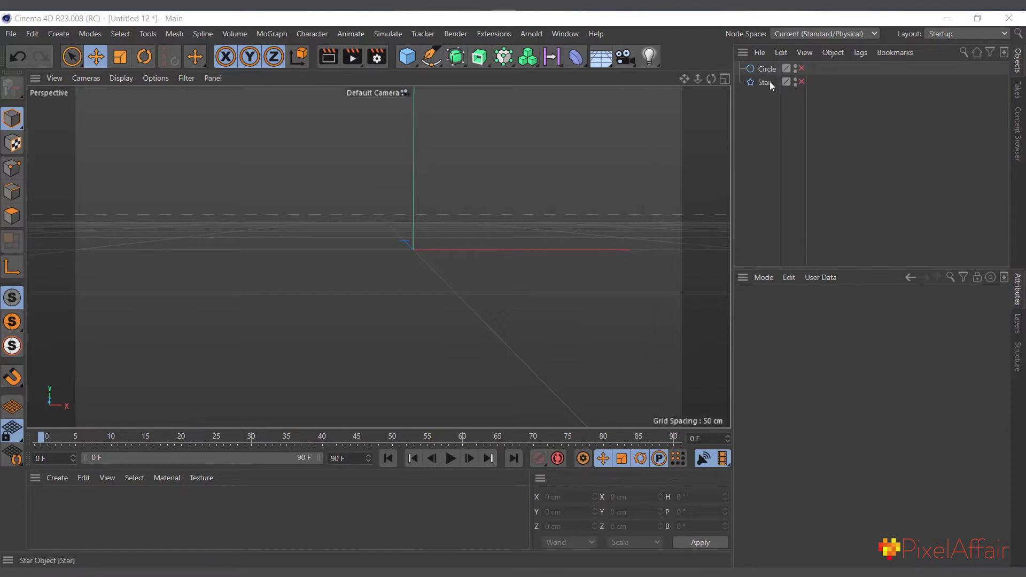
Enable the Circle and Star splines and nest both under a new Spline Mask generator.
left_click(801, 69)
left_click(803, 82)
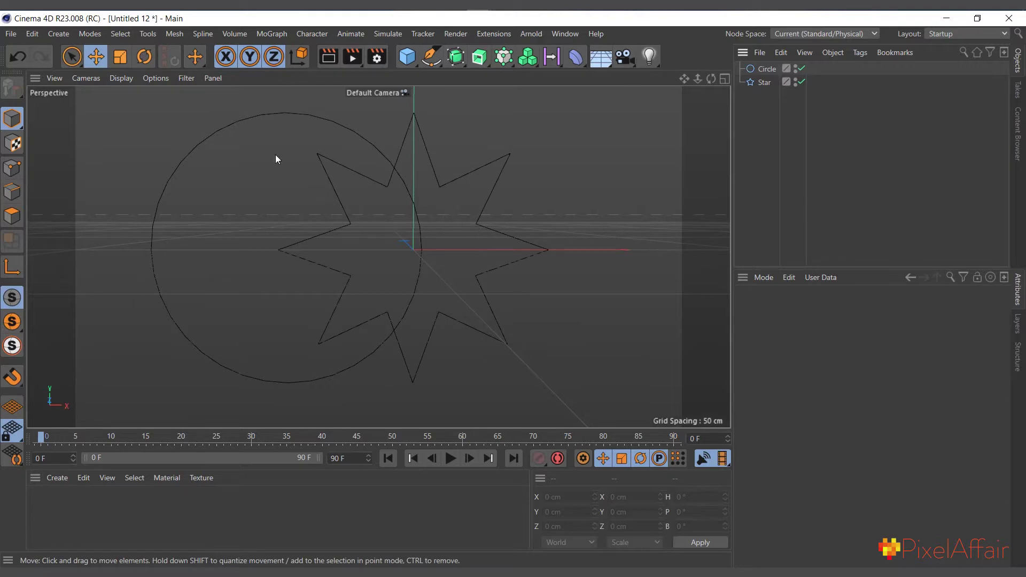
left_click(58, 34)
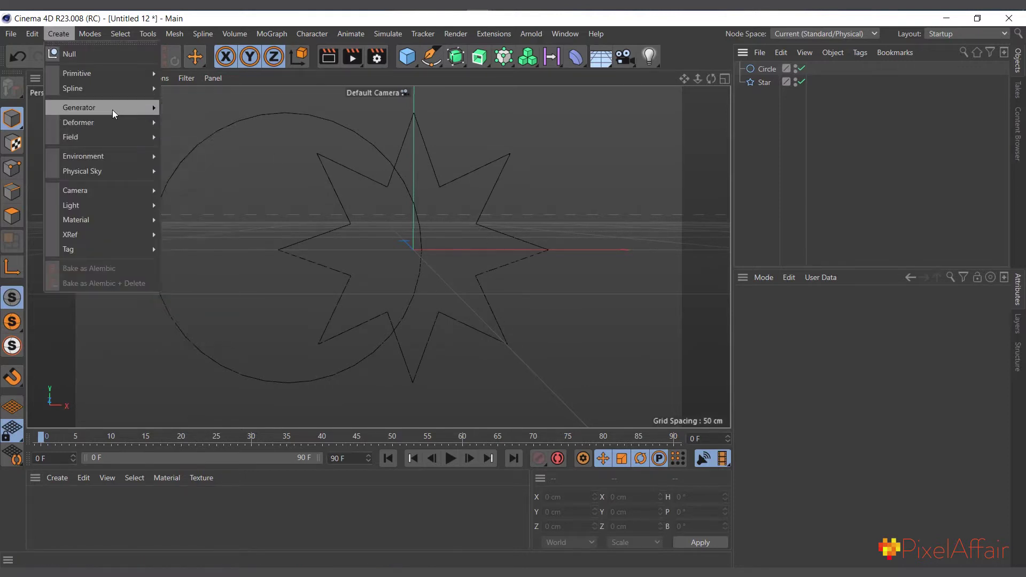
mouse_move(113, 108)
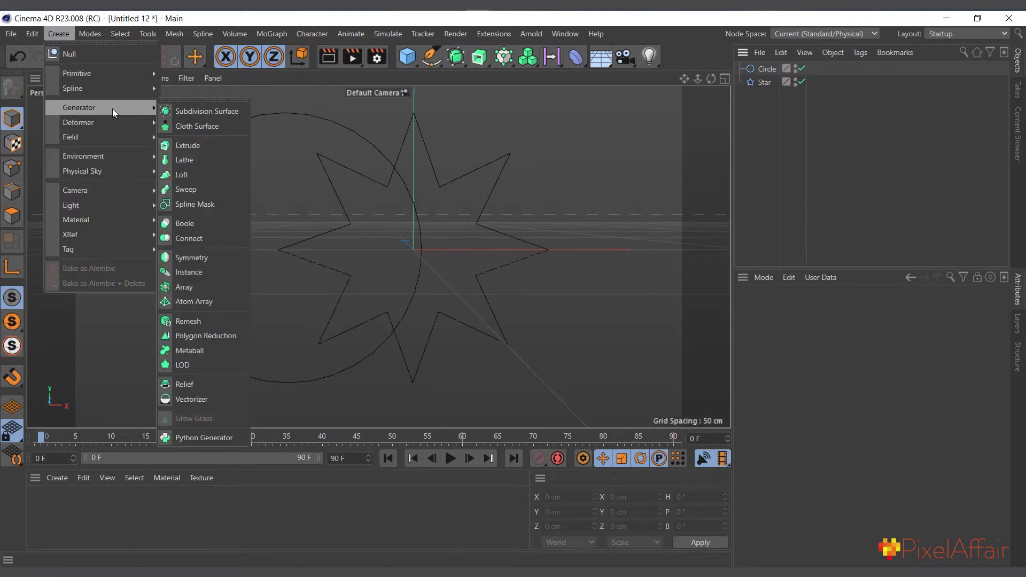
left_click(203, 206)
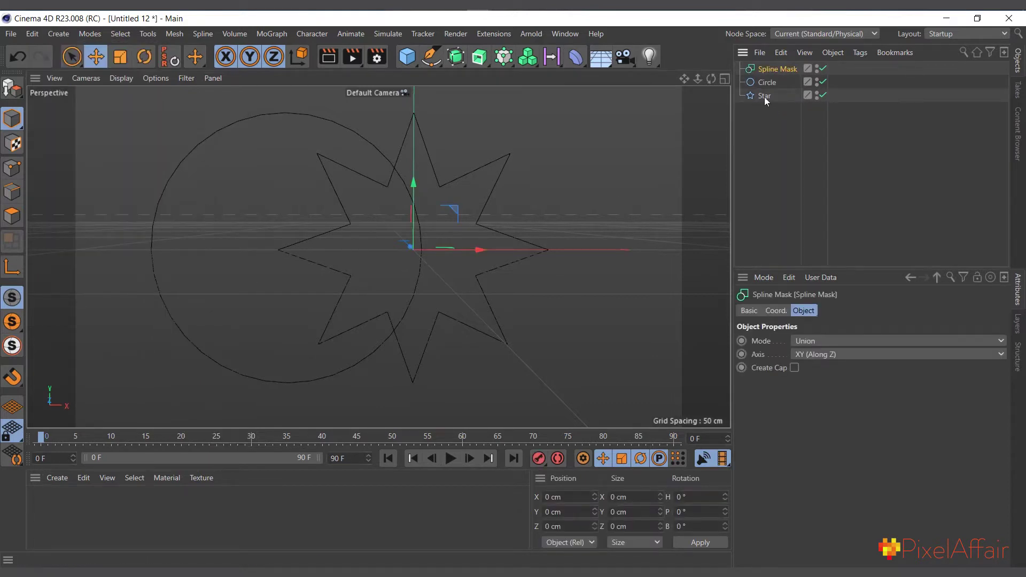
left_click_drag(764, 108, 779, 69)
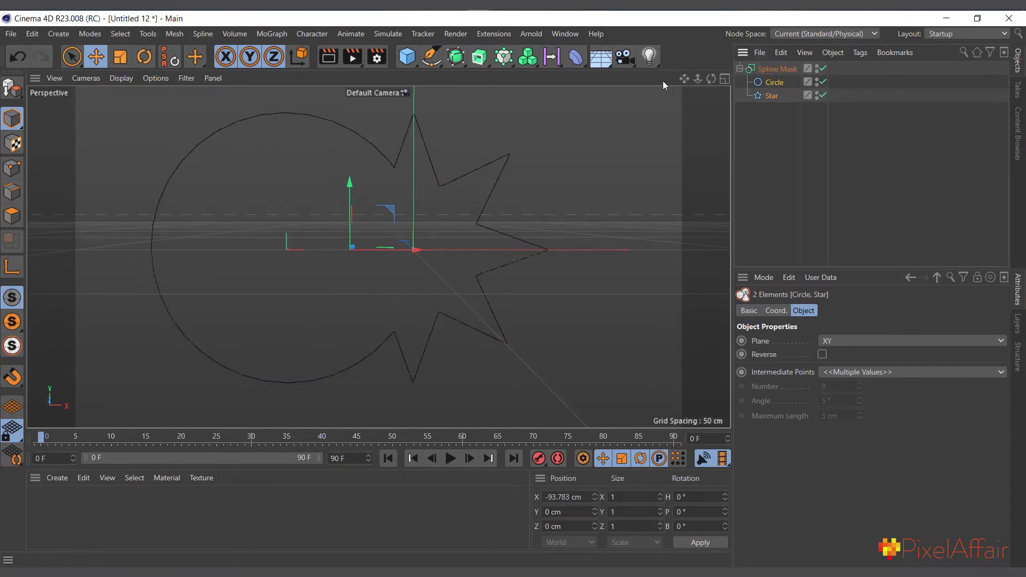
Try the A subtract B mode on the Spline Mask, followed by the B subtract A mode.
left_click(776, 69)
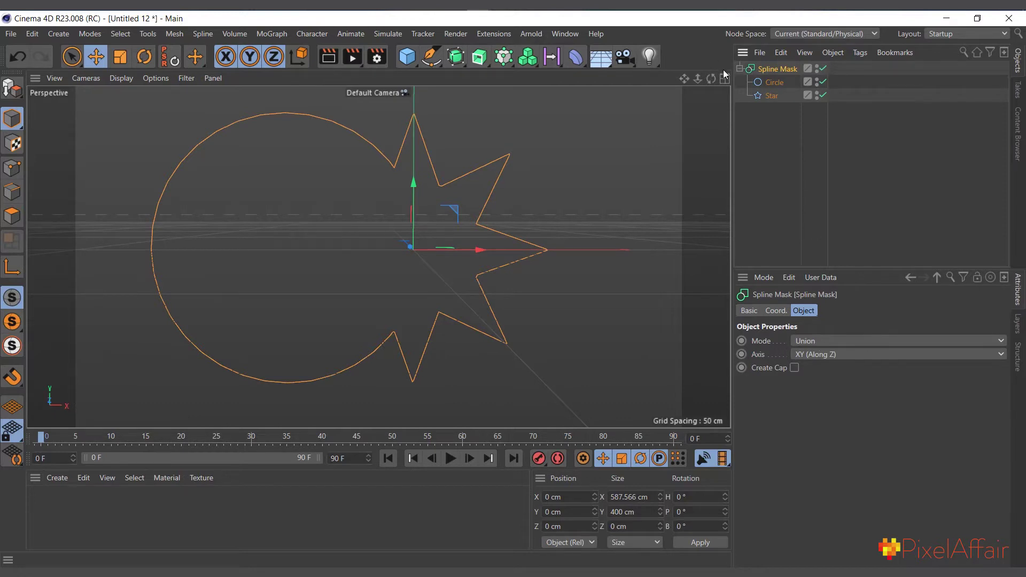
left_click(774, 82)
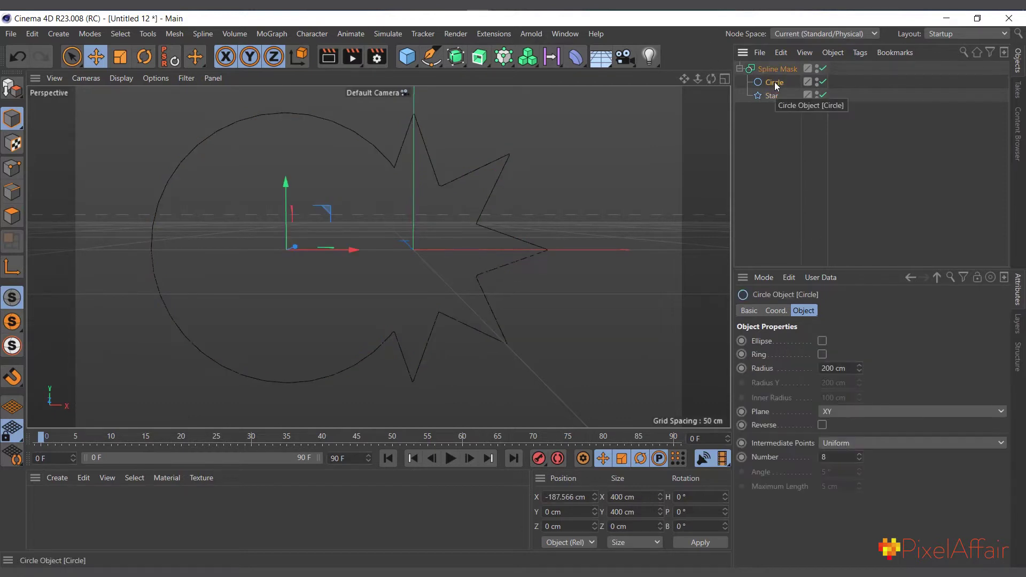
left_click(774, 97)
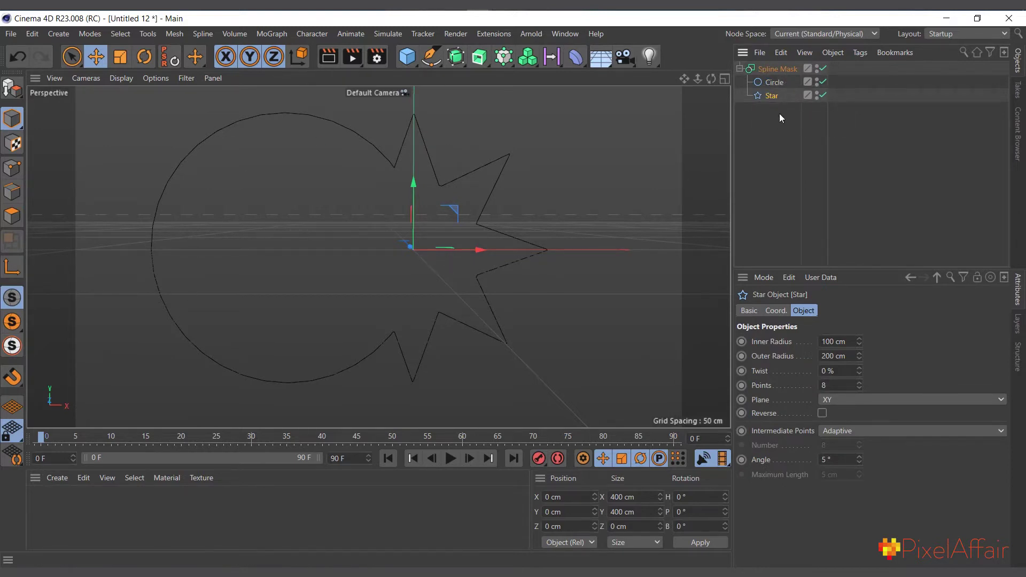
left_click(772, 68)
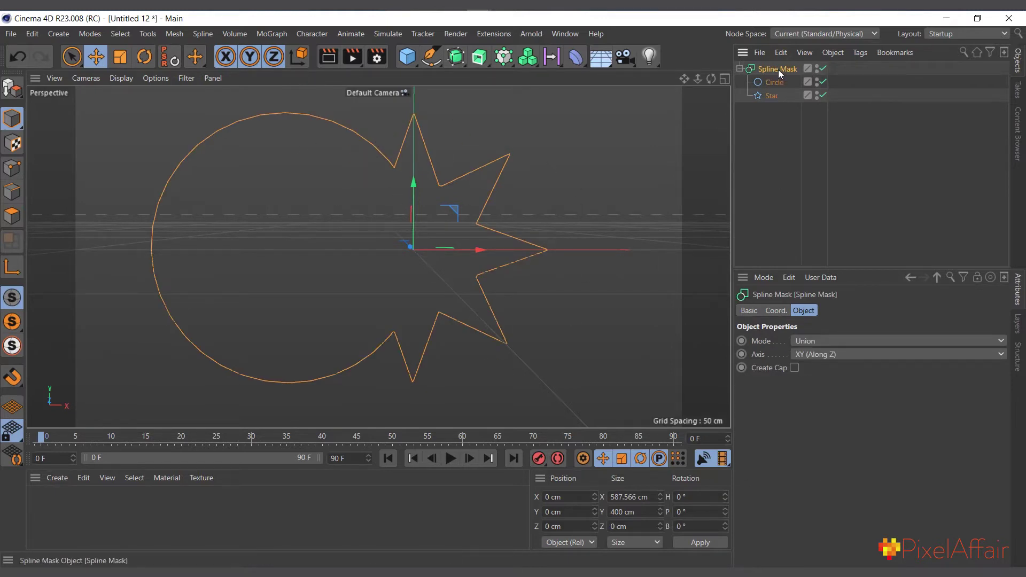
left_click(811, 342)
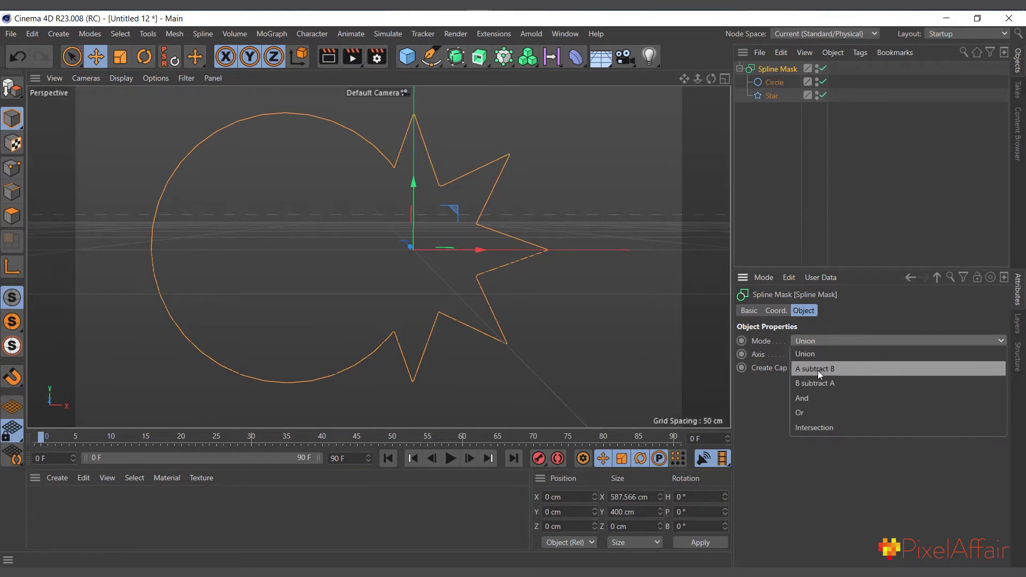
left_click(817, 370)
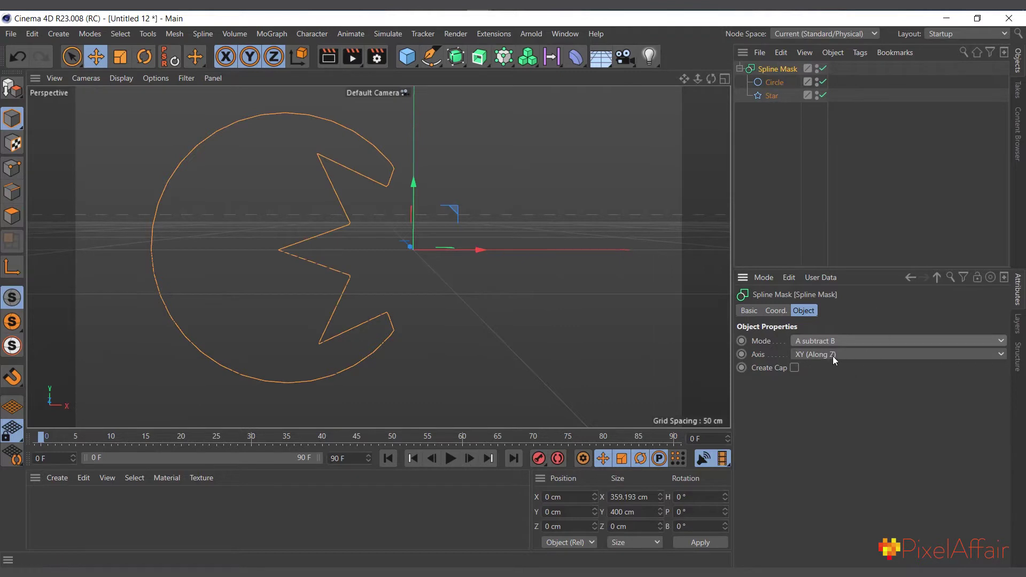
left_click(832, 340)
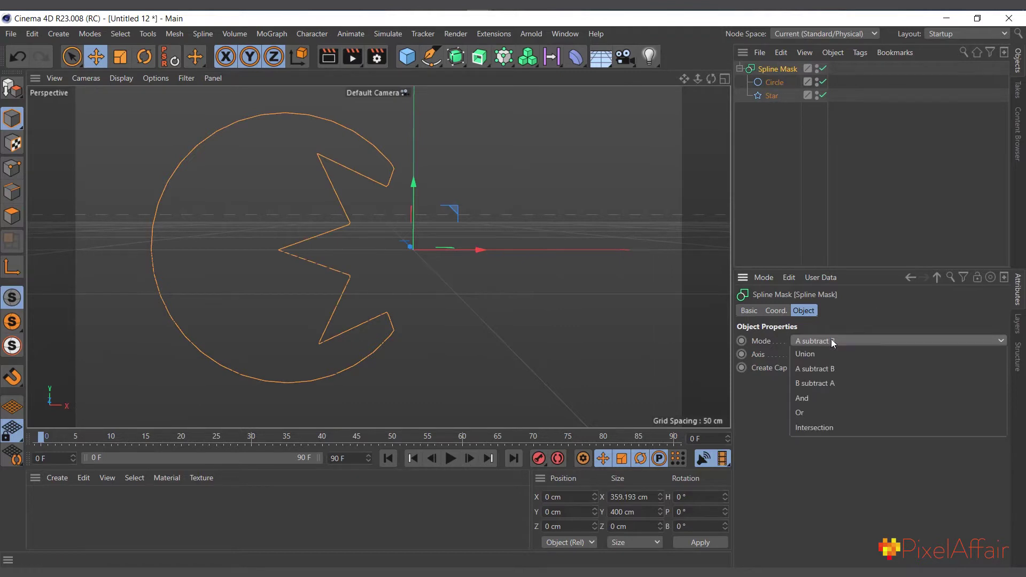
left_click(830, 383)
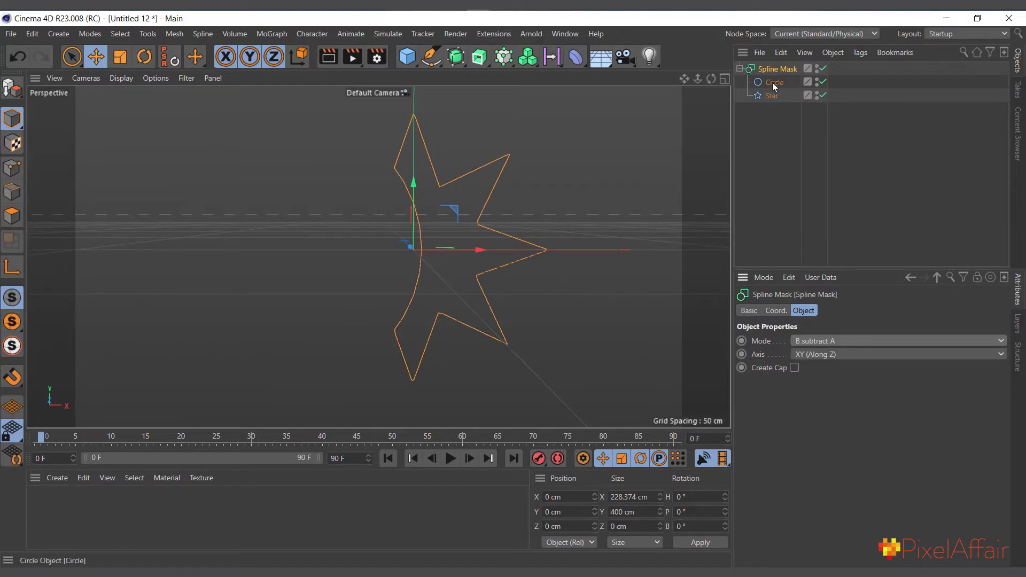
Compare the Spline Mask's And mode with the unmasked splines, and set the mask's mode to Or.
left_click(863, 345)
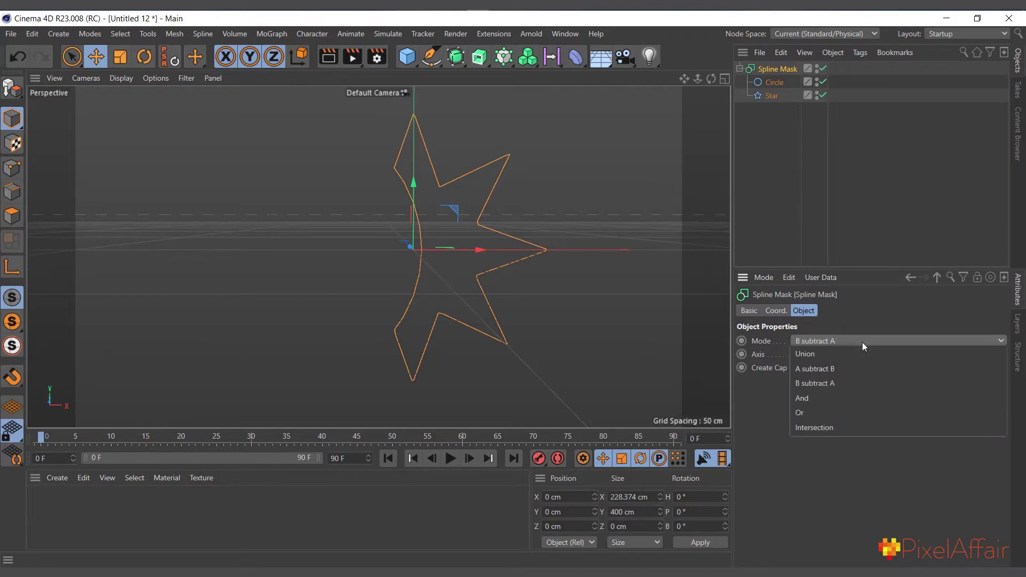
left_click(838, 399)
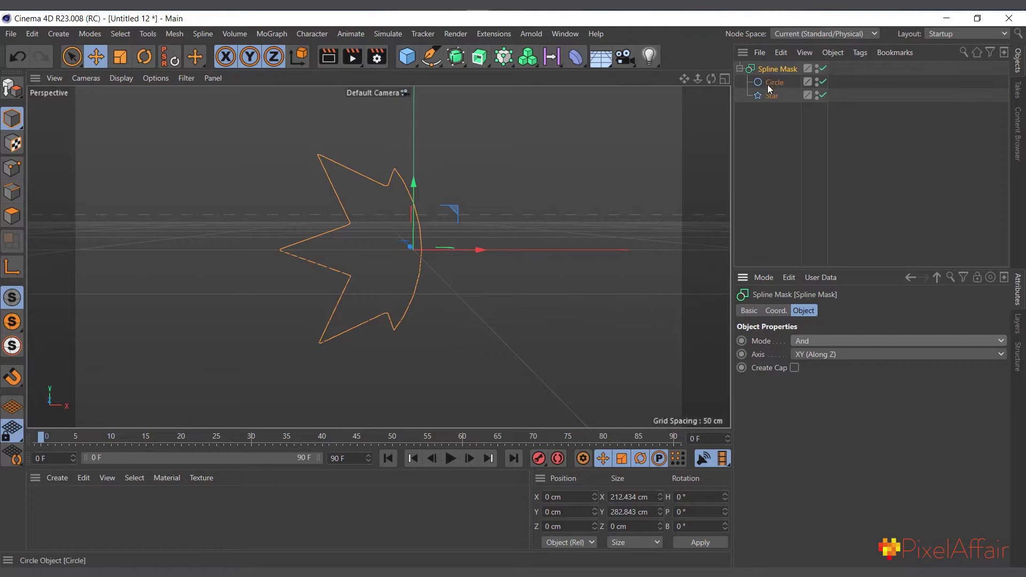
left_click(823, 68)
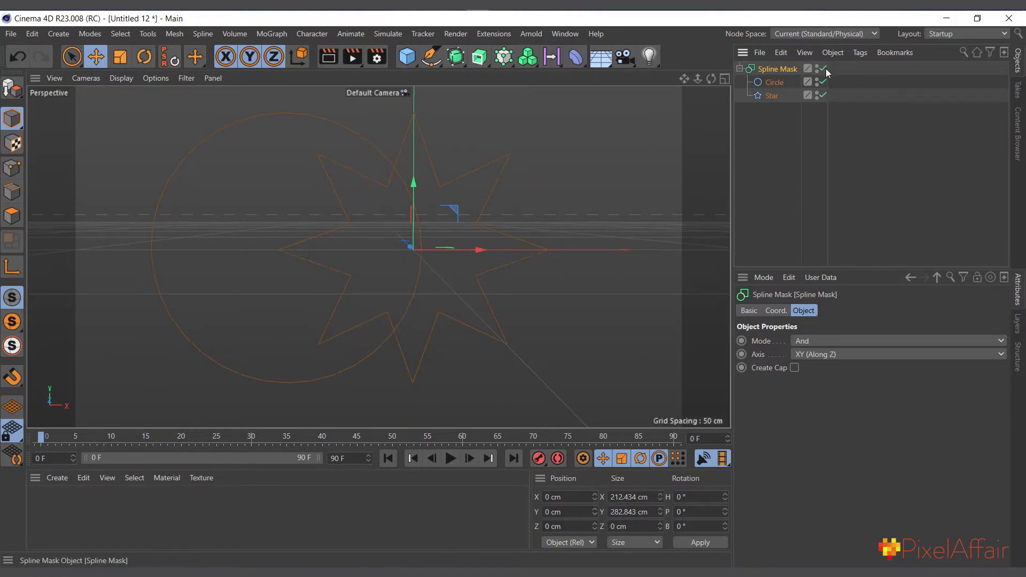
left_click(814, 343)
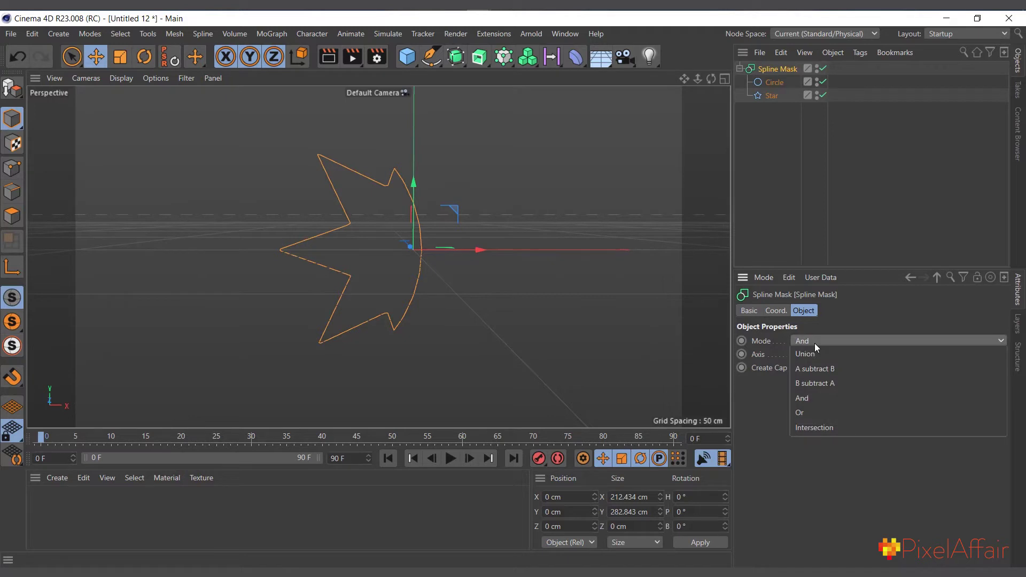
left_click(800, 413)
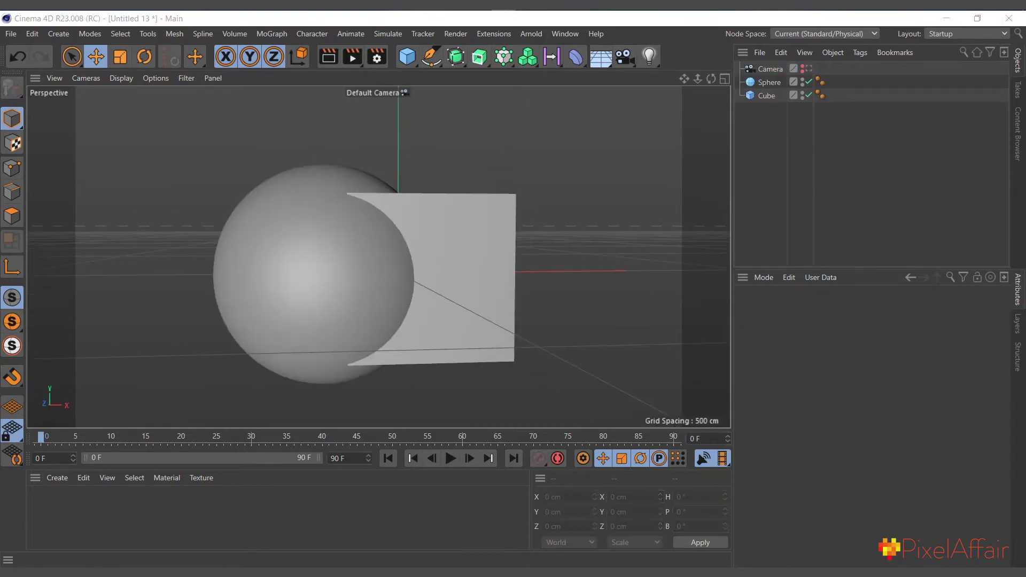
Disable the Sphere and Cube, and re-enable them one at a time to examine each shape.
left_click_drag(809, 82, 809, 96)
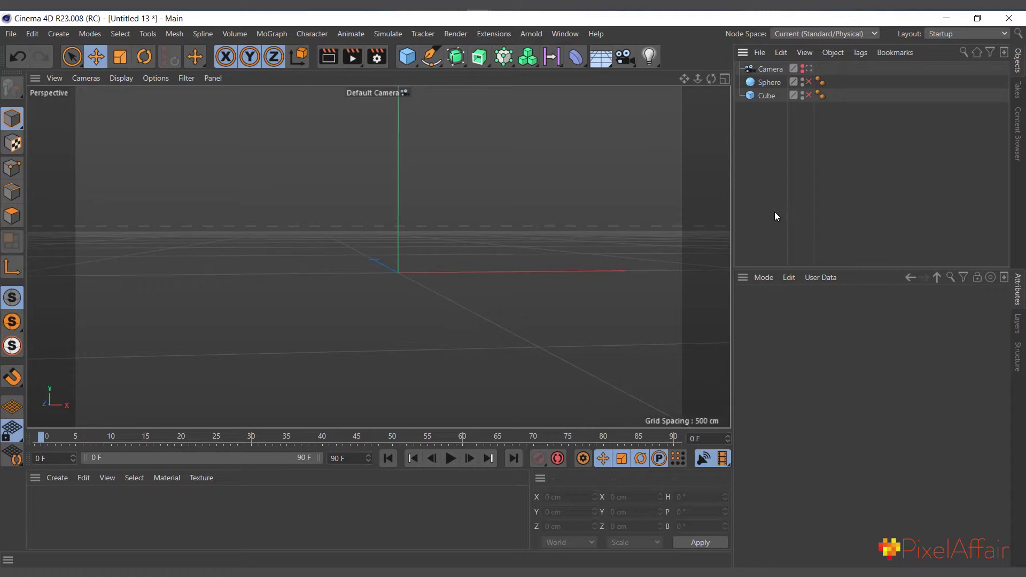
left_click(808, 82)
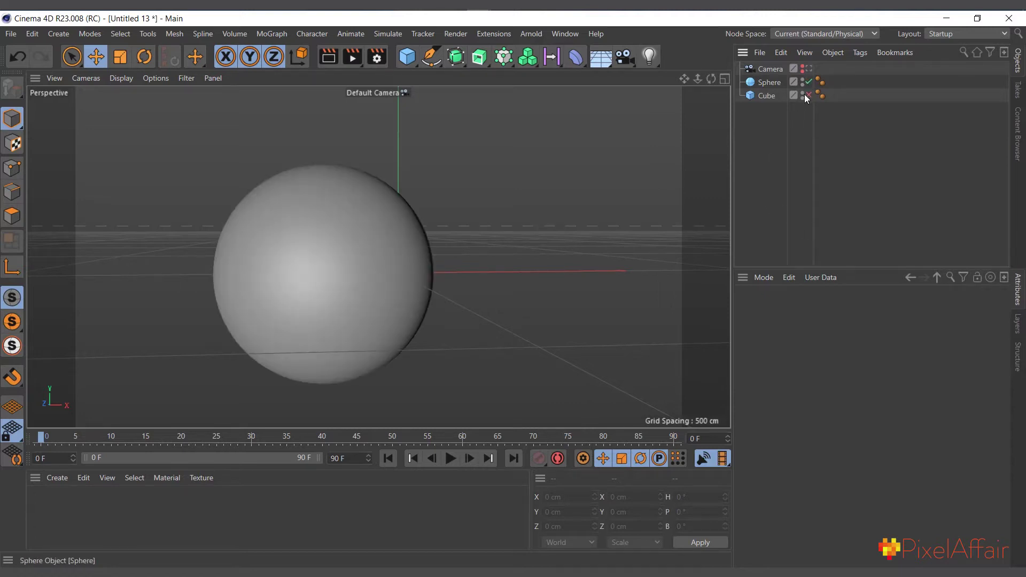
left_click(808, 95)
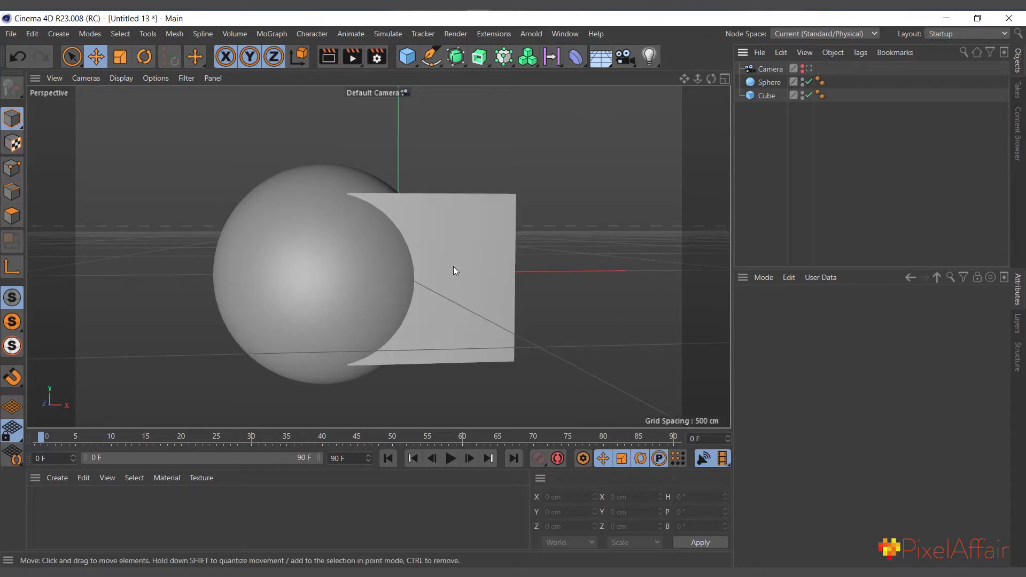
Add a Boole generator and make the Sphere and Cube its children, with the Sphere first.
left_click(53, 36)
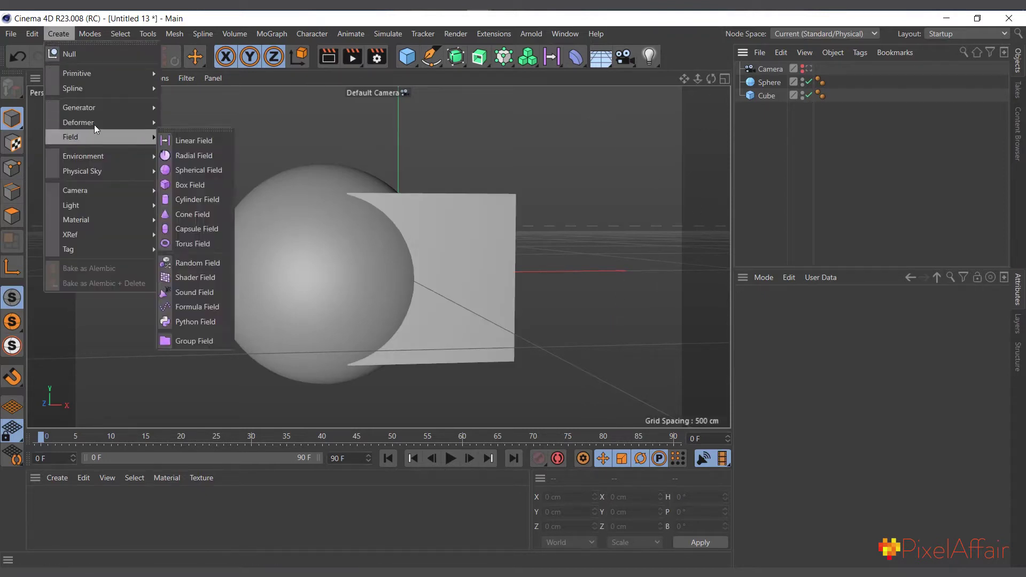
mouse_move(100, 110)
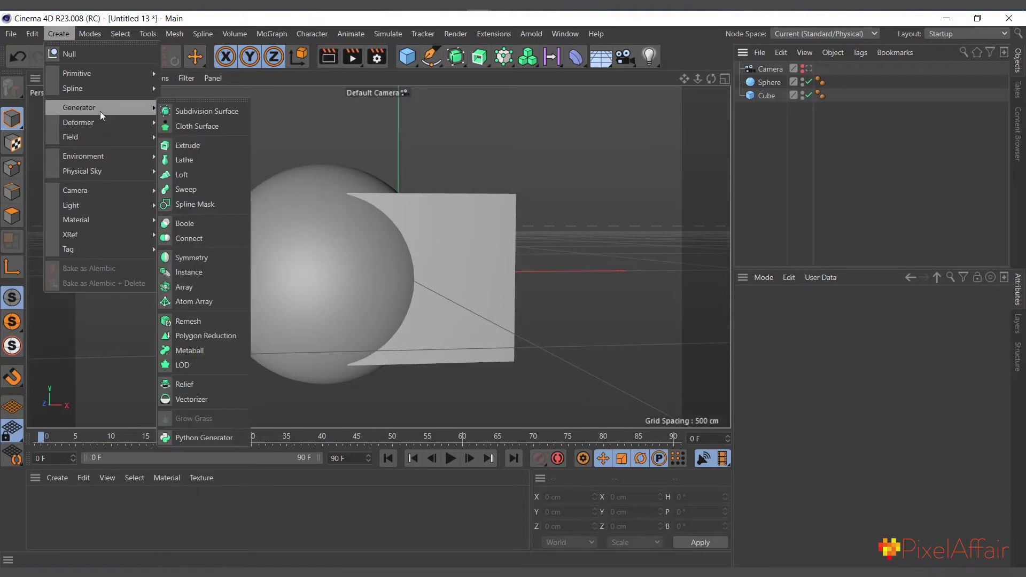
left_click(200, 225)
left_click_drag(772, 139, 773, 72)
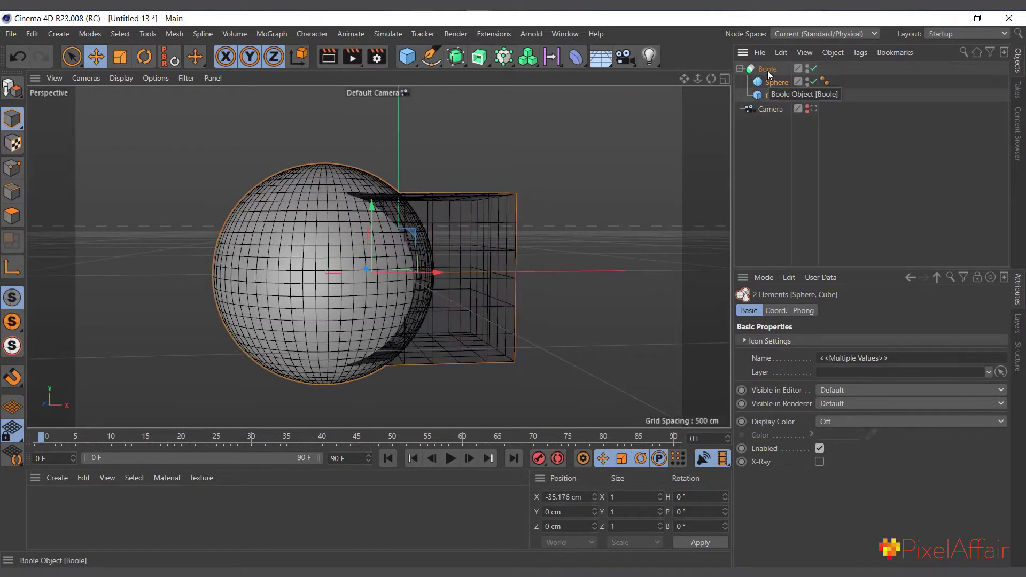
Place the Camera above the Boole in the object hierarchy and set the Boole's Boolean type to A union B.
left_click(768, 71)
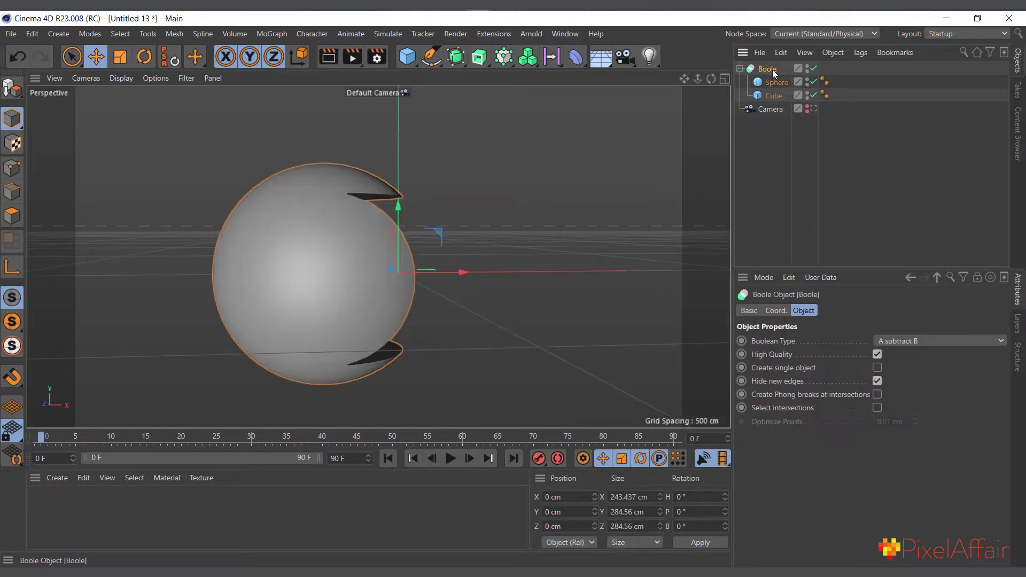
left_click_drag(784, 172, 778, 158)
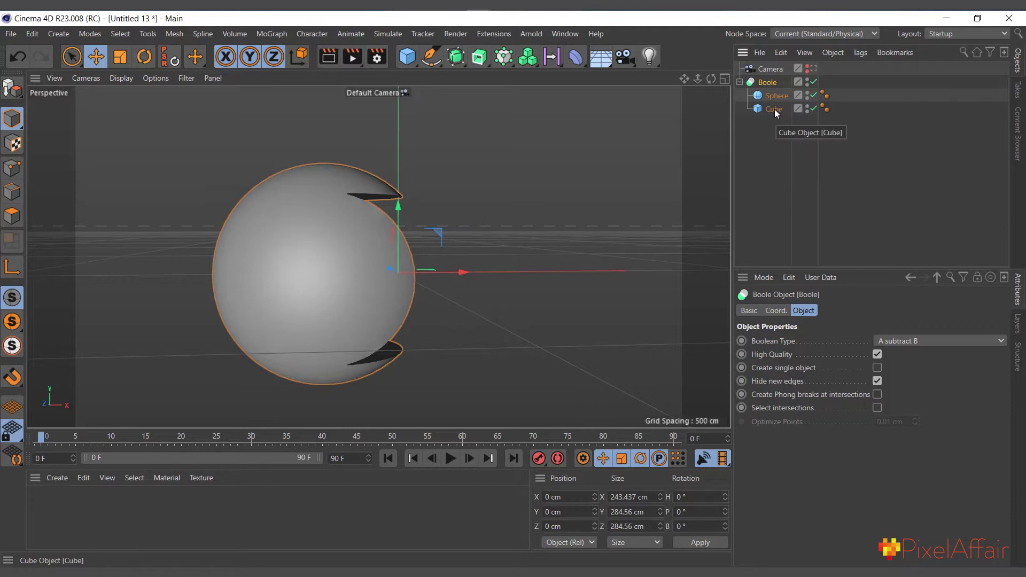
left_click(911, 341)
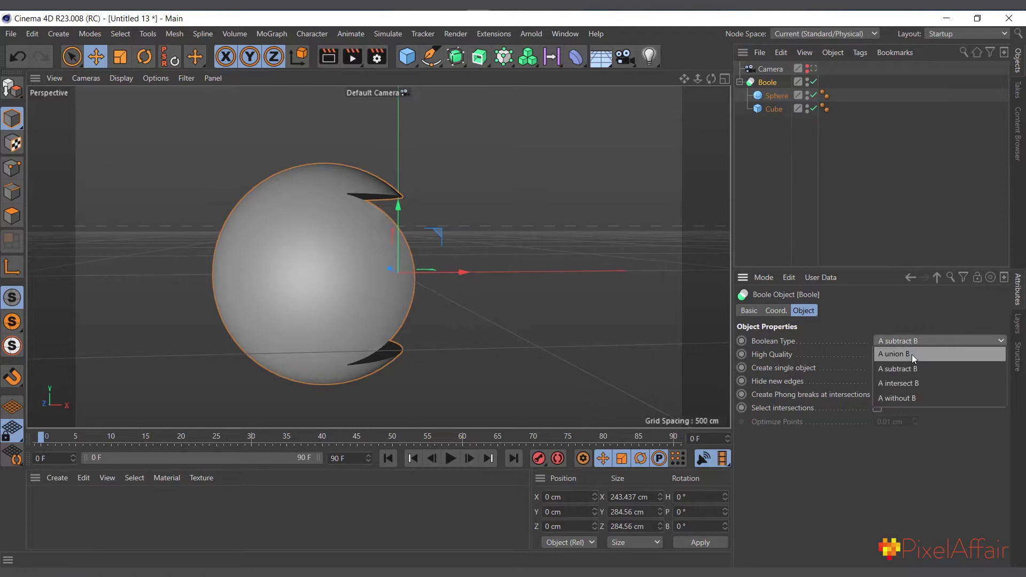
left_click(912, 354)
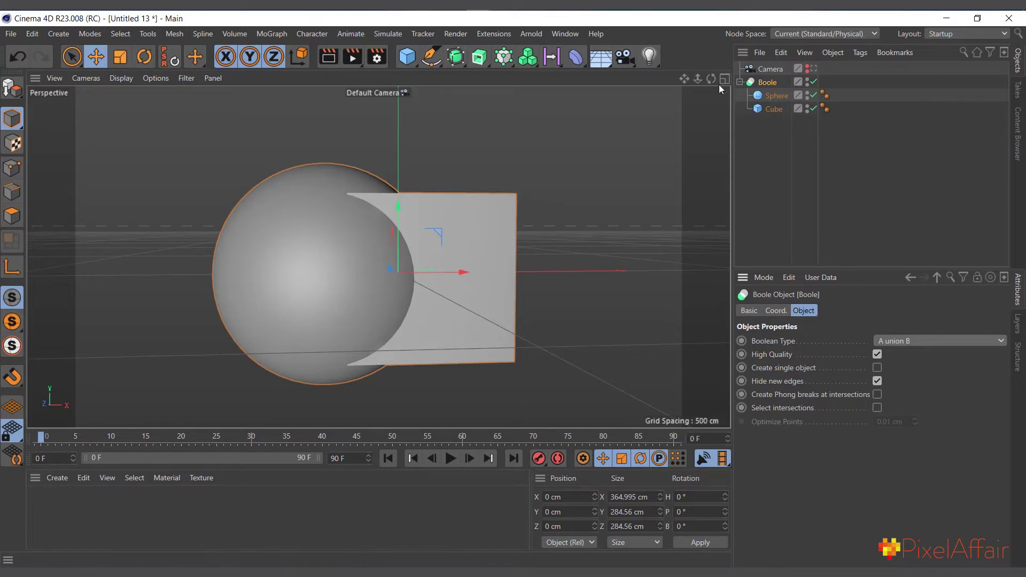
Examine the union's interior through the Camera with the Boole disabled and enabled, and return to the default camera.
left_click(813, 69)
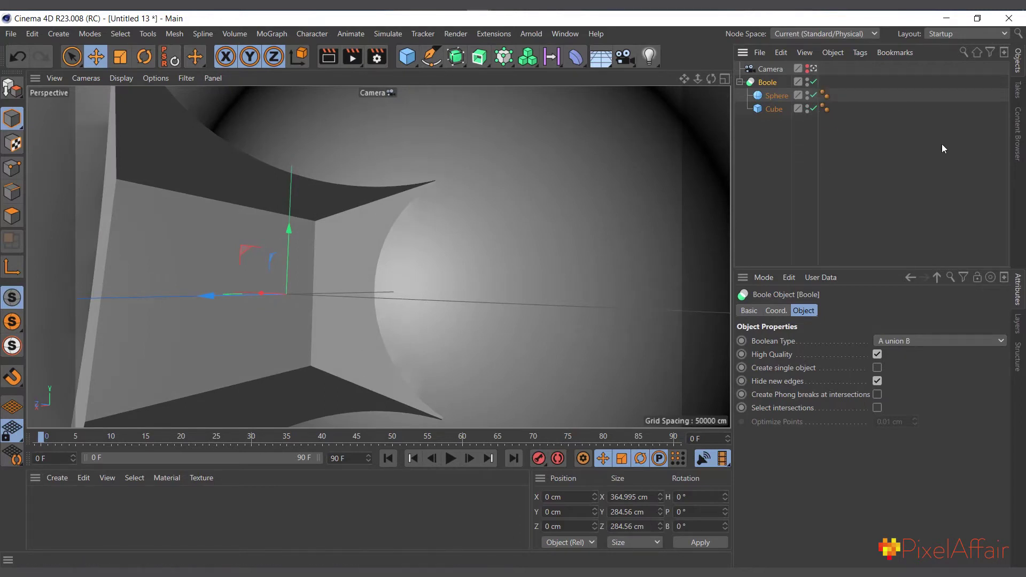
left_click(813, 83)
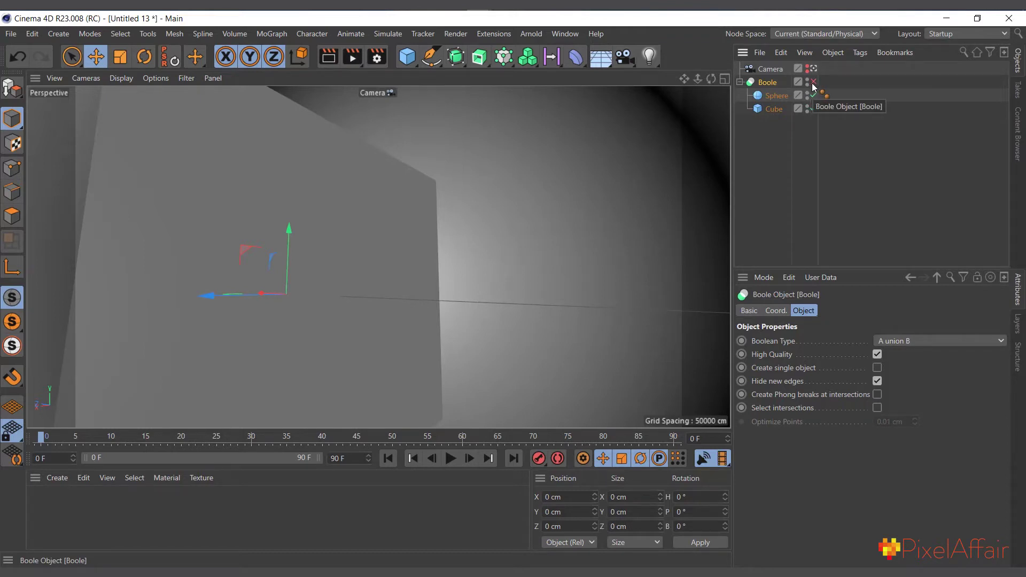
left_click(813, 83)
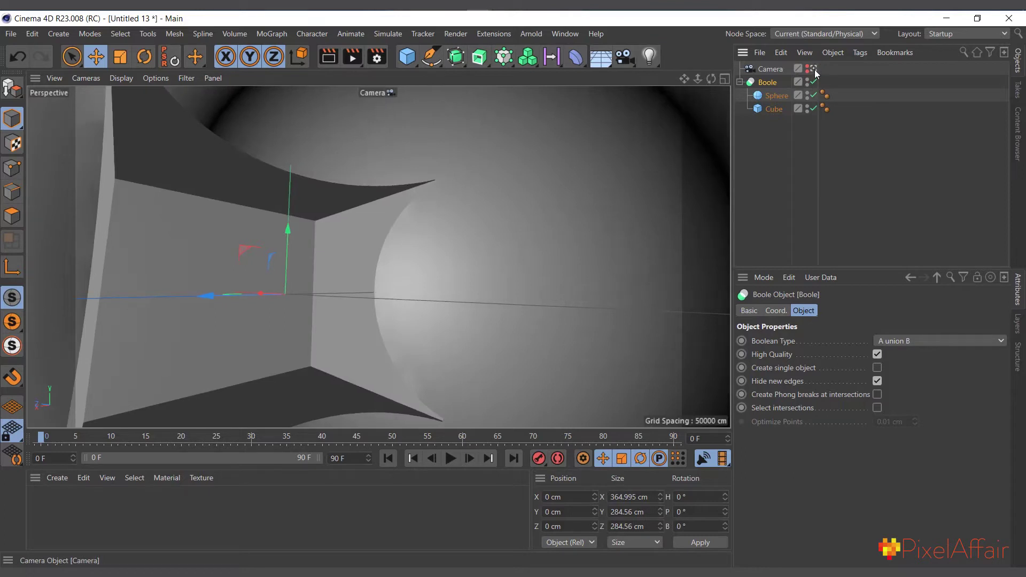
left_click(814, 70)
left_click(814, 70)
Try the A intersect B type on the Boole, and switch it to A without B to inspect the open cut.
left_click(895, 342)
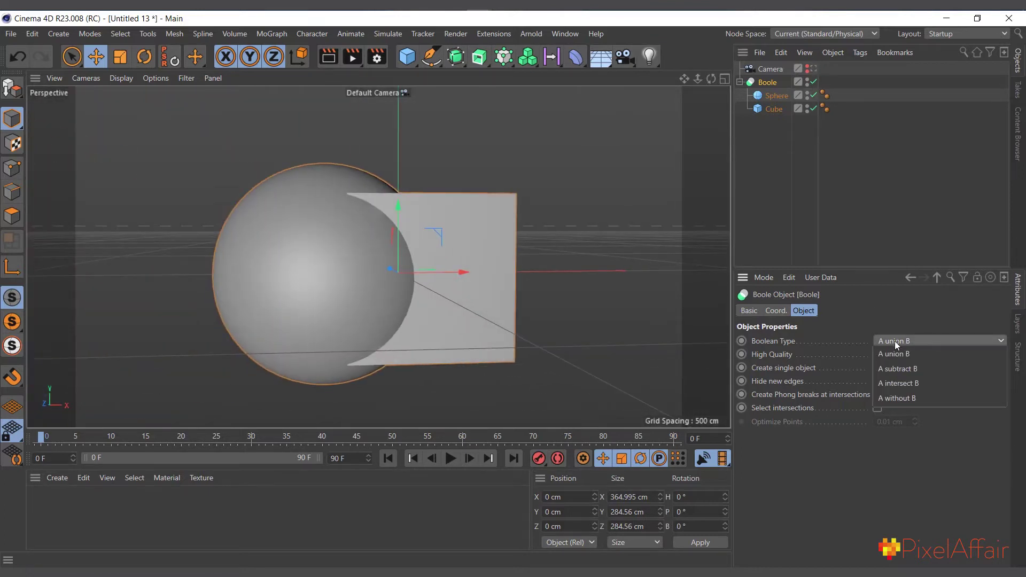
left_click(900, 384)
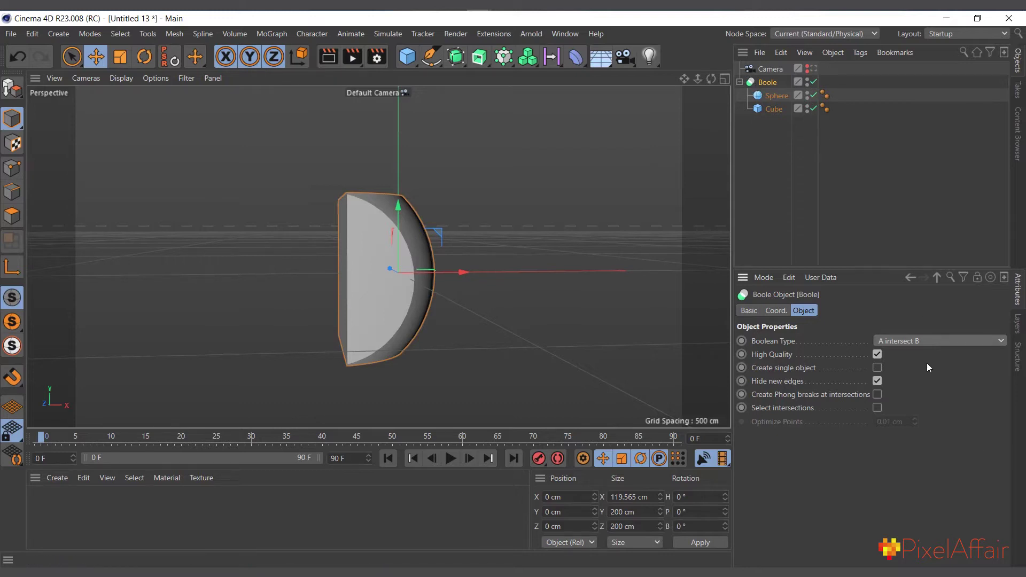
left_click(940, 341)
left_click(915, 400)
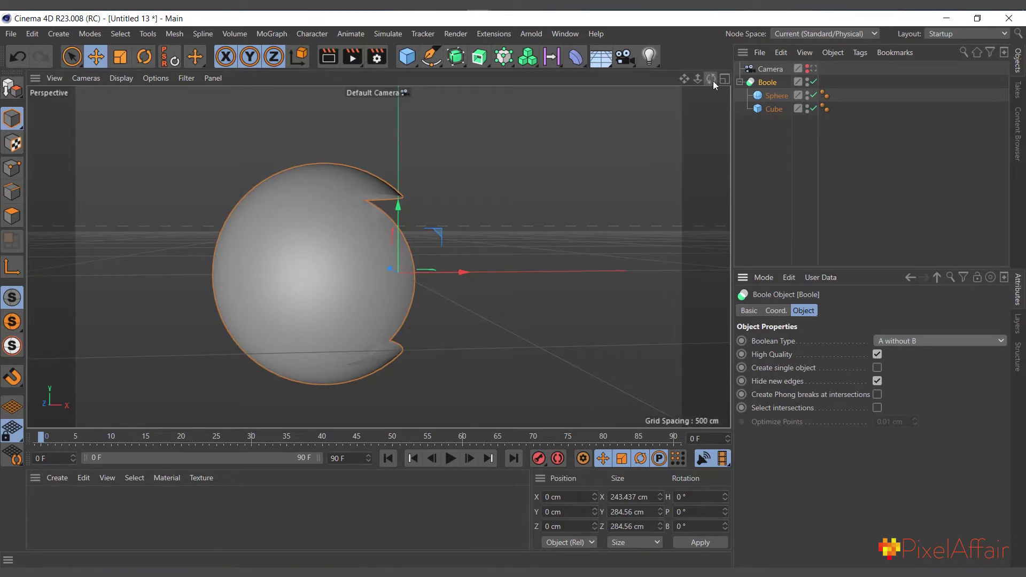
left_click_drag(714, 81, 628, 206)
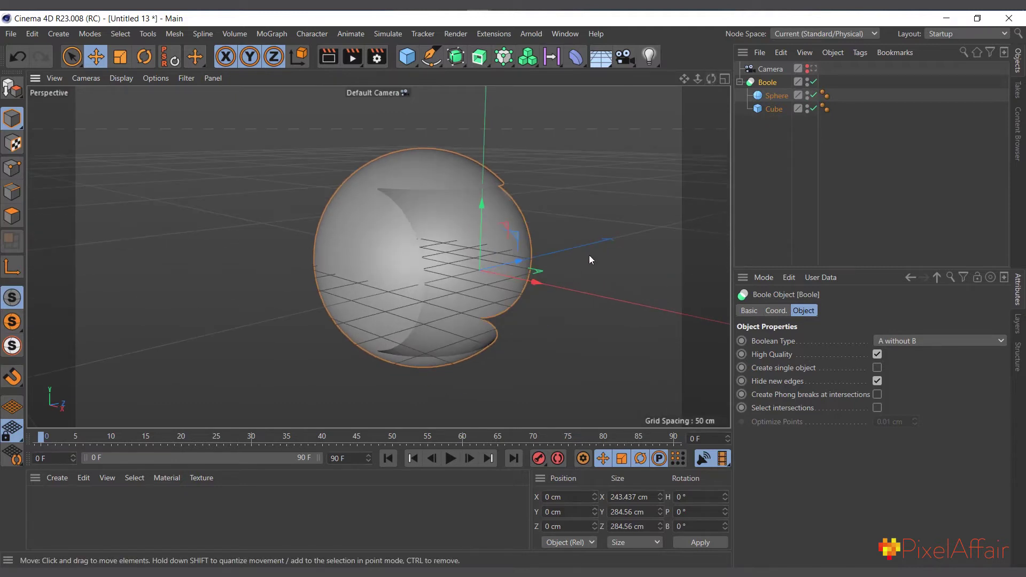
Set the Boole's Boolean type to A subtract B and inspect the closed cut in the sphere.
left_click(940, 340)
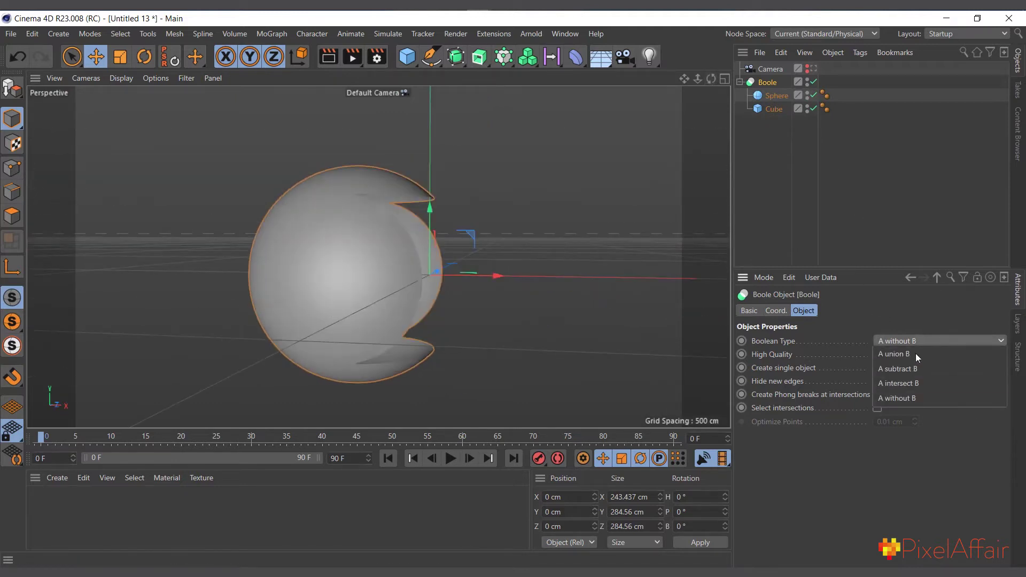
left_click(915, 372)
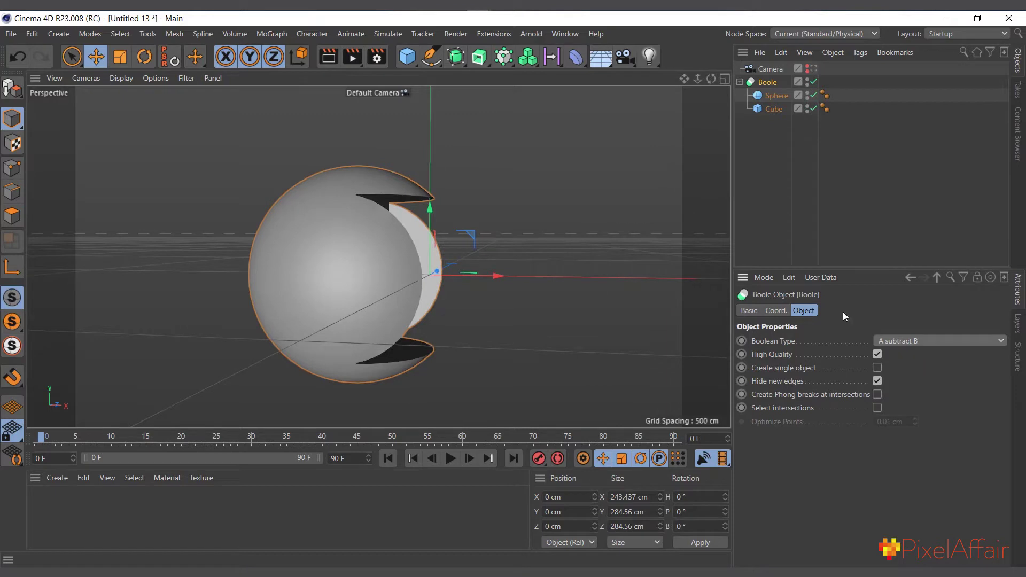
left_click_drag(712, 80, 692, 82)
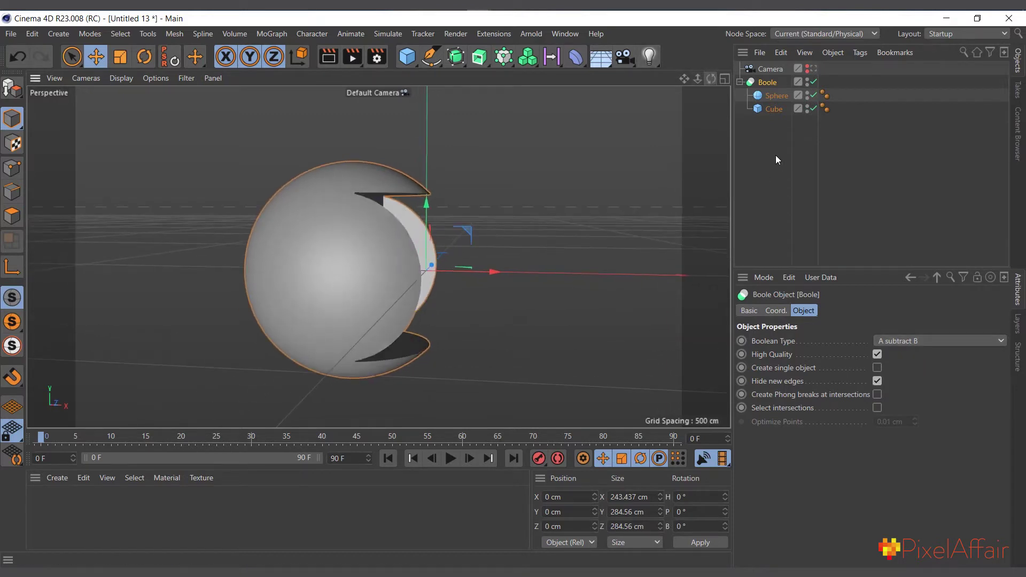
Place the Cube before the Sphere under the Boole to reverse the subtraction, and inspect the spherical cut in the cube.
left_click(775, 110)
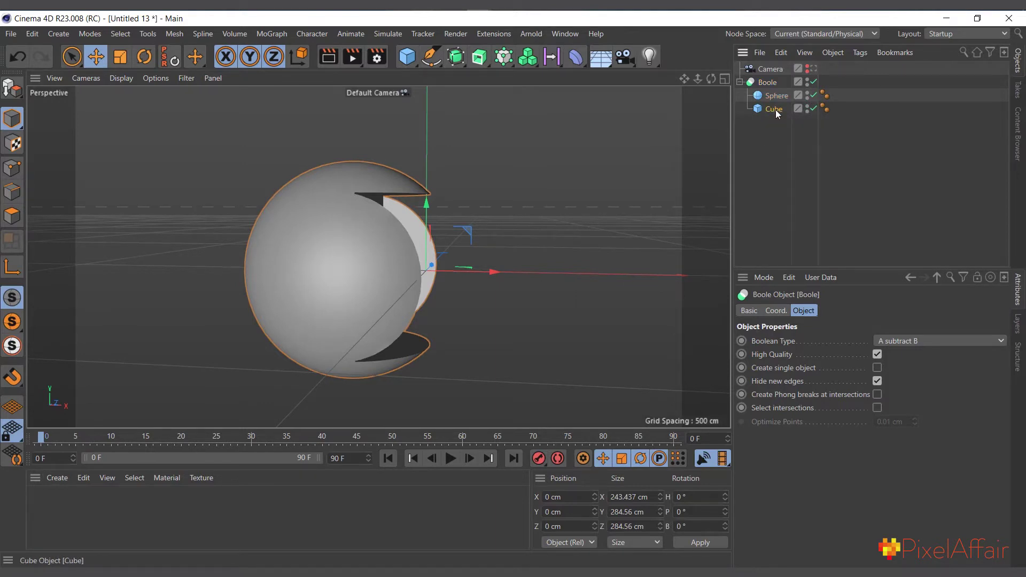
left_click_drag(781, 94, 781, 94)
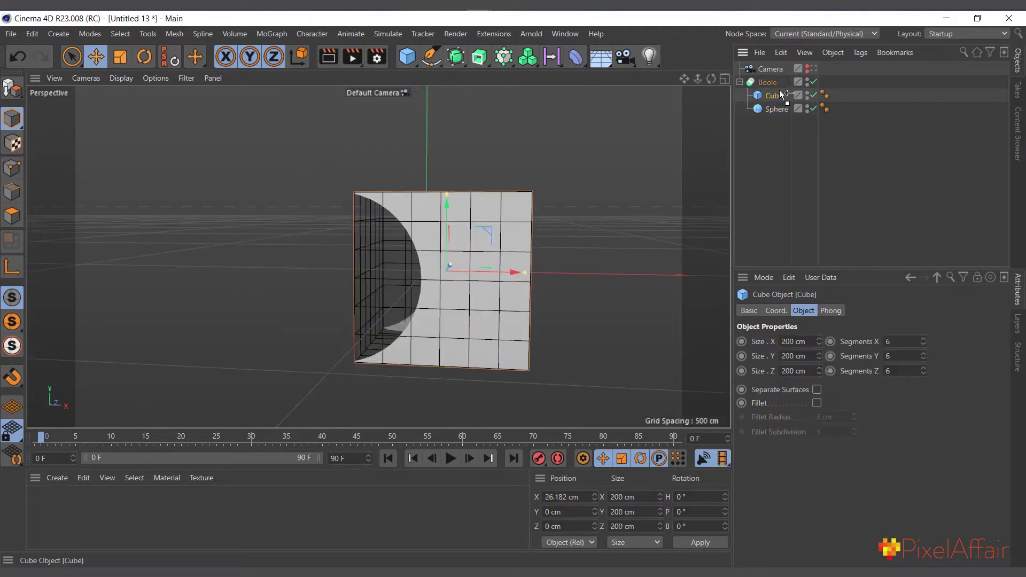
left_click_drag(710, 80, 710, 152)
left_click(588, 225)
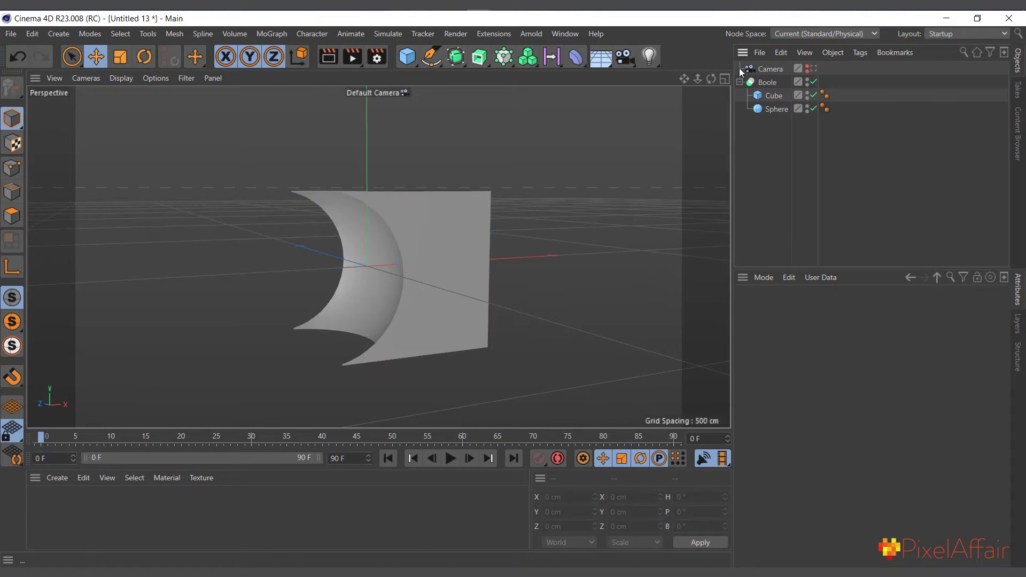
left_click(764, 83)
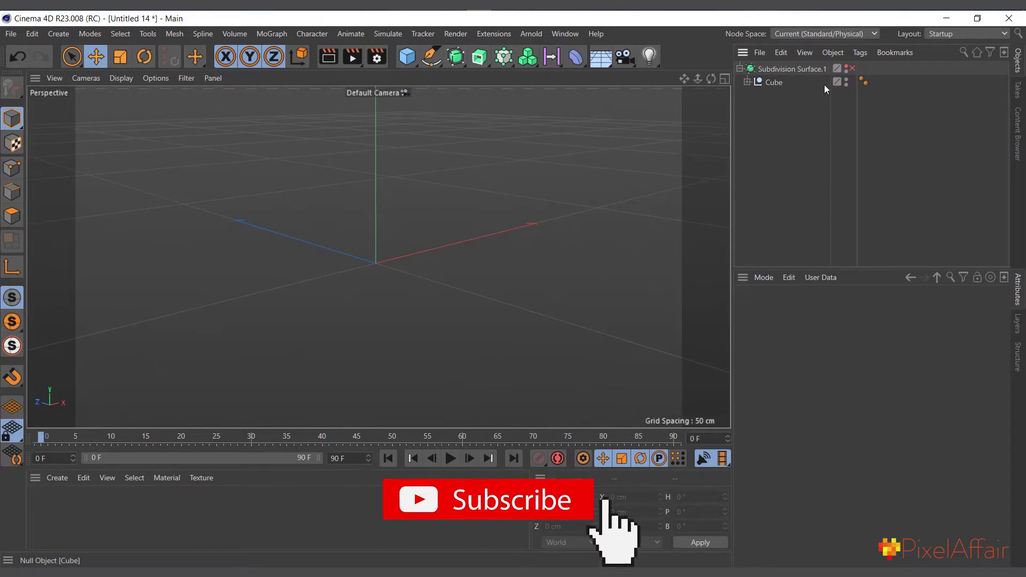
Examine the separate face objects grouped under the Cube null.
left_click(747, 82)
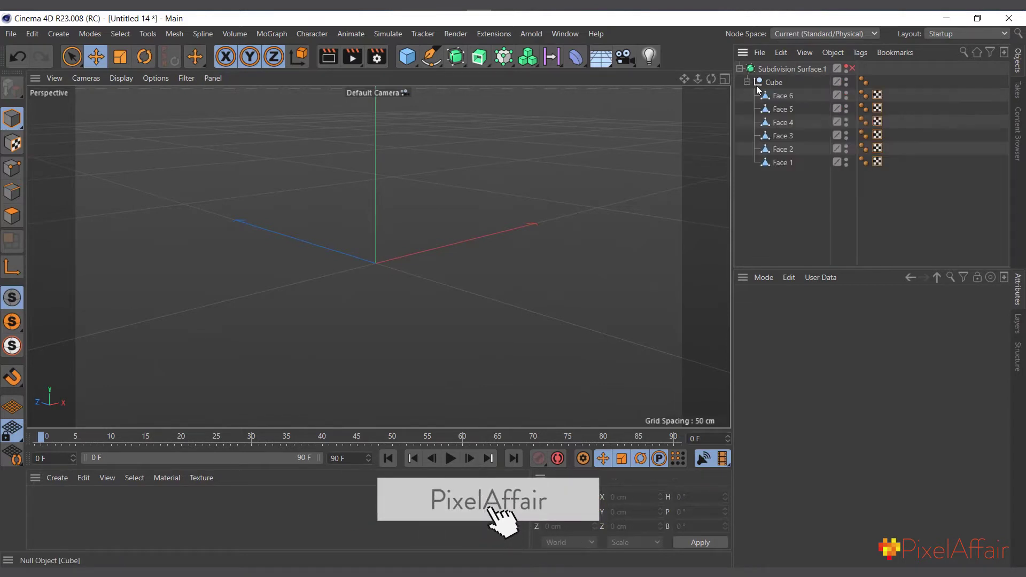
left_click(779, 99)
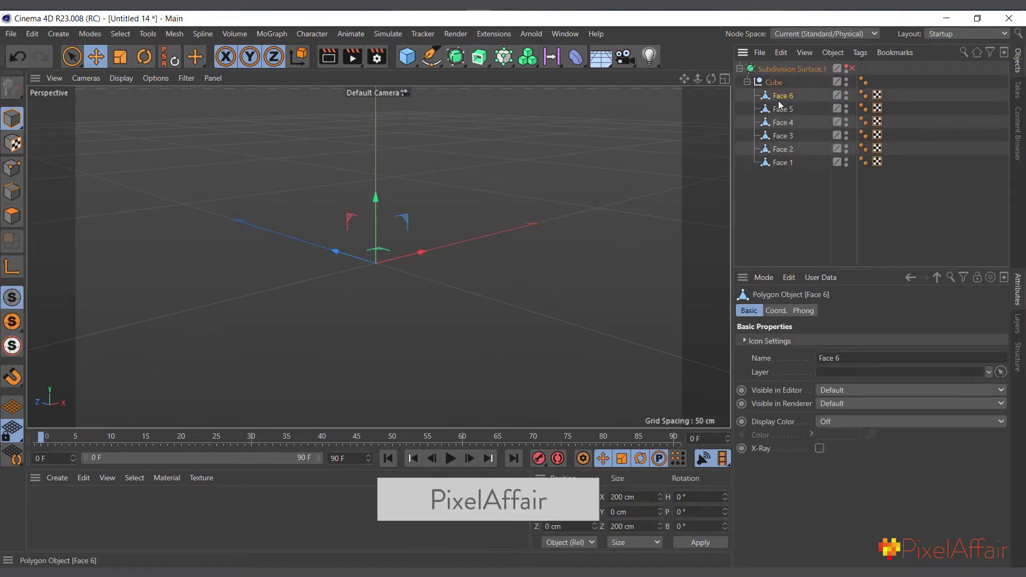
left_click(784, 136)
left_click(779, 162)
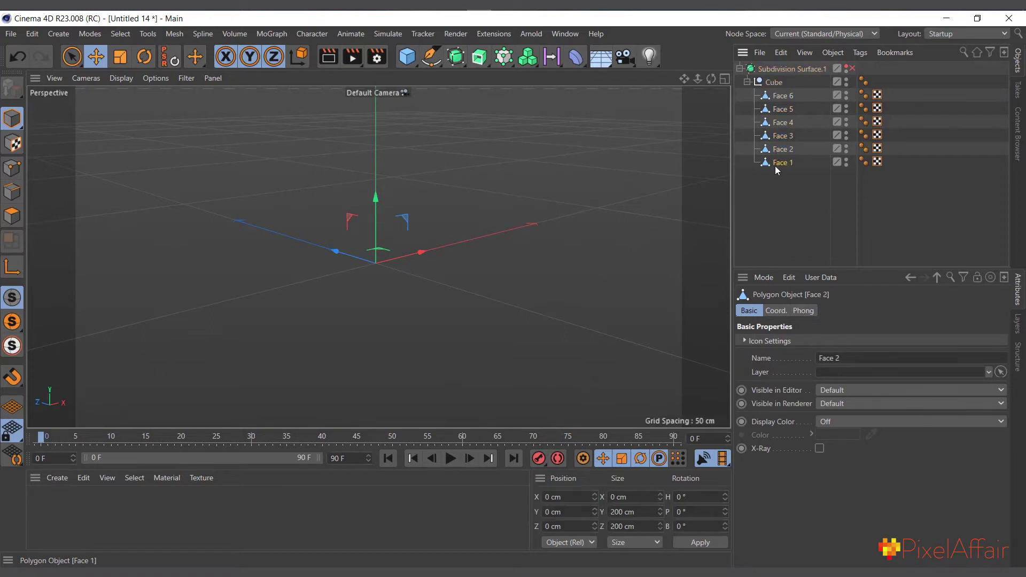
Make the Subdivision Surface hierarchy visible in the viewport and enable the Subdivision Surface on the cube's separate faces.
left_click(847, 68)
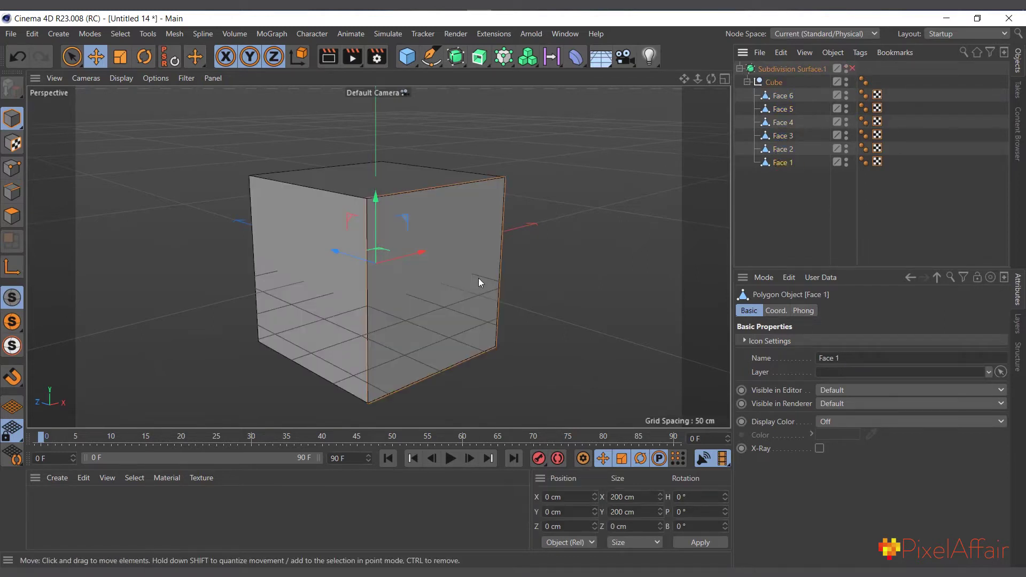
left_click(783, 134)
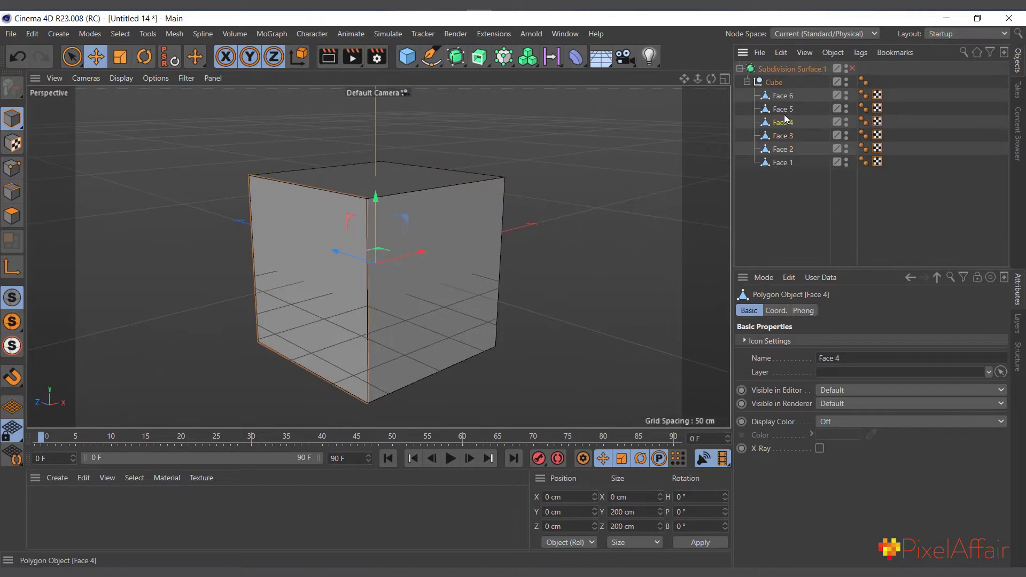
left_click(802, 81)
left_click(854, 68)
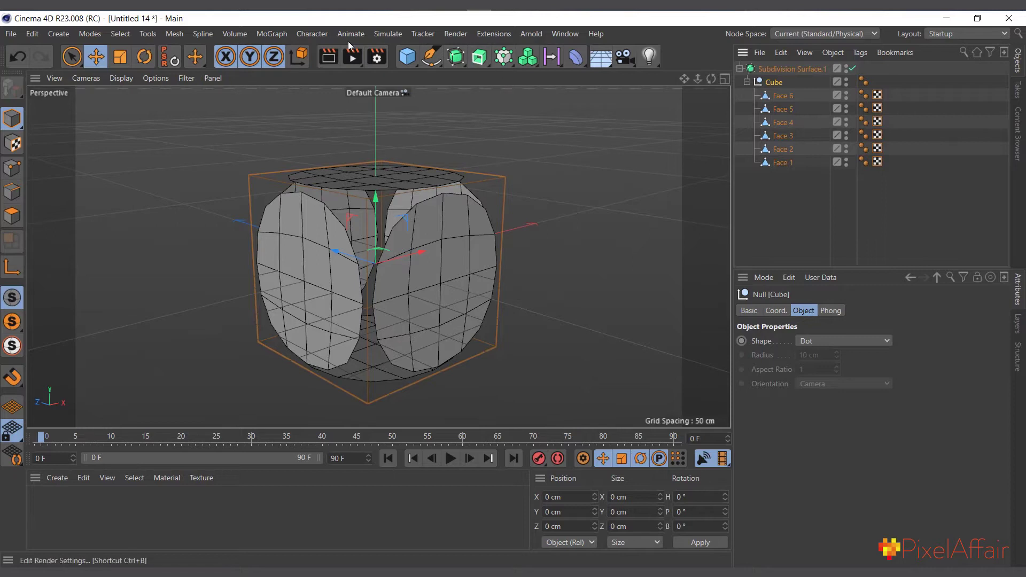
Add a Connect generator and make the Cube null with its faces a child of it.
left_click(54, 35)
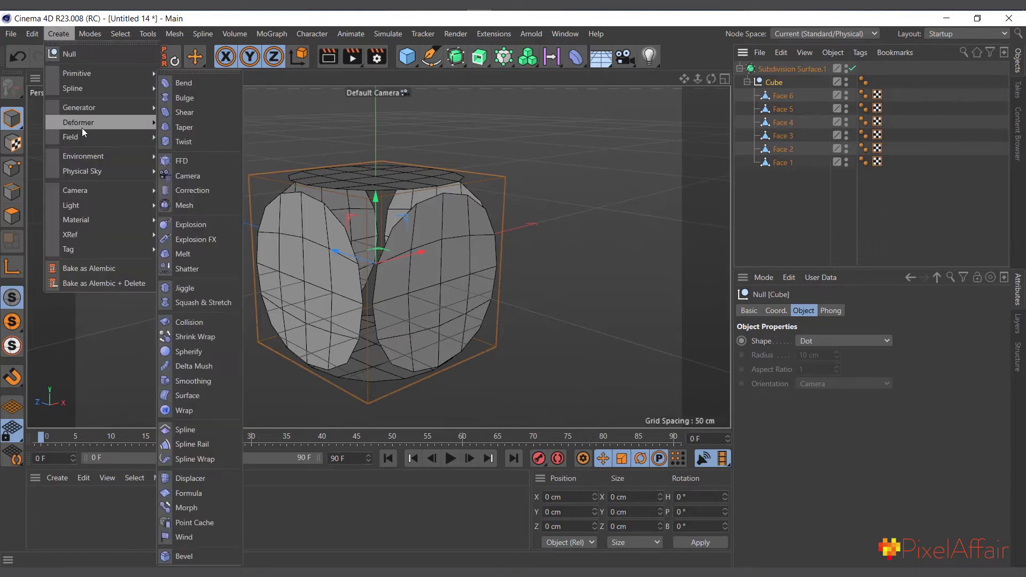
mouse_move(81, 107)
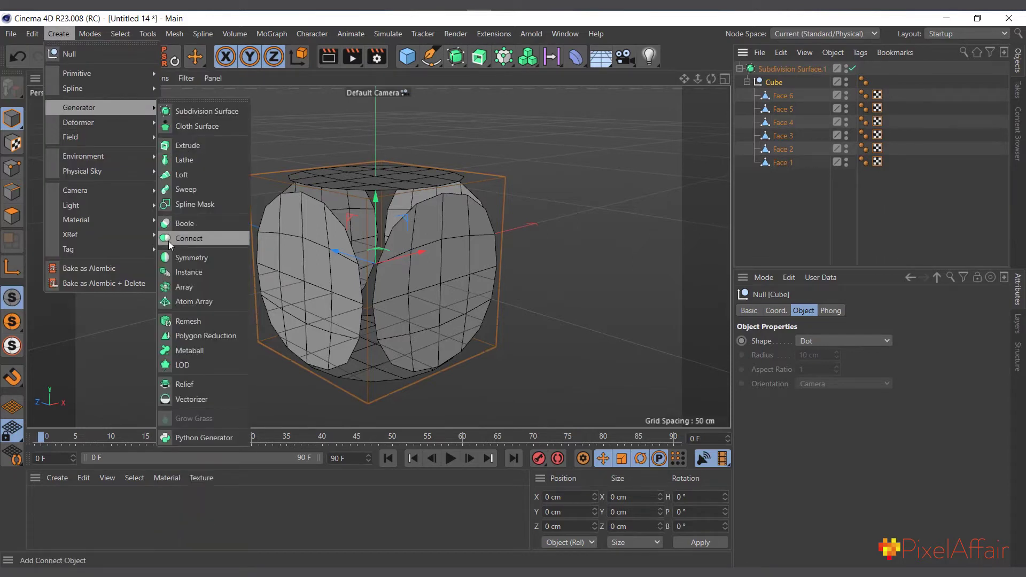
left_click(185, 239)
left_click(747, 95)
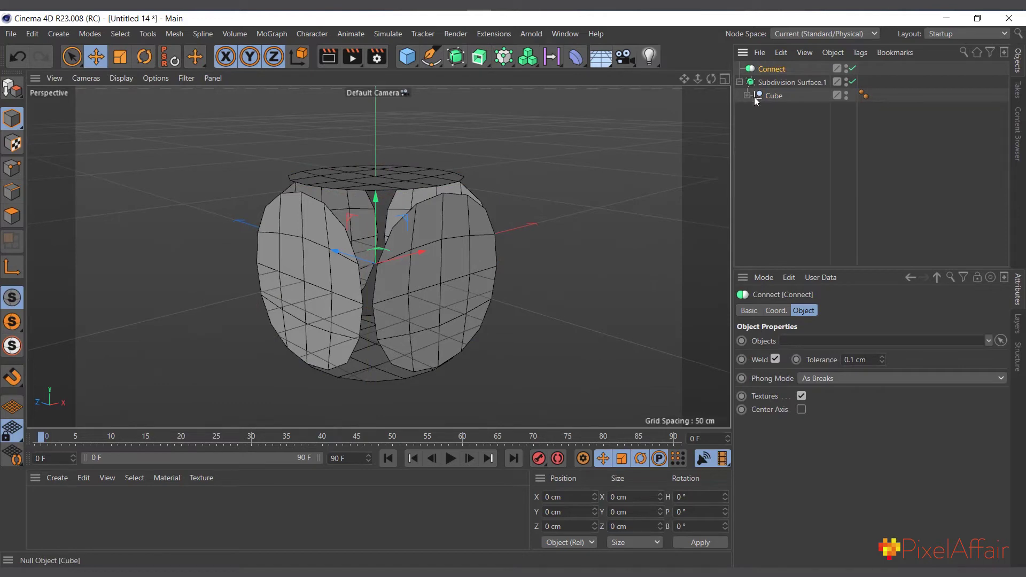
left_click_drag(769, 101, 787, 72)
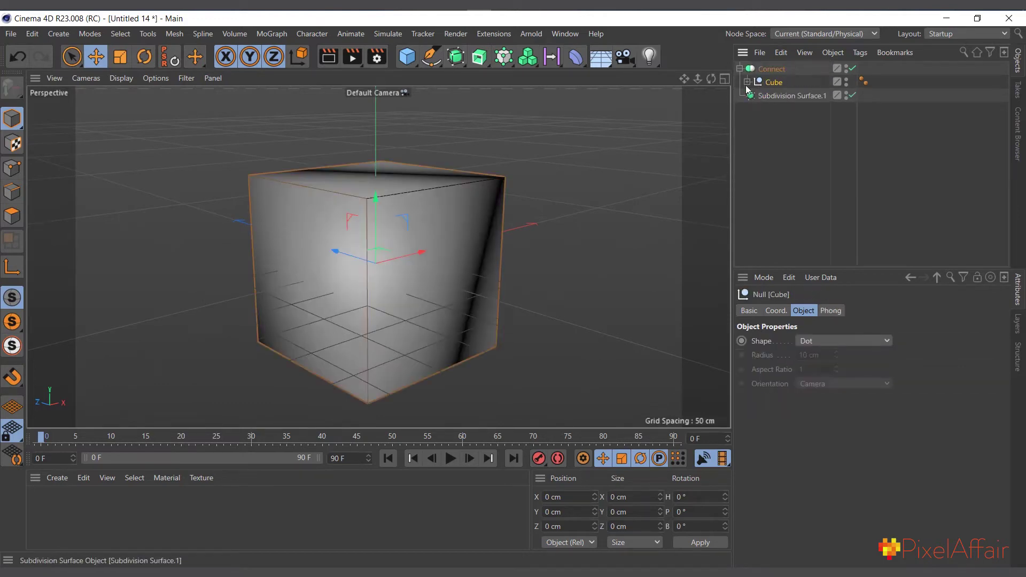
Make the Connect a child of the Subdivision Surface, unfold its contents, and toggle the Connect generator to compare the smoothing.
left_click(740, 68, "ctrl")
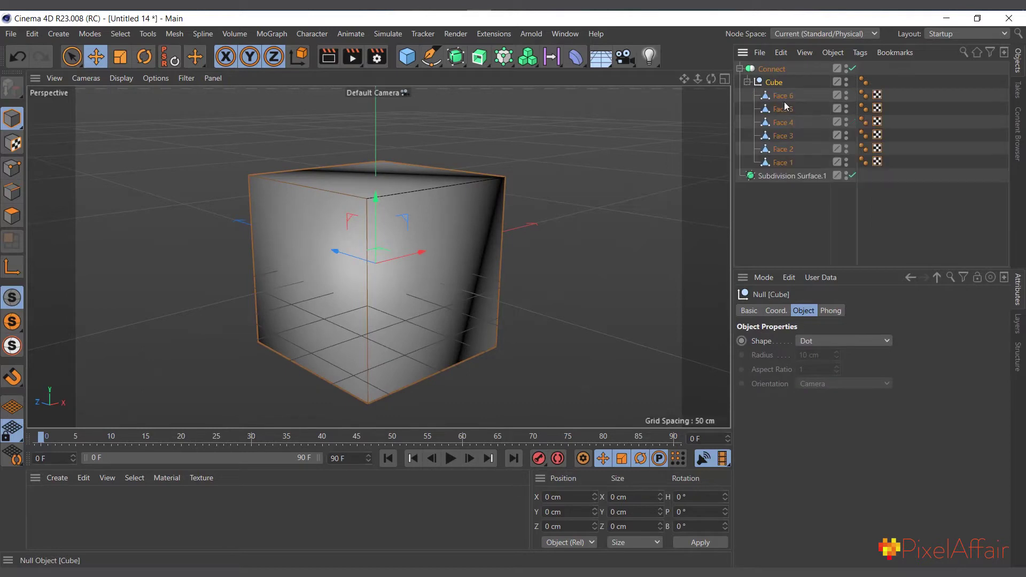
left_click(773, 69)
left_click(740, 68)
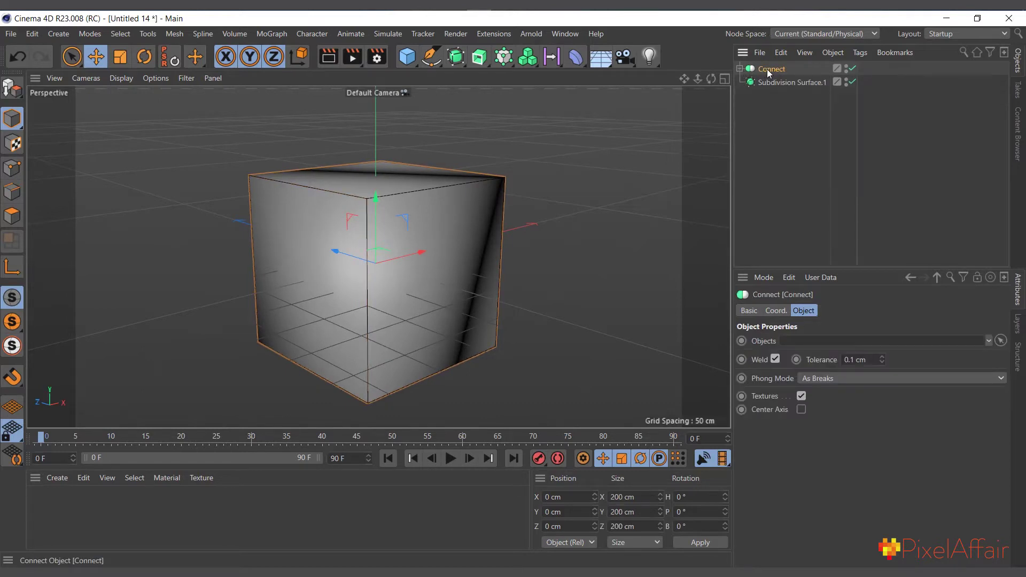
left_click_drag(764, 69, 791, 83)
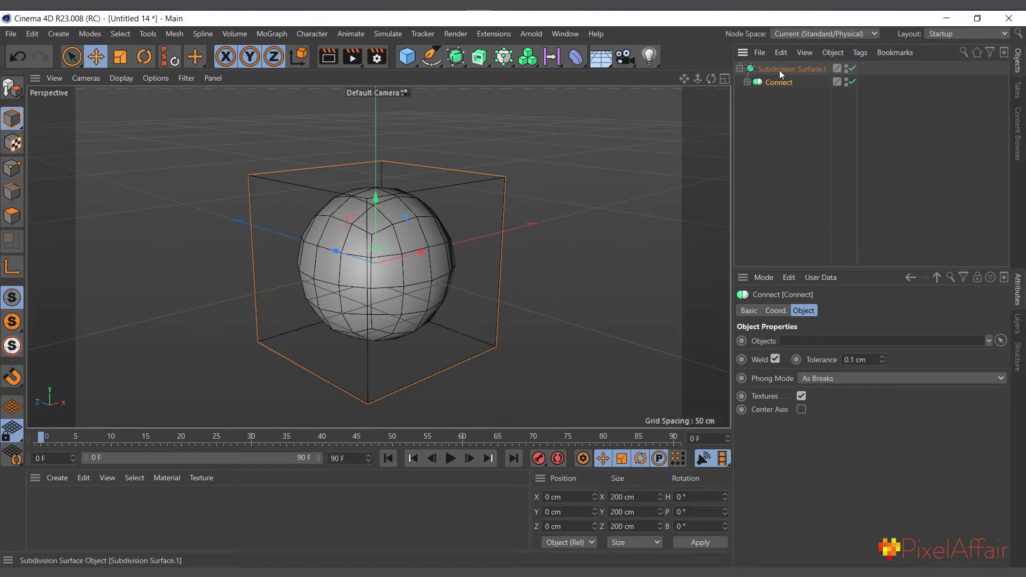
left_click(747, 82)
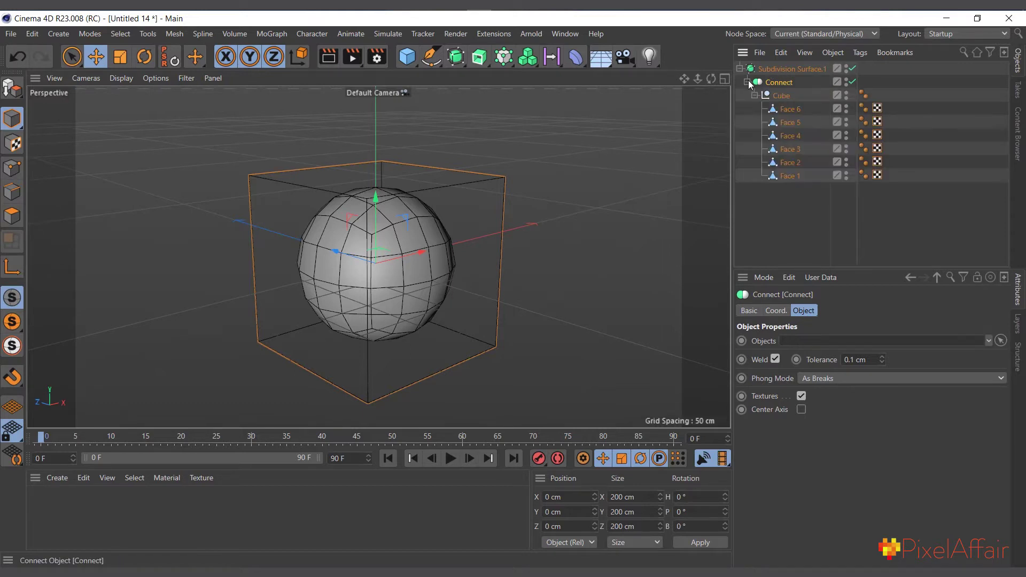
left_click(853, 82)
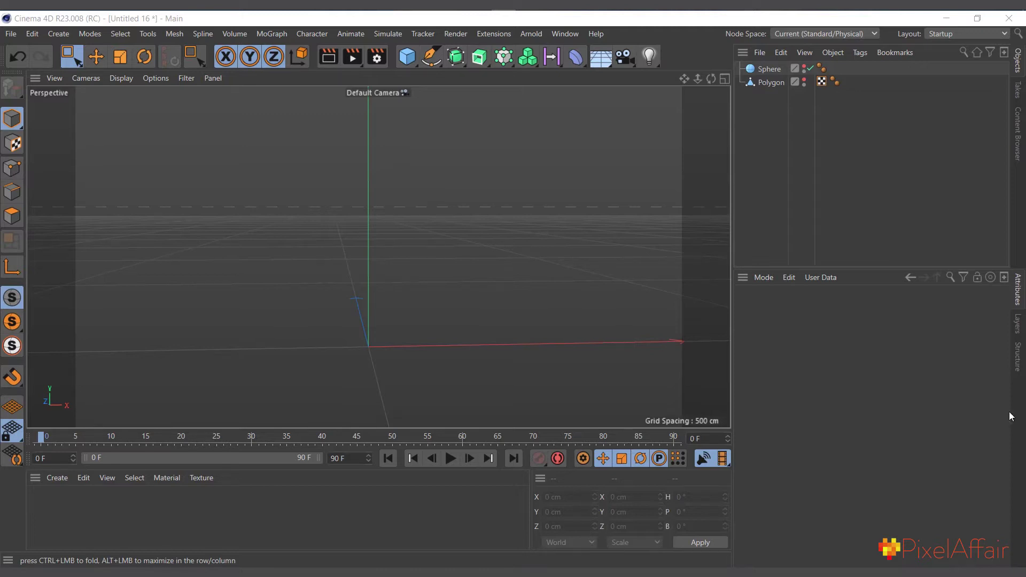
Make the hemisphere Sphere visible, add a Symmetry generator, and make the Sphere its child.
left_click(775, 72)
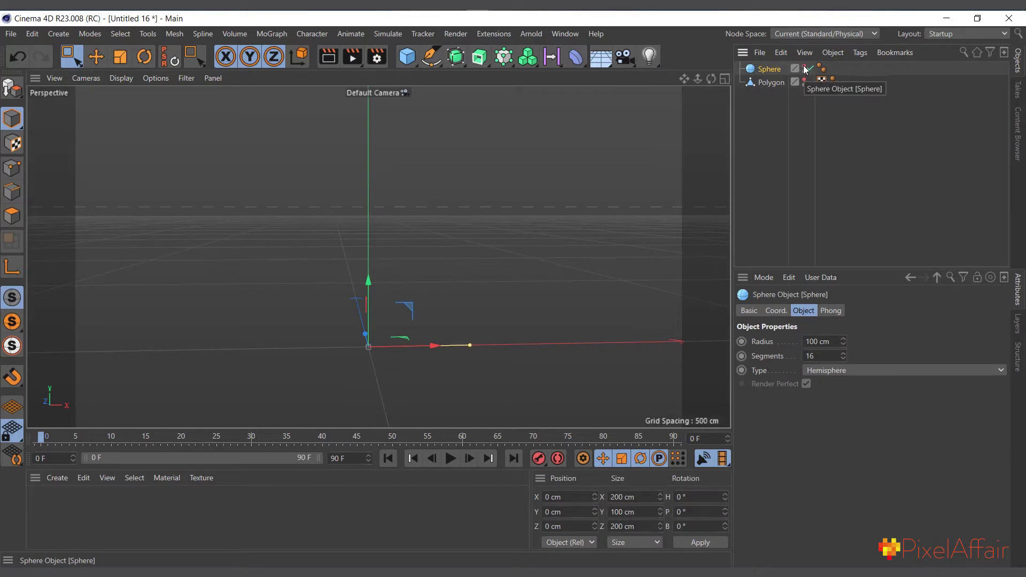
left_click(805, 68)
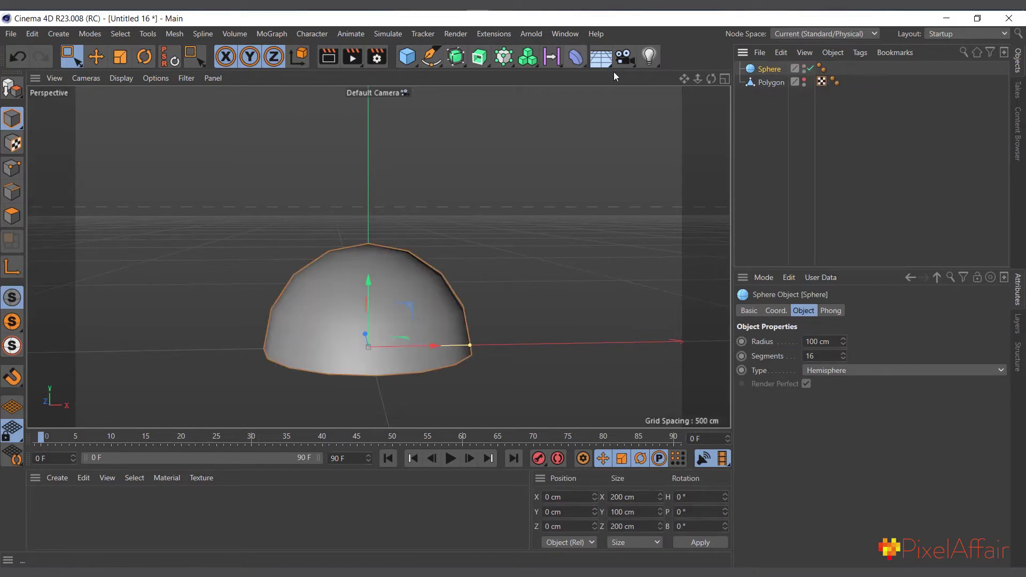
left_click(57, 34)
mouse_move(94, 110)
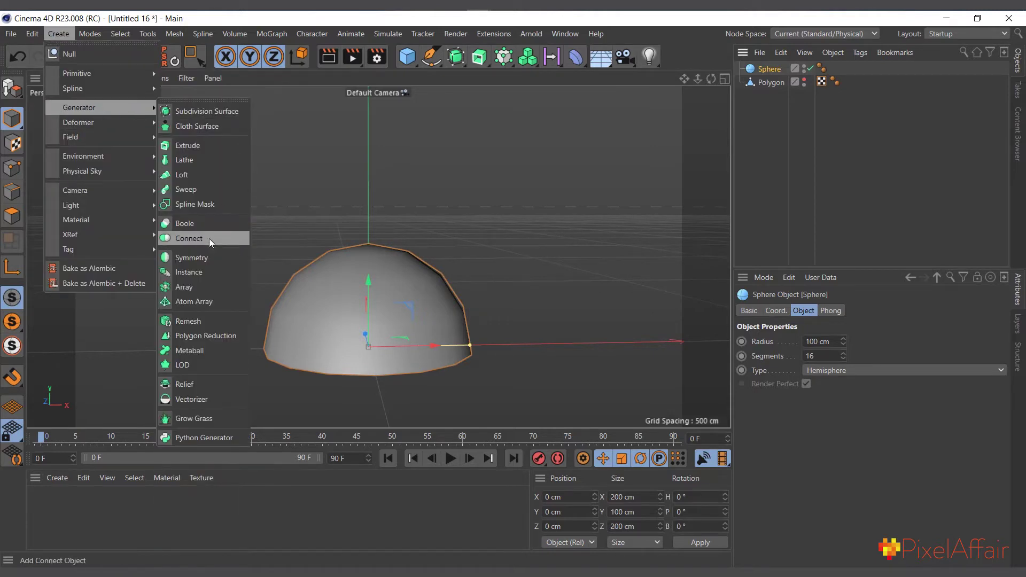
left_click(199, 259)
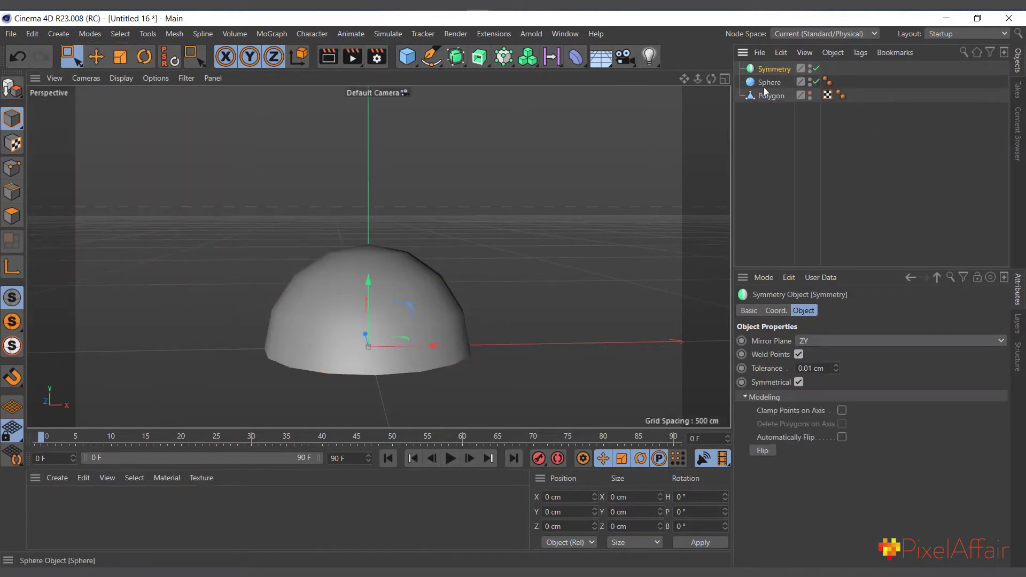
left_click_drag(766, 84, 778, 69)
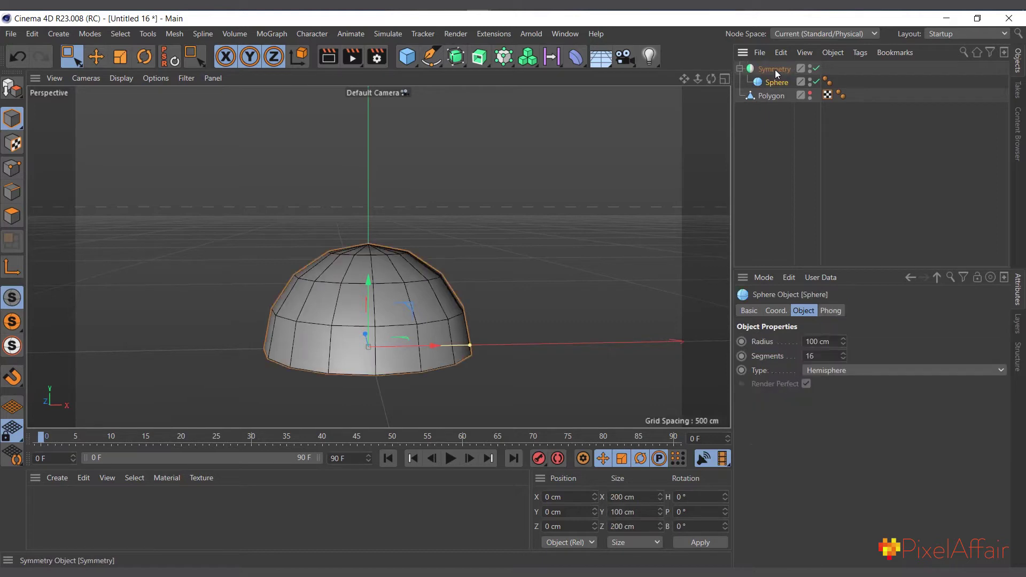
Set the Symmetry's mirror plane to XZ so the hemisphere is mirrored downward, and inspect the mirrored shape.
scroll(442, 355, "up", 2)
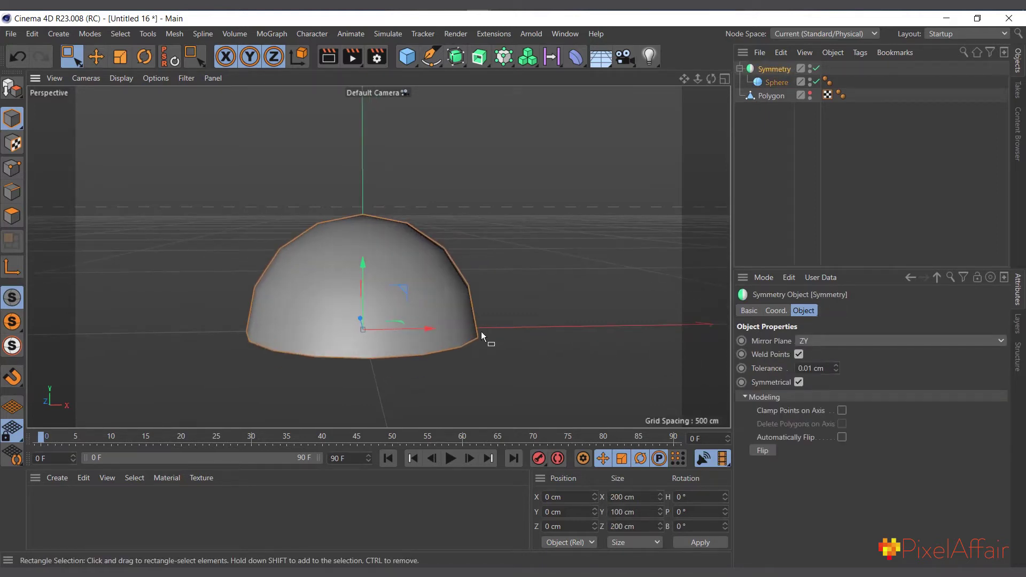
left_click(835, 341)
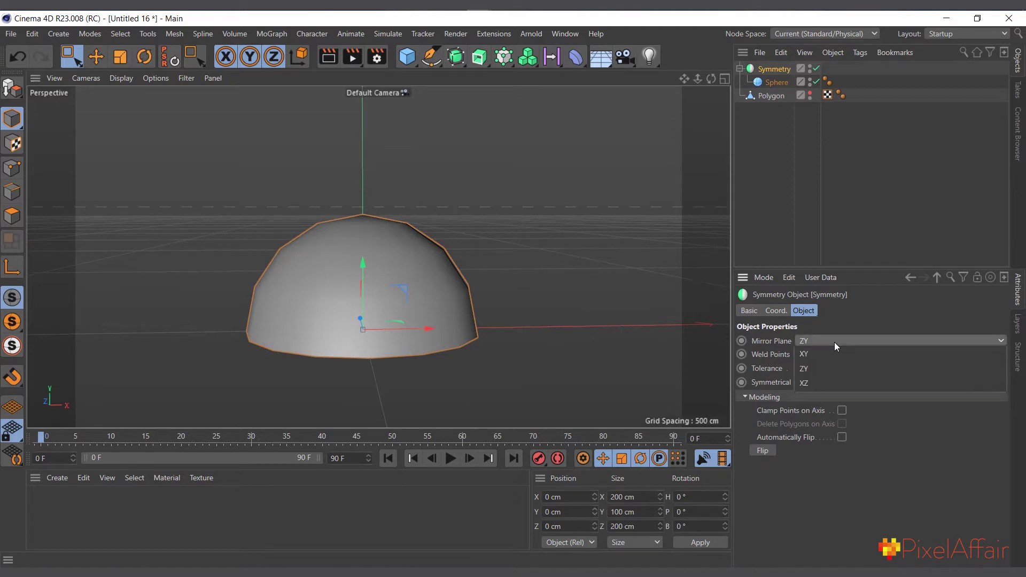
left_click(820, 384)
scroll(399, 209, "down", 2)
scroll(386, 322, "up", 3)
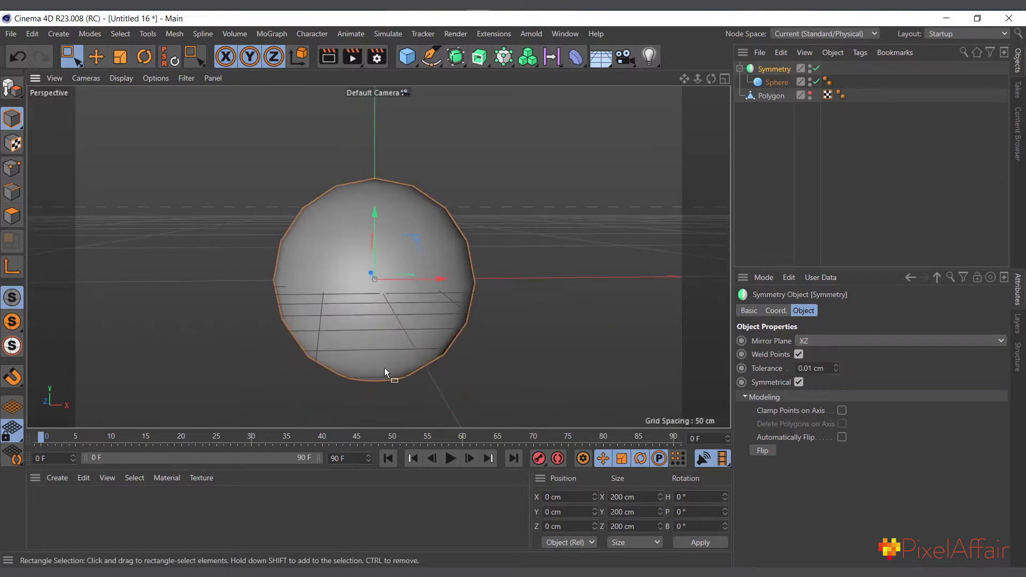
scroll(384, 368, "up", 1)
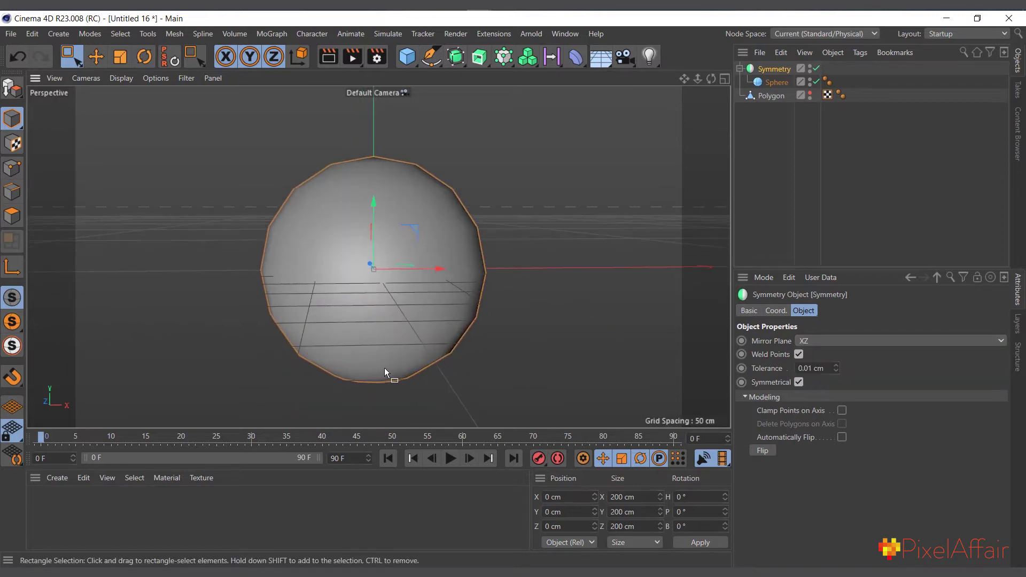
Make the Sphere editable and move its upper points down along Y to about 59 cm.
left_click(774, 83)
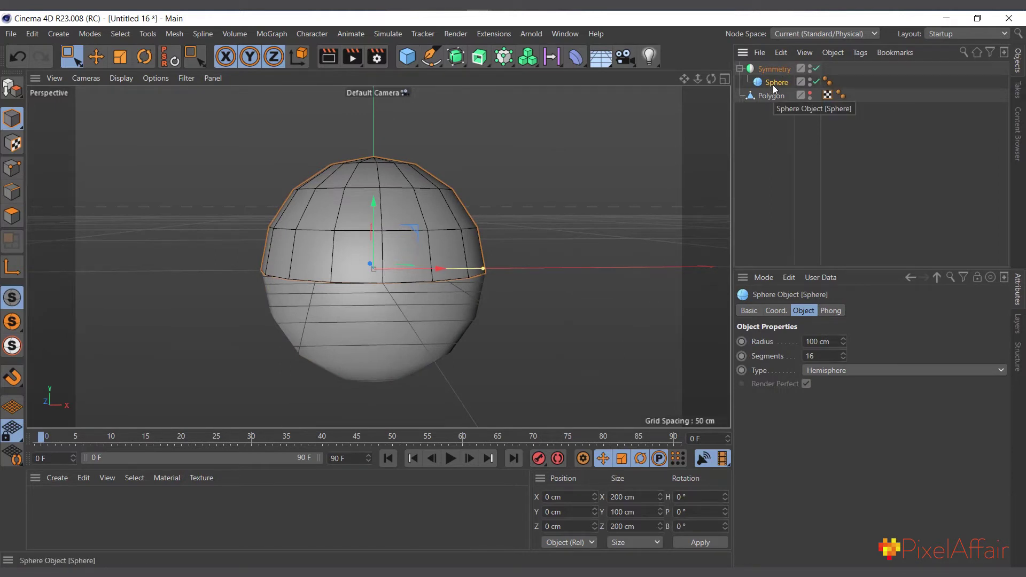
key("c")
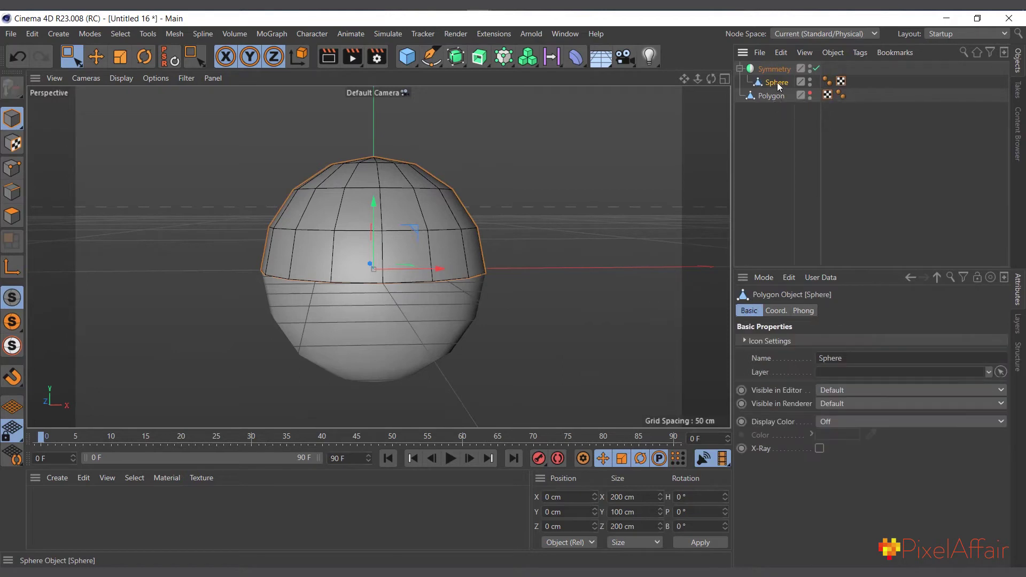
left_click(12, 168)
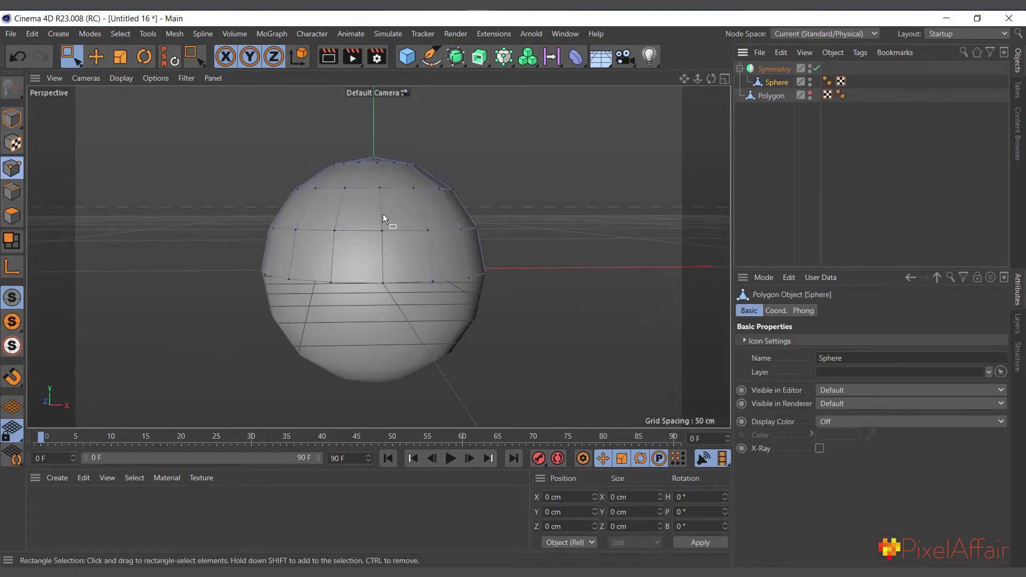
left_click_drag(256, 169, 476, 201)
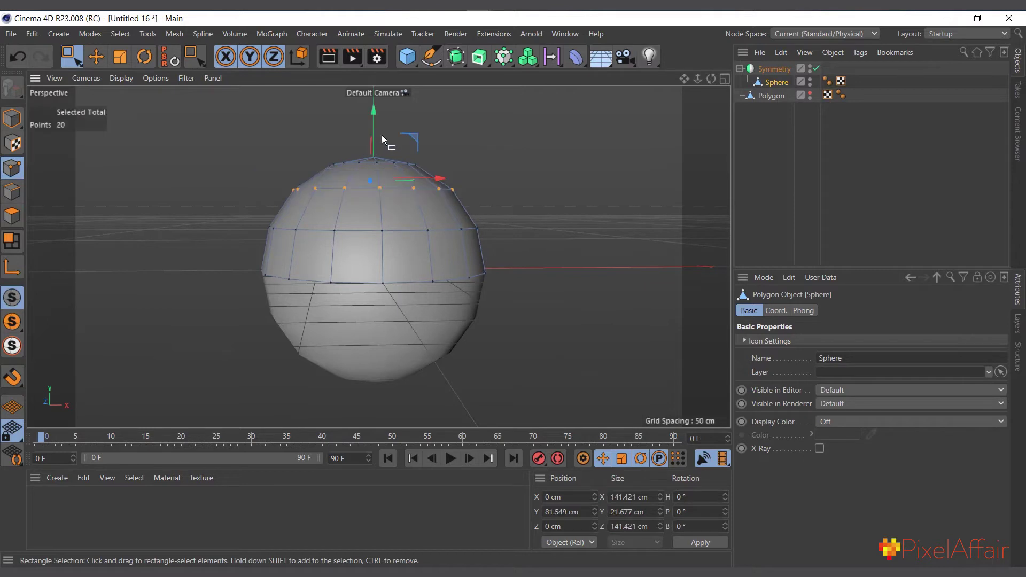
mouse_move(373, 134)
left_mouse_down()
mouse_move(374, 83)
mouse_move(379, 145)
left_mouse_up()
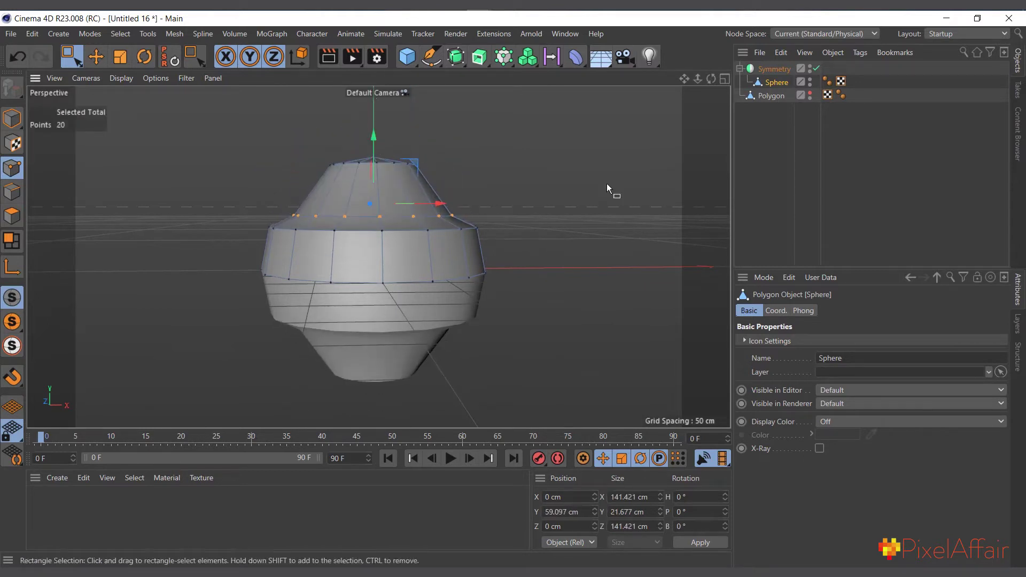
Delete the Symmetry with its Sphere and make the Polygon half head visible.
left_click(781, 71)
key("Delete")
left_click(774, 70)
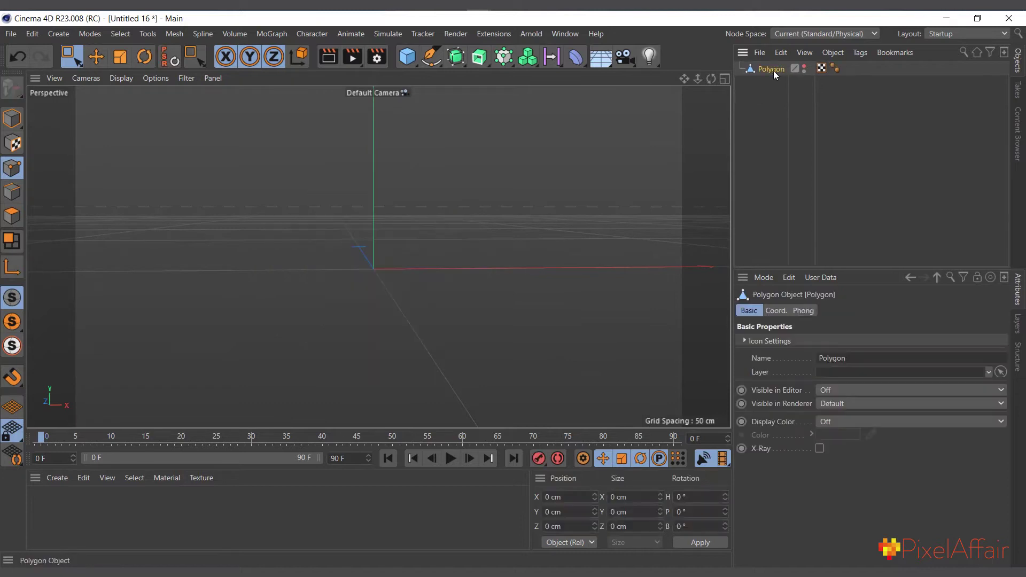
left_click(804, 66)
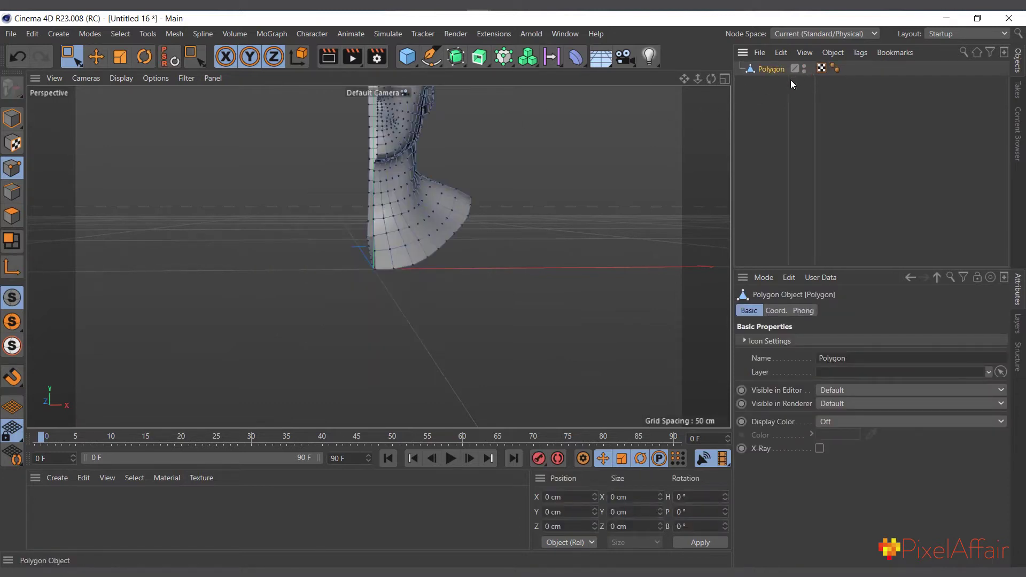
Add a Symmetry generator and make the Polygon half head its child.
left_click_drag(428, 160, 414, 114, "alt")
left_click(456, 56)
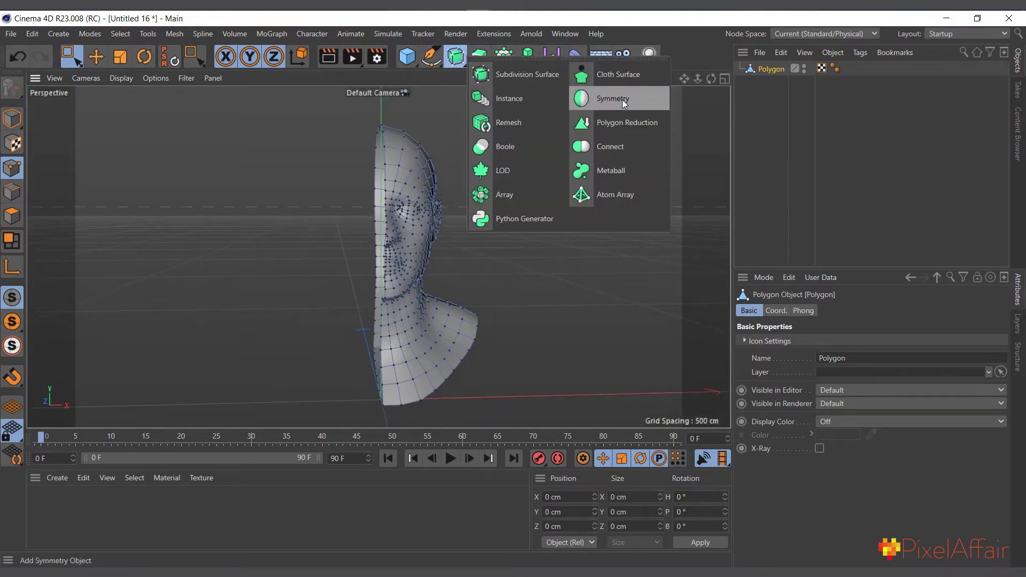
left_click(622, 100)
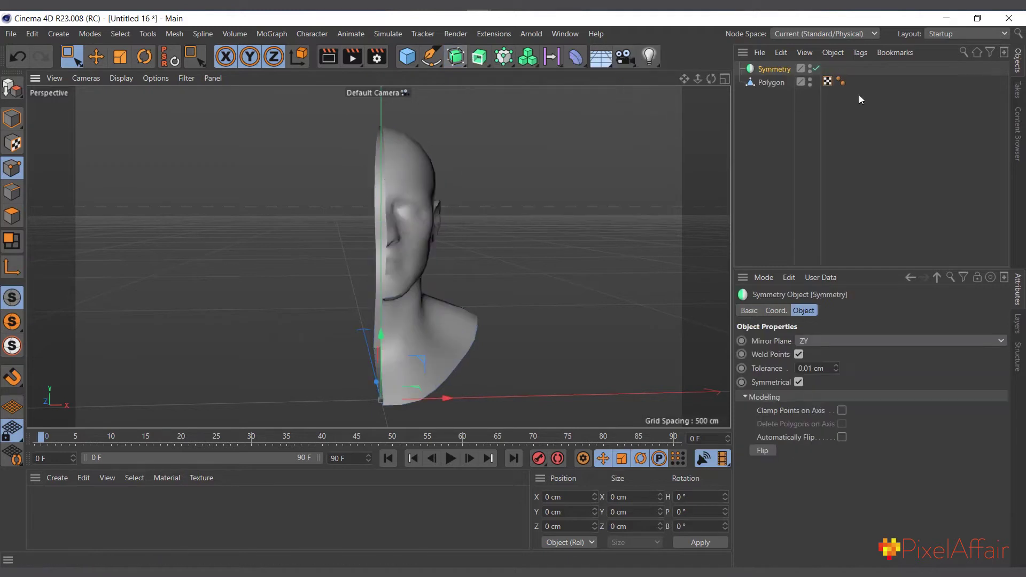
left_click_drag(782, 68, 782, 69)
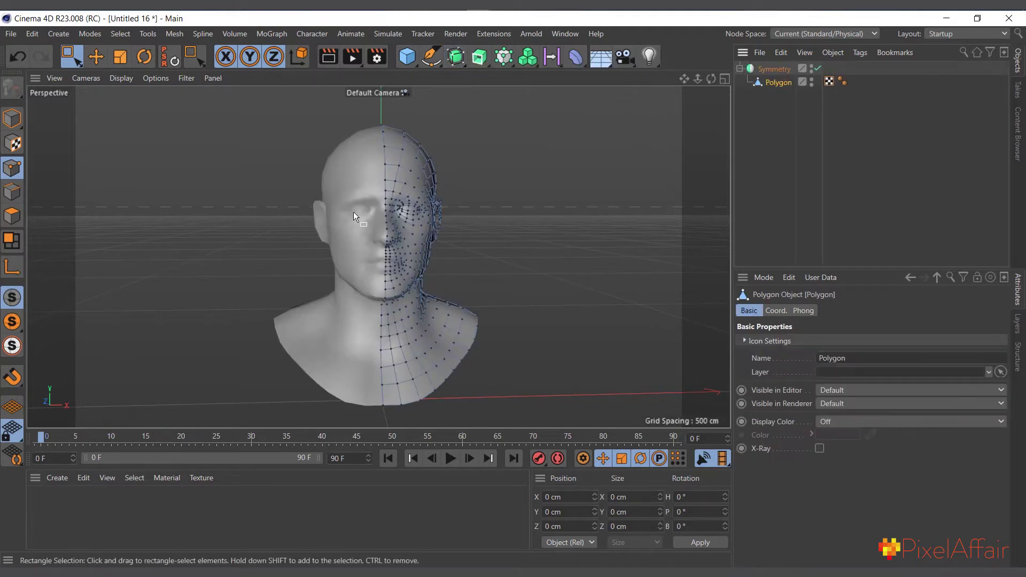
Test the mirrored editing by pulling points on the side of the Polygon head outward, and undo the last move.
left_click_drag(712, 79, 712, 80)
left_click(774, 69)
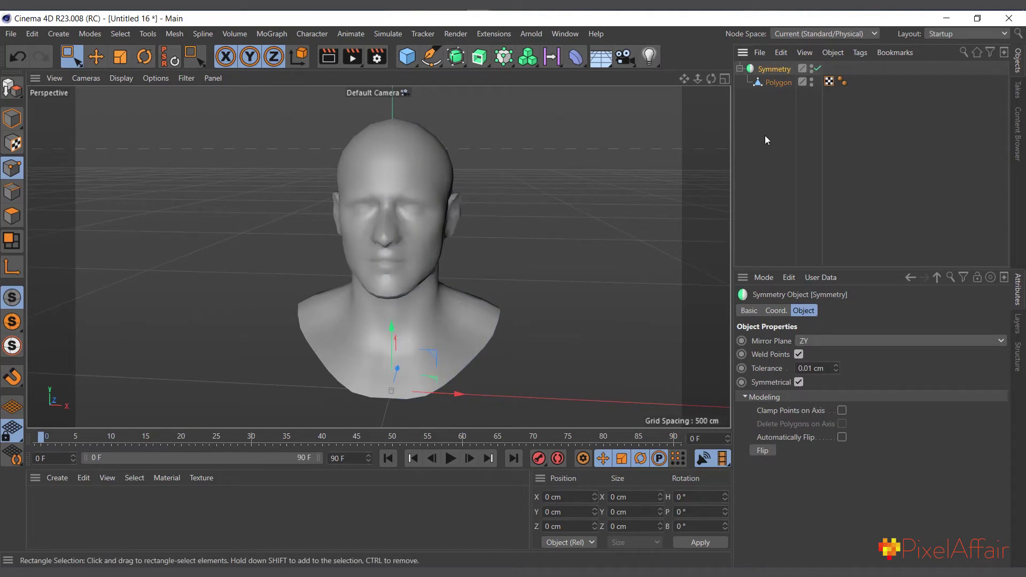
left_click(779, 83)
left_click_drag(476, 131, 434, 175)
left_click_drag(515, 156, 552, 150)
key("ctrl+z")
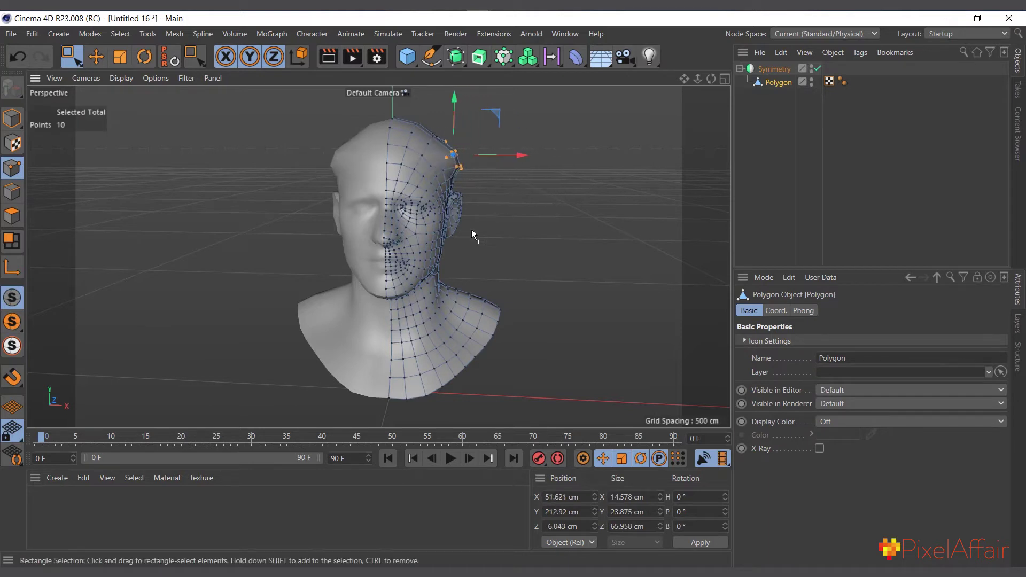
left_click_drag(506, 198, 483, 242)
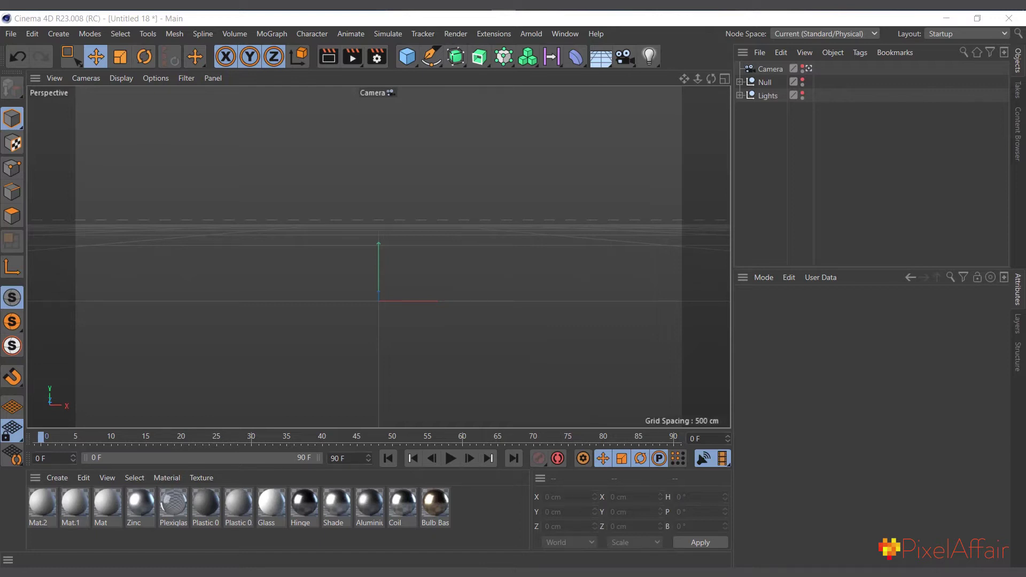
Add a Figure primitive to the new scene and scale it up uniformly to about 651 cm tall.
left_click(407, 57)
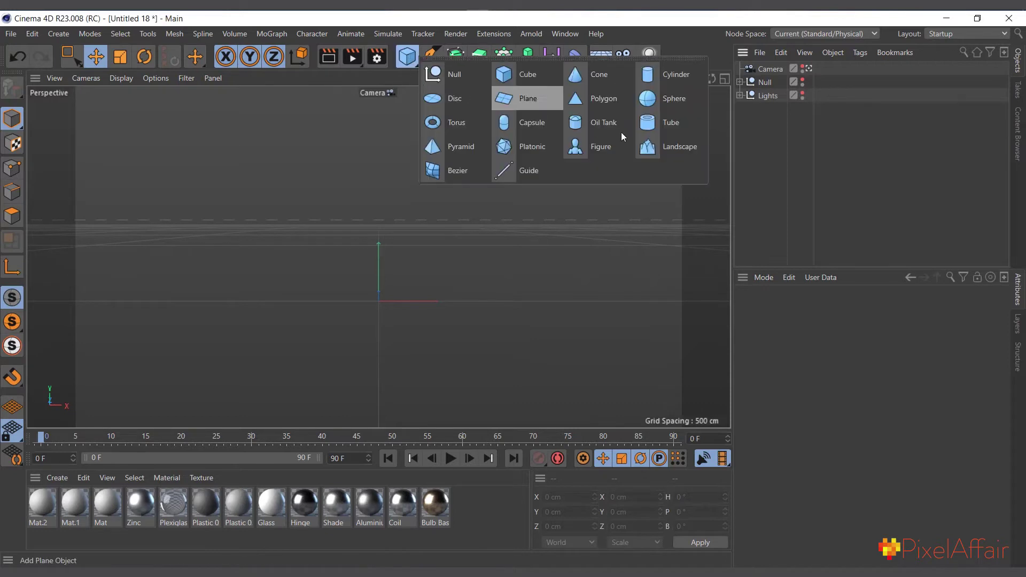
left_click(611, 147)
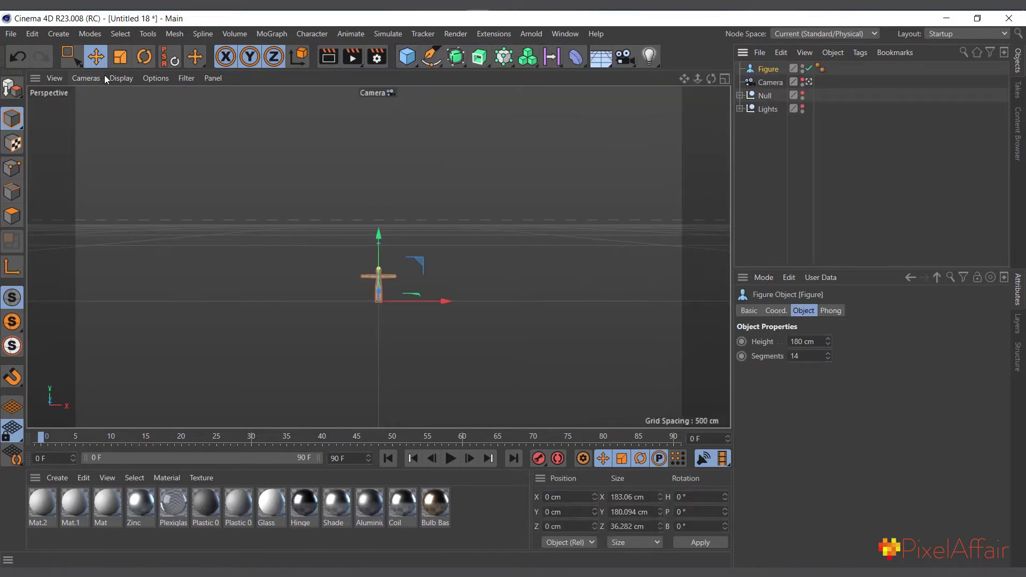
left_click(123, 68)
left_click_drag(122, 171, 105, 277)
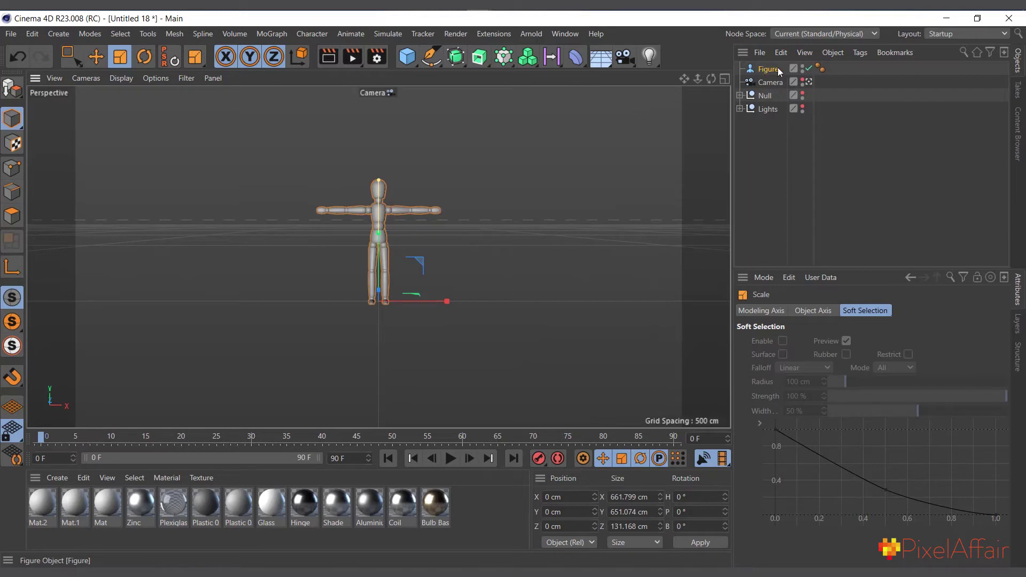
Add an Instance generator that references the Figure.
left_click(59, 34)
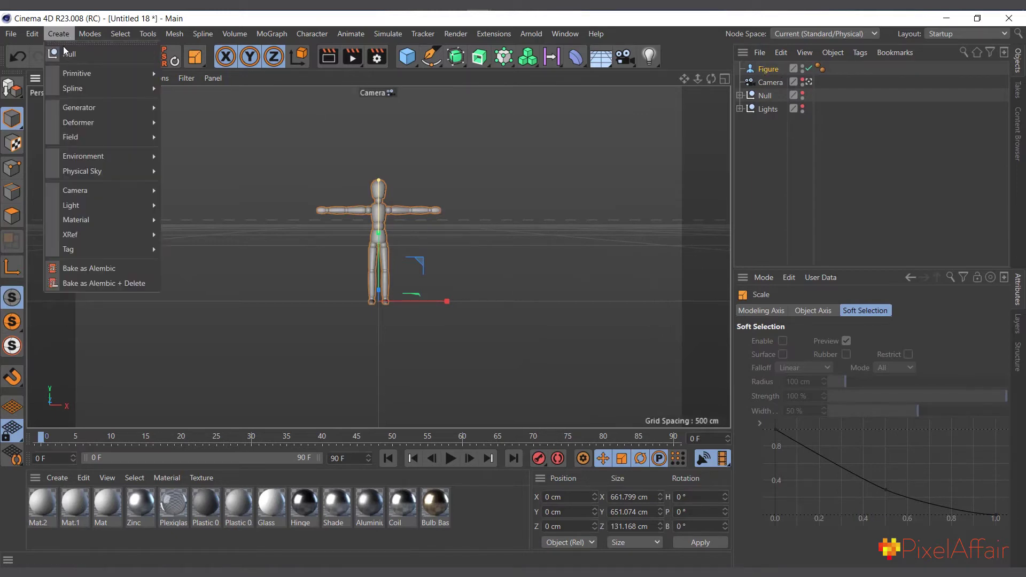
mouse_move(106, 107)
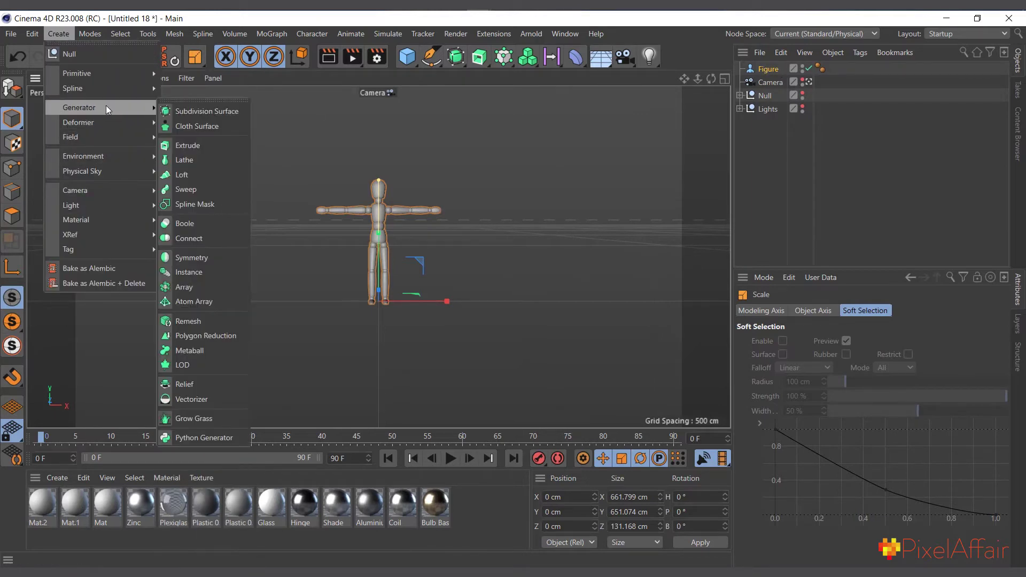
left_click(188, 276)
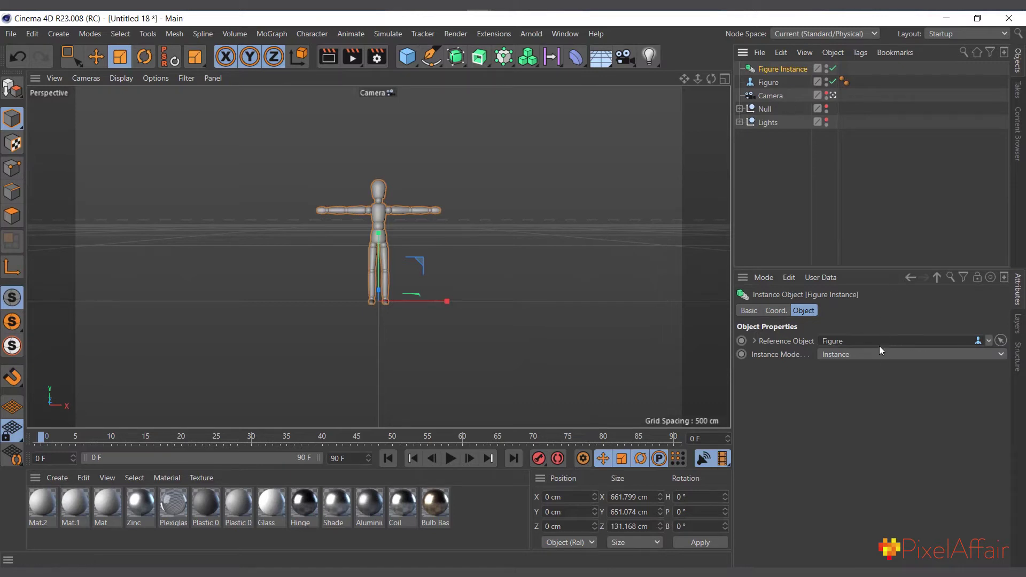
Clear the Figure Instance's Reference Object and assign the Figure to it again.
left_click(989, 341)
left_click(984, 350)
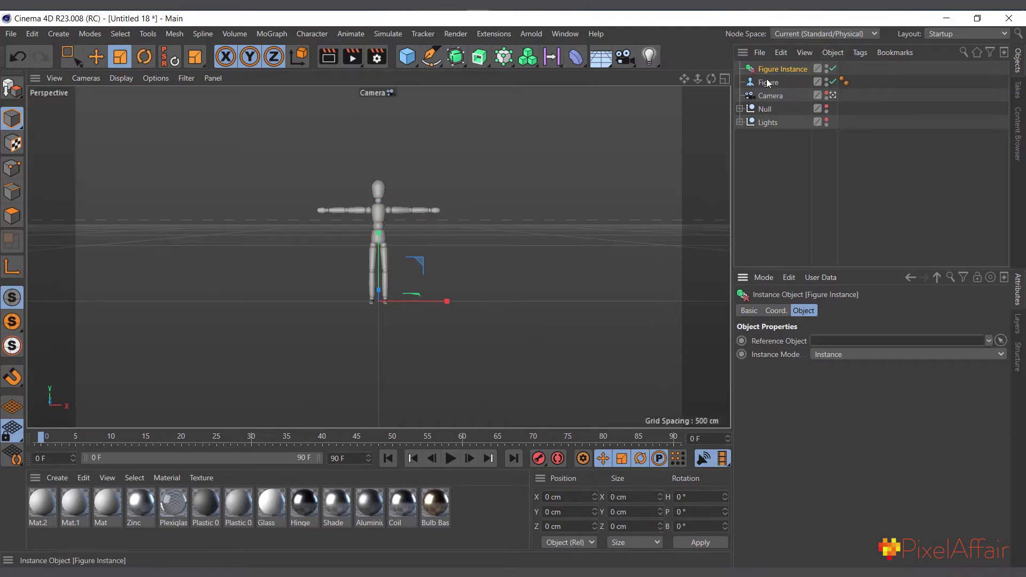
left_click_drag(768, 86, 900, 346)
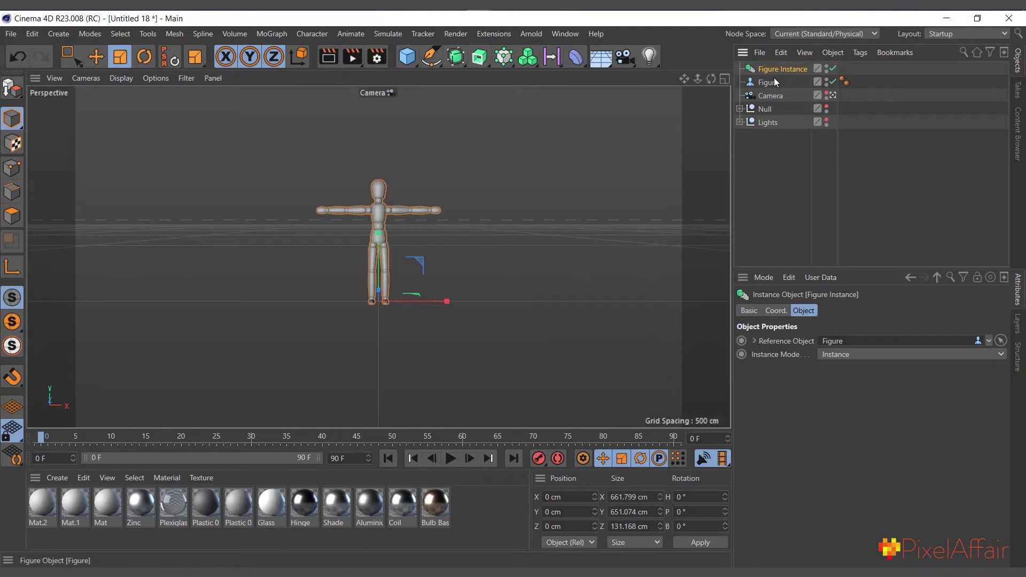
Move the Figure Instance along X to about -992 cm and set its heading rotation to -1°.
left_click(96, 57)
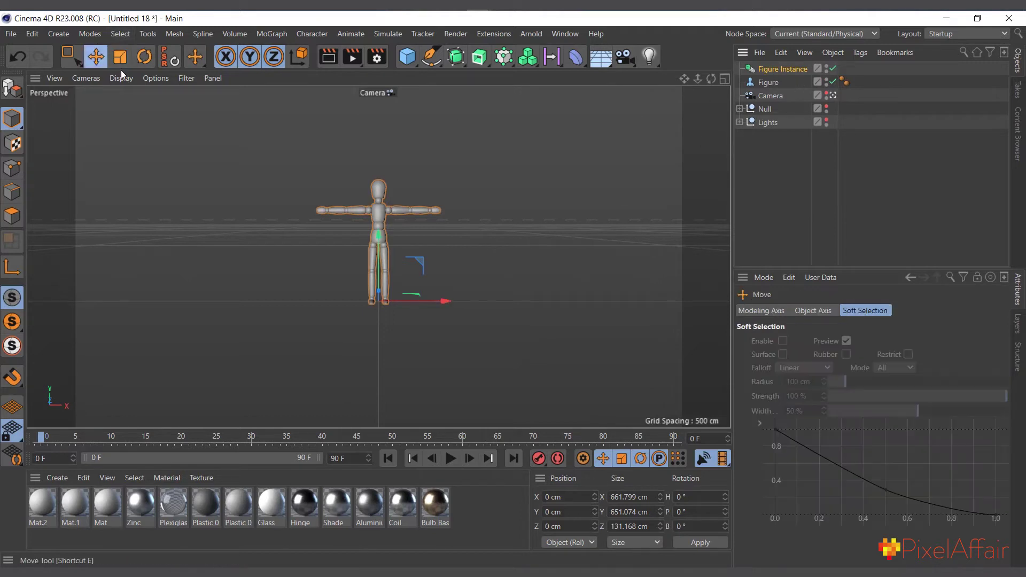
left_click_drag(443, 299, 276, 310)
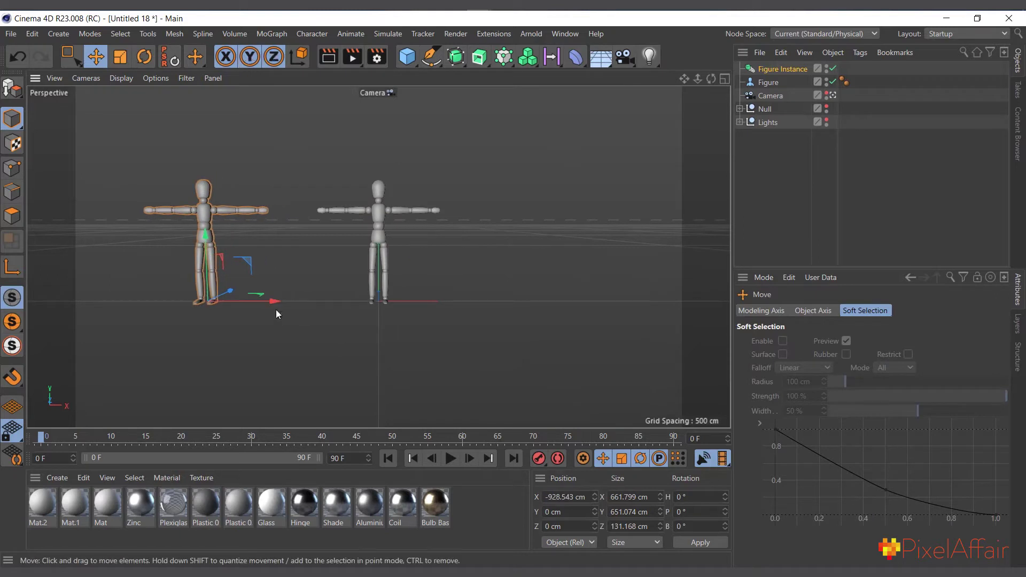
left_click(770, 69)
left_click_drag(271, 302, 260, 301)
left_click(776, 311)
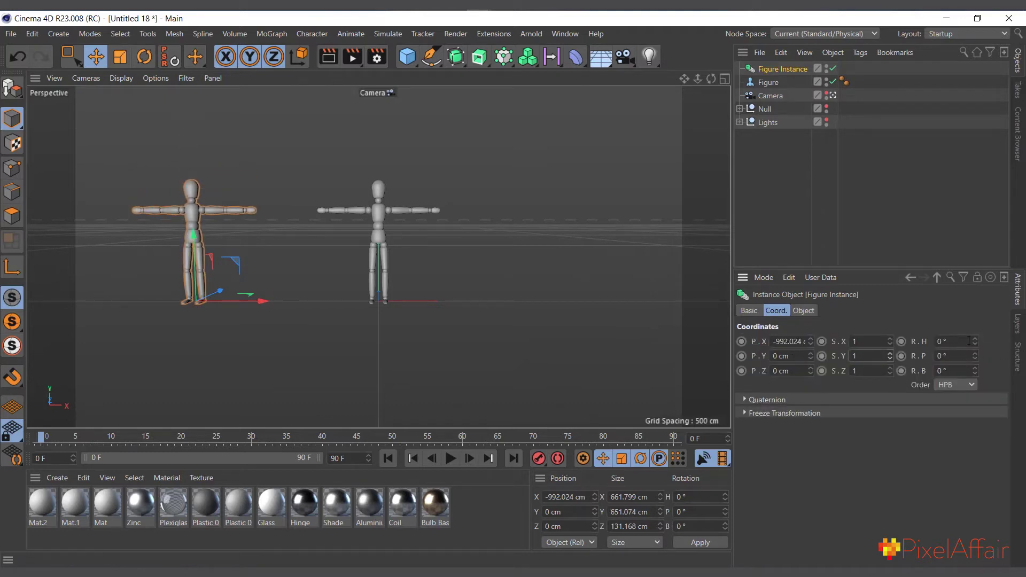
mouse_move(975, 341)
left_mouse_down()
mouse_move(994, 341)
mouse_move(969, 341)
left_mouse_up()
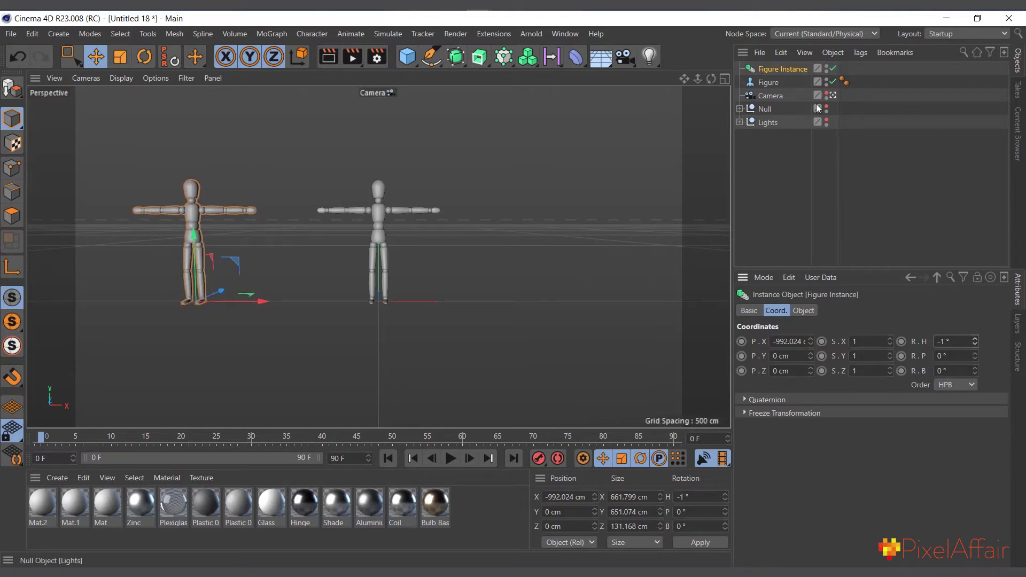
Disable the Figure and the Figure Instance, and make the Null and Lights groups visible.
left_click(833, 82)
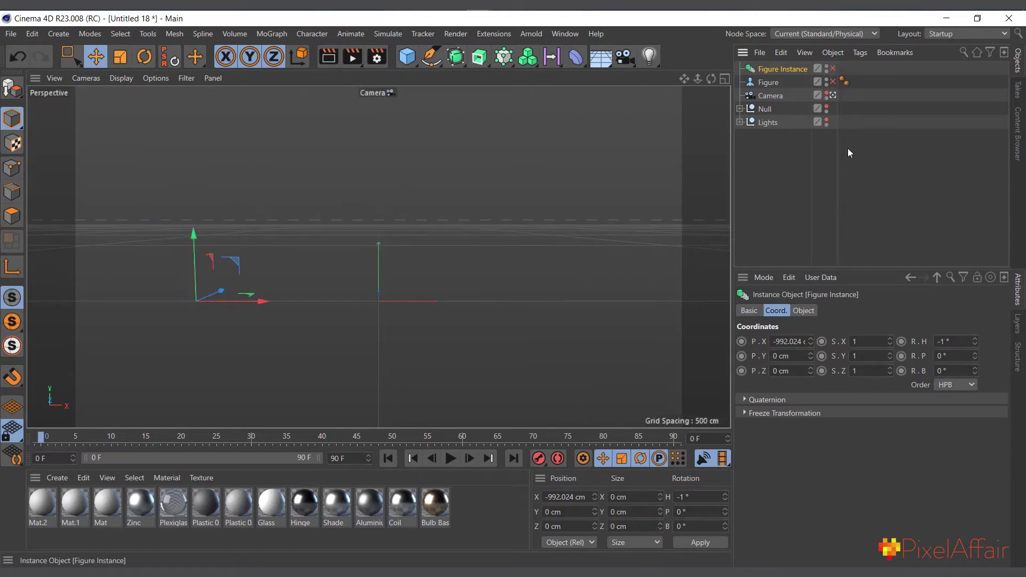
left_click(826, 107)
left_click(826, 119)
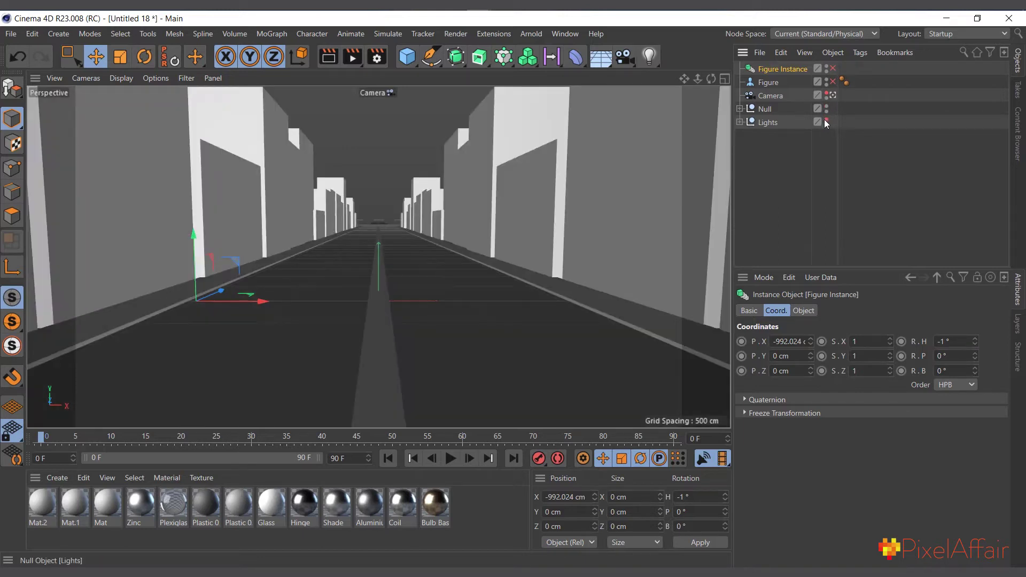
left_click(826, 120)
Leave the scene camera's view, unfold the Lights group, and check which street lights its instances correspond to.
left_click(832, 96)
left_click(833, 97)
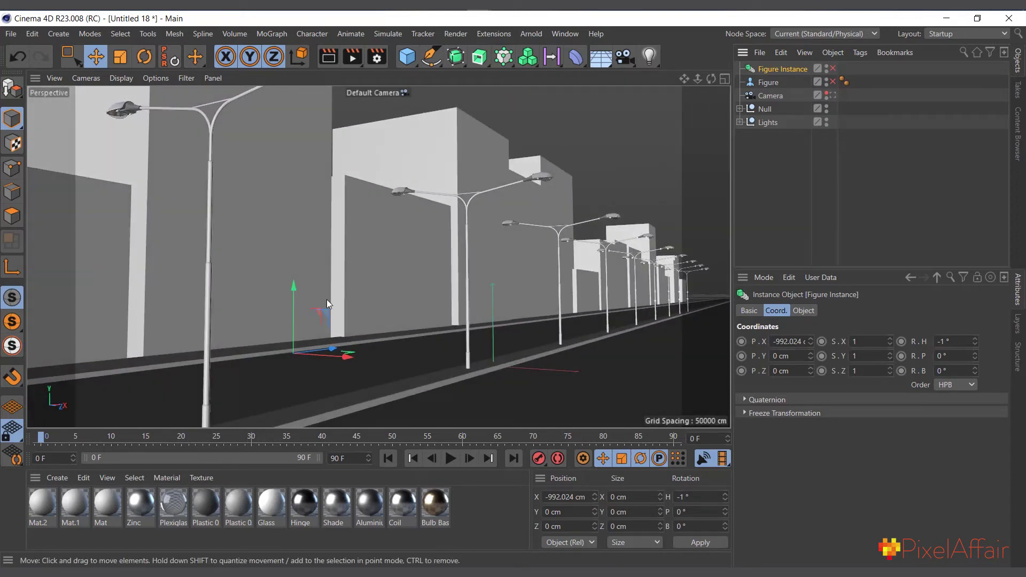
left_click(741, 122)
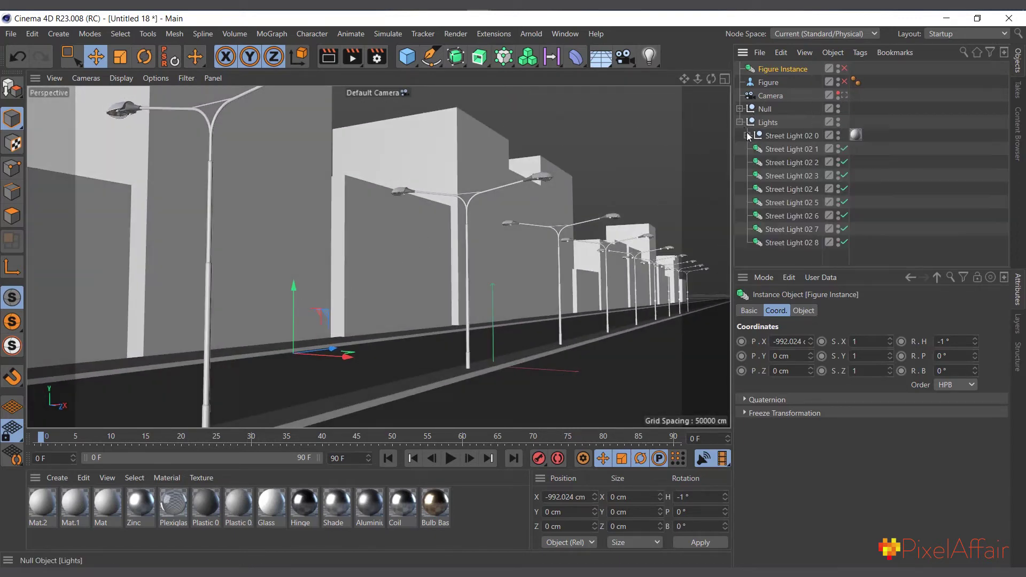
left_click(781, 159)
left_click(781, 174)
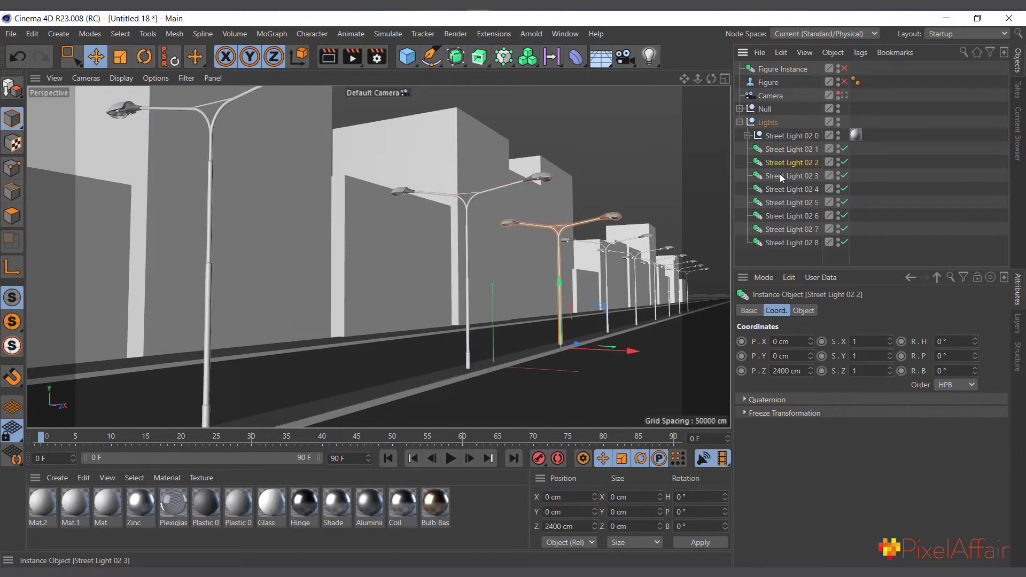
left_click(781, 190)
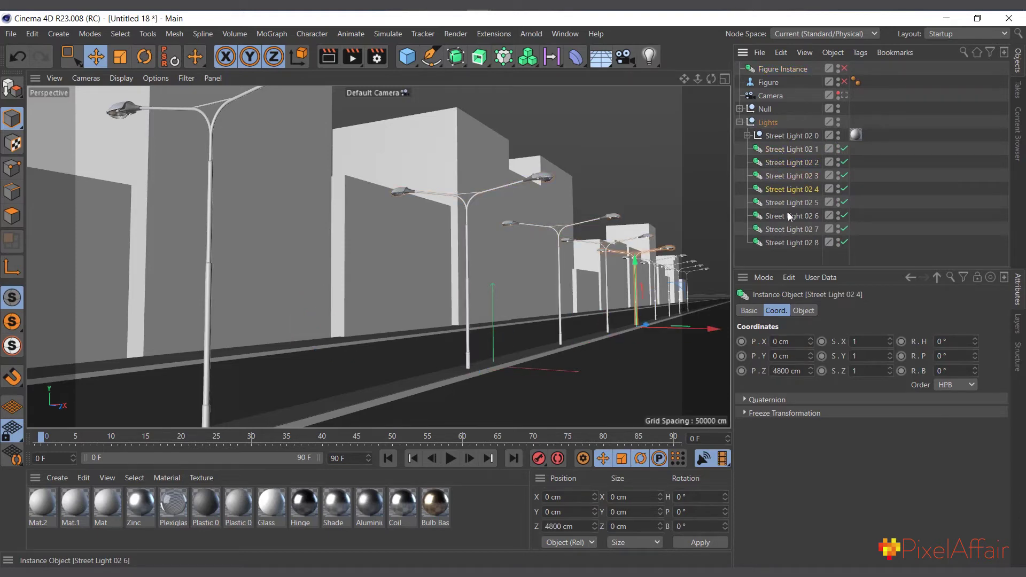
Unfold the original Street Light 02 0 and examine its Column parts, selecting the Light Support.
left_click(790, 135)
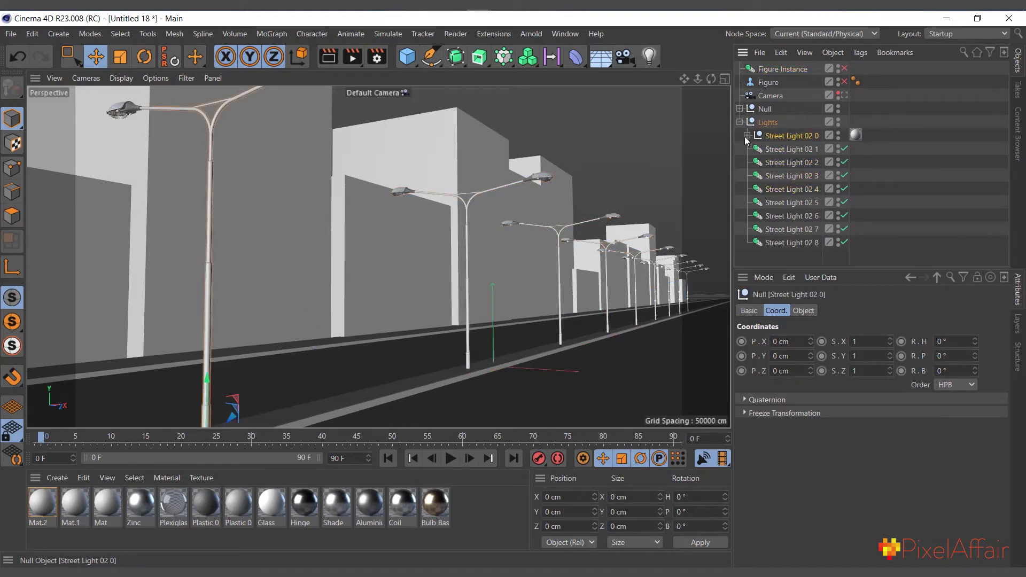
left_click(746, 136)
left_click(785, 166)
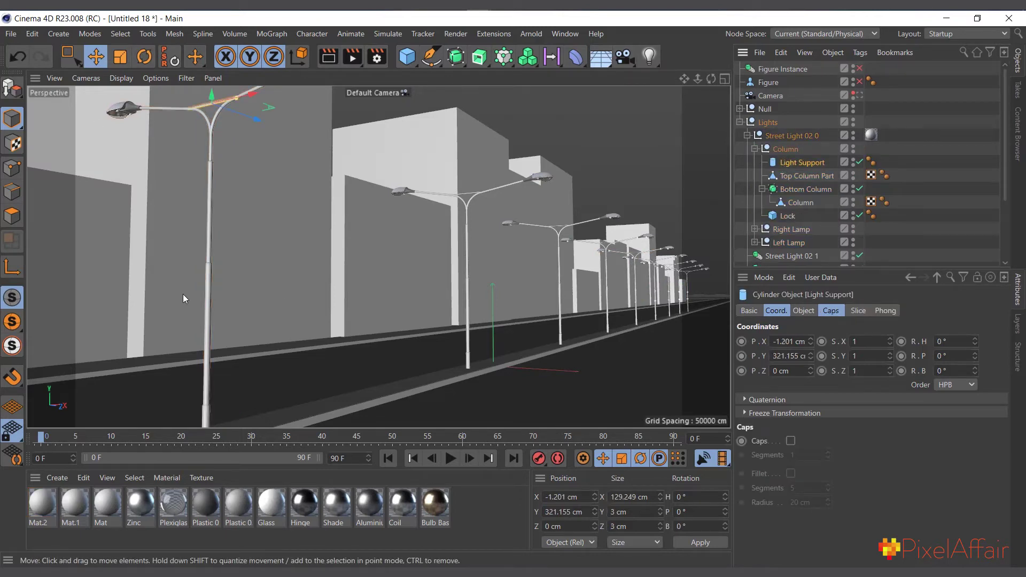
Set the colour of material Mat.2 to yellow with H 48°, S 98% and V 79%.
double_click(42, 508)
mouse_move(454, 156)
left_mouse_down()
mouse_move(439, 158)
mouse_move(641, 171)
left_mouse_up()
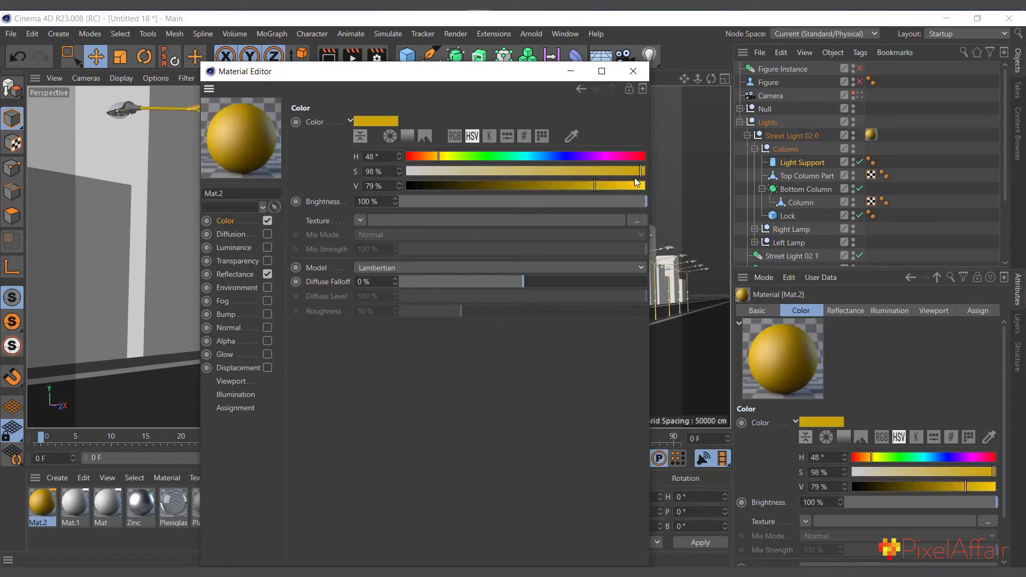
left_click(633, 72)
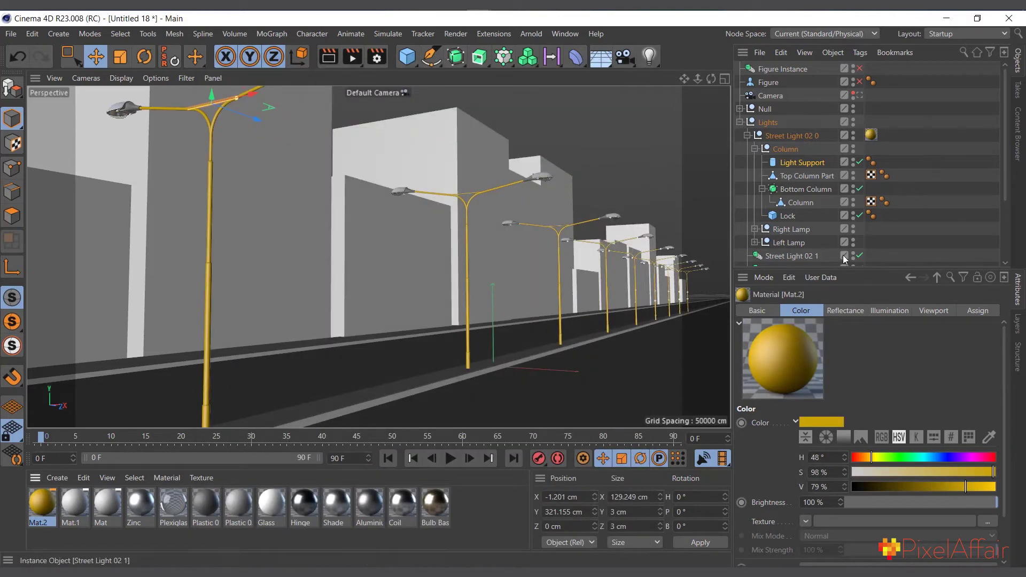
Move the left lamp's Lamp Base Subdivisions on the original street light downward, to about -284 cm on its local X axis.
left_click(127, 112)
left_click_drag(127, 130, 394, 264)
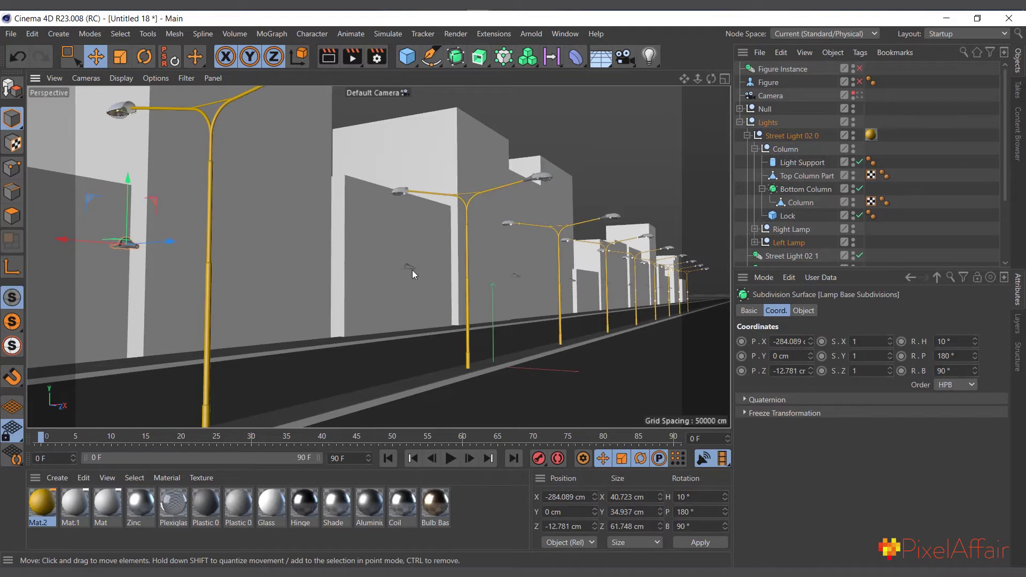
scroll(414, 265, "up", 5)
scroll(407, 277, "down", 4)
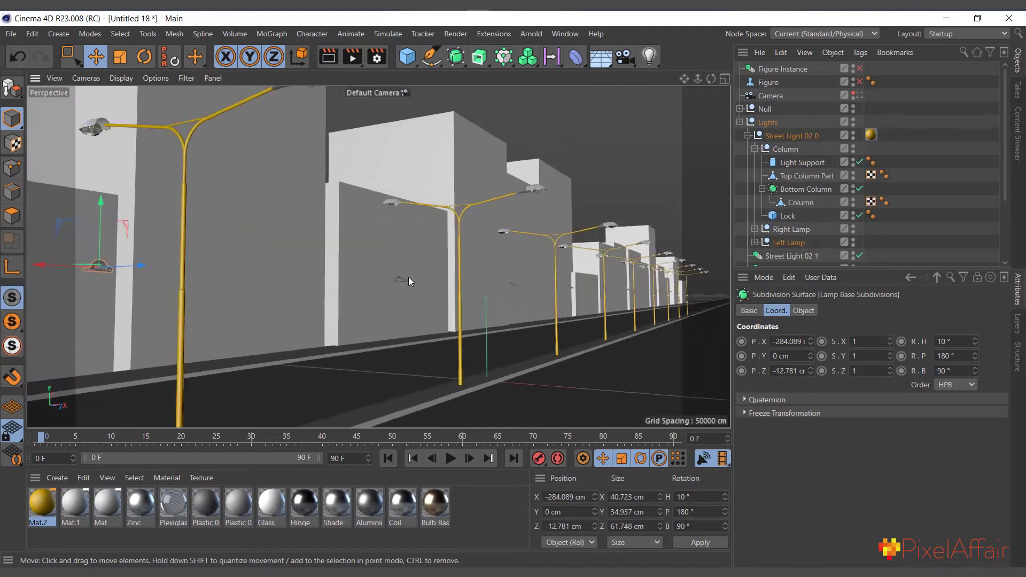
scroll(408, 277, "down", 2)
Scale the Bottom Column of the original street light up uniformly to a height of about 1004 cm.
left_click(247, 219)
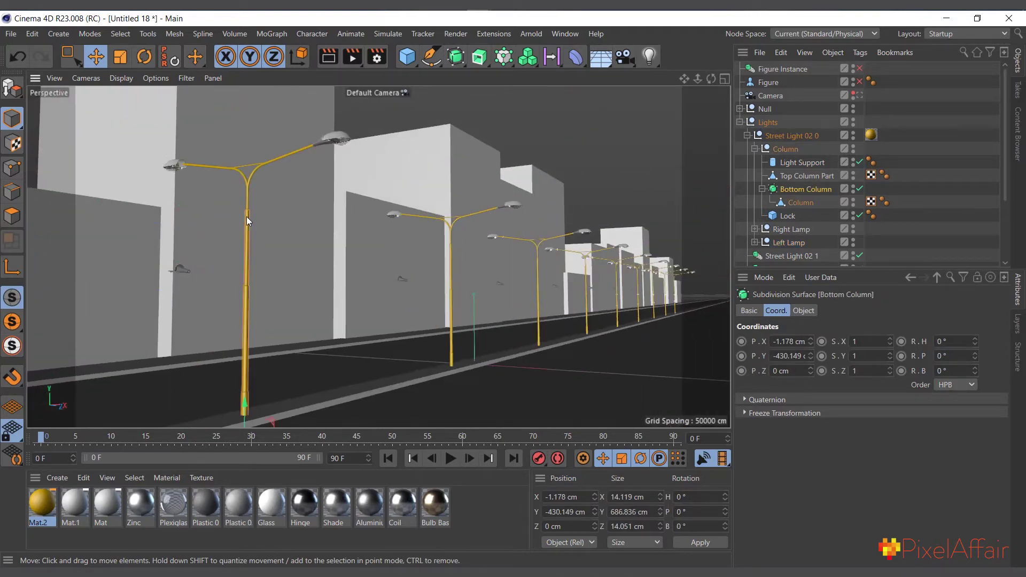
left_click(120, 56)
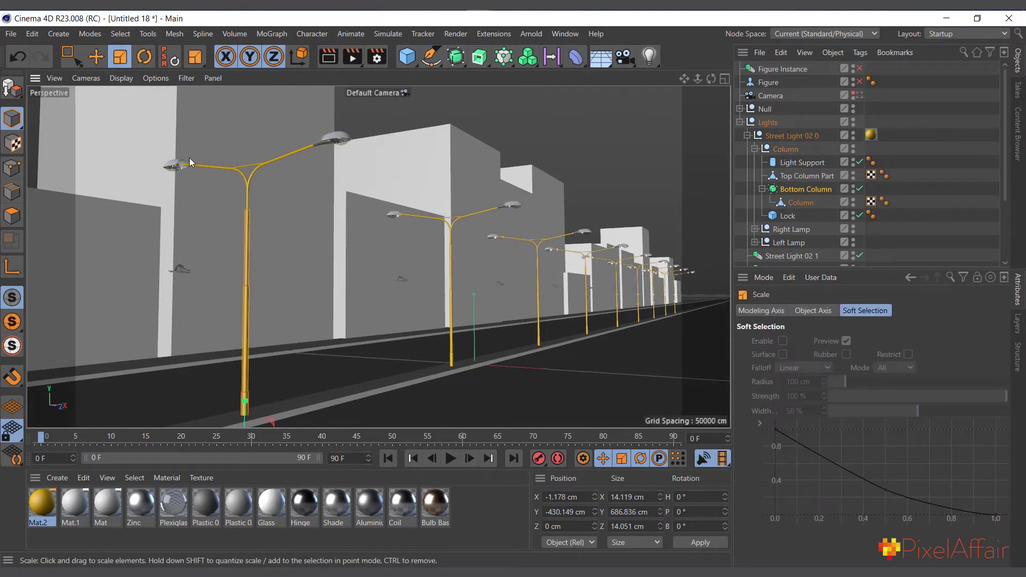
left_click_drag(247, 252, 543, 223)
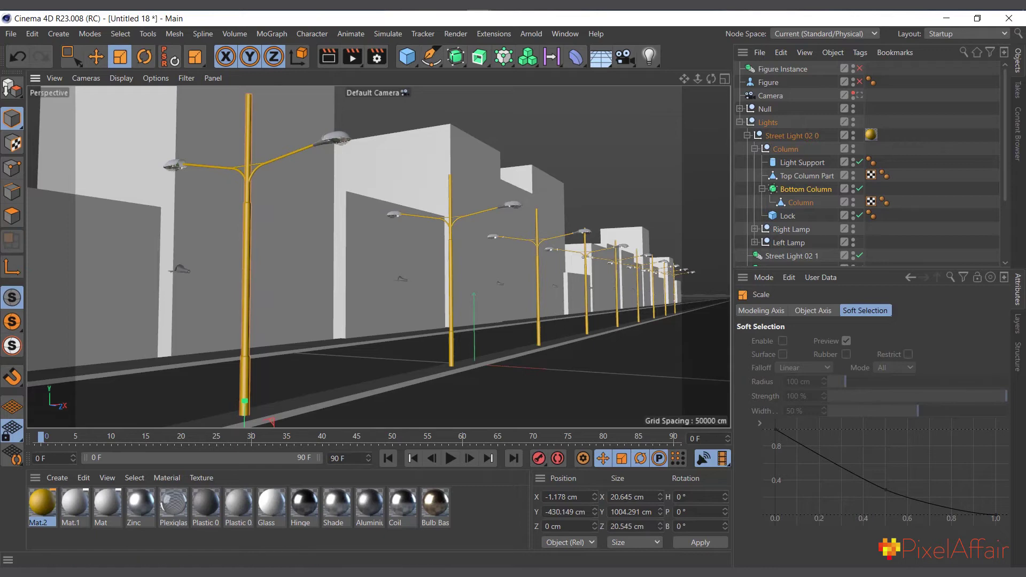
Start a new scene and add a cube scaled down uniformly to about 32 cm per side.
key("ctrl+n")
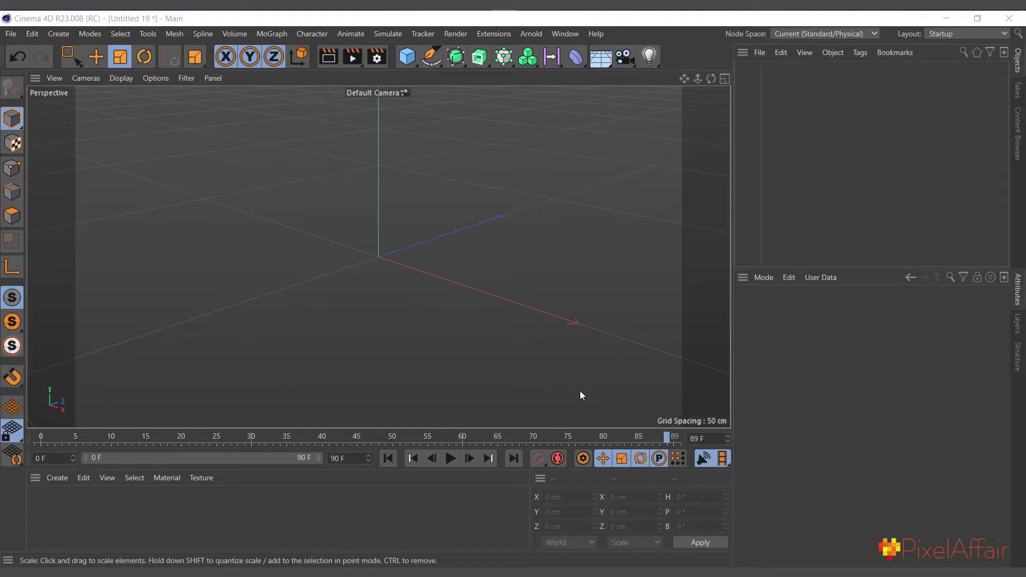
left_click(407, 56)
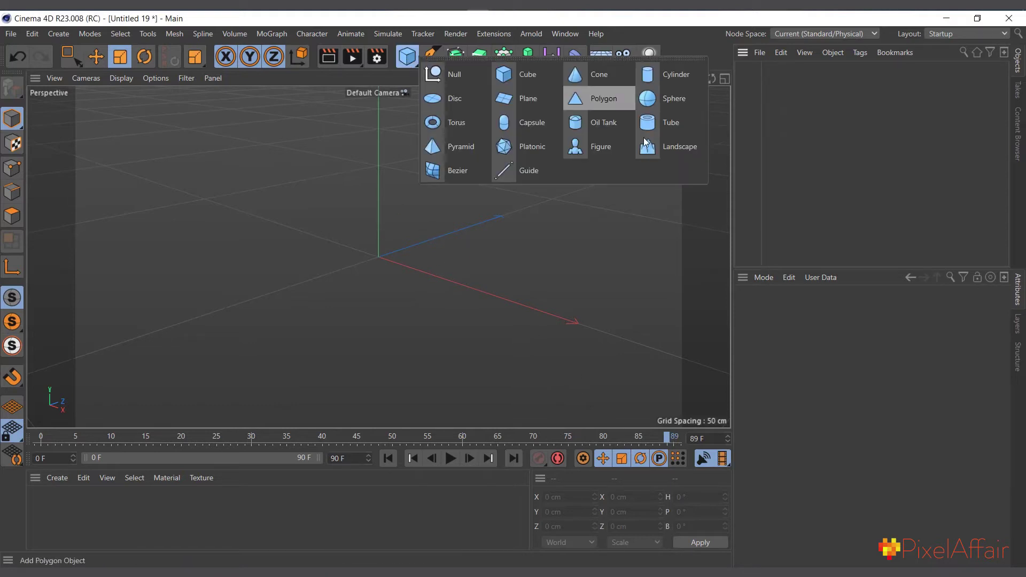
left_click(507, 79)
left_click_drag(562, 199, 129, 207)
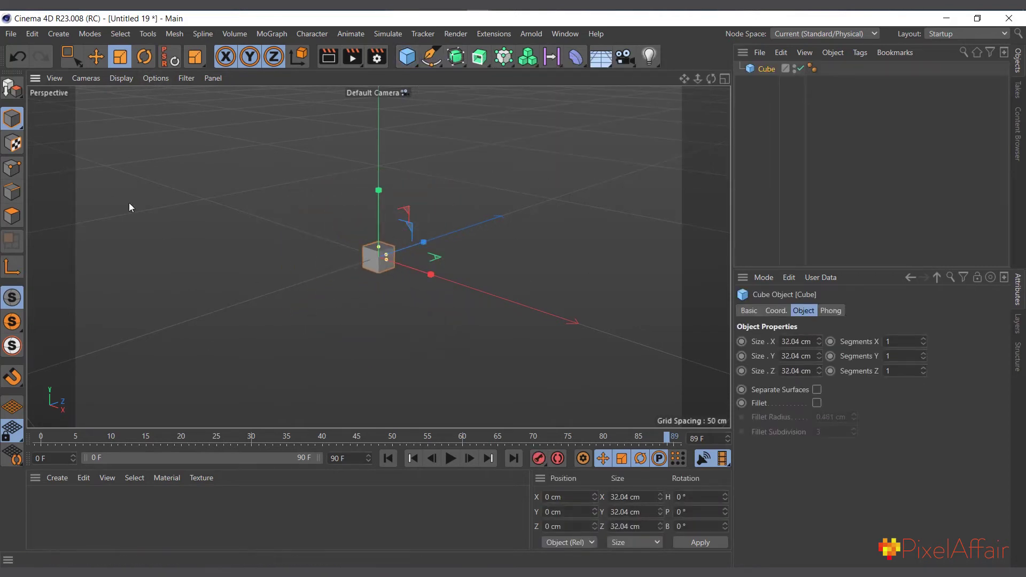
Add an Array generator and make the cube its child.
left_click(51, 33)
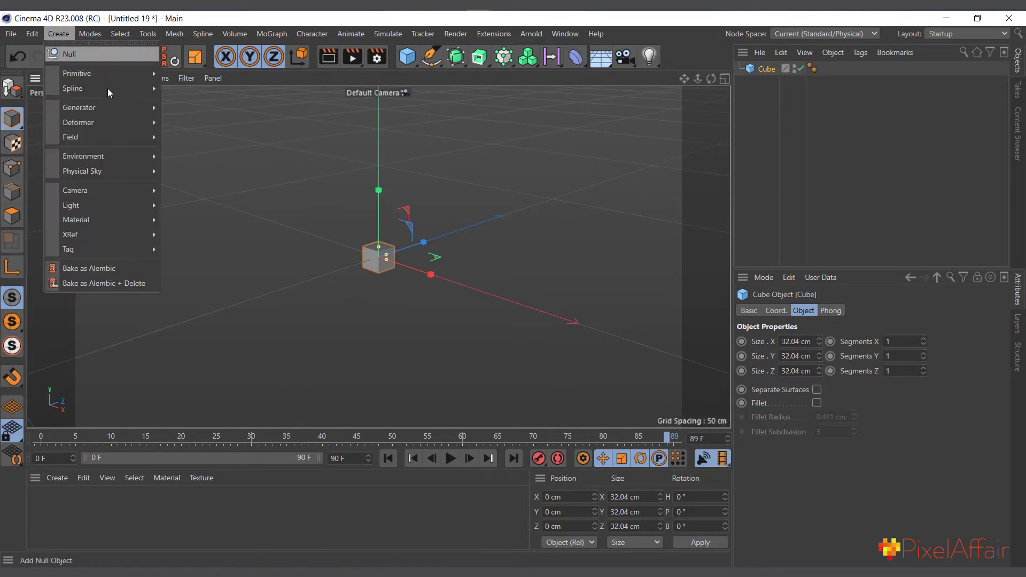
mouse_move(101, 111)
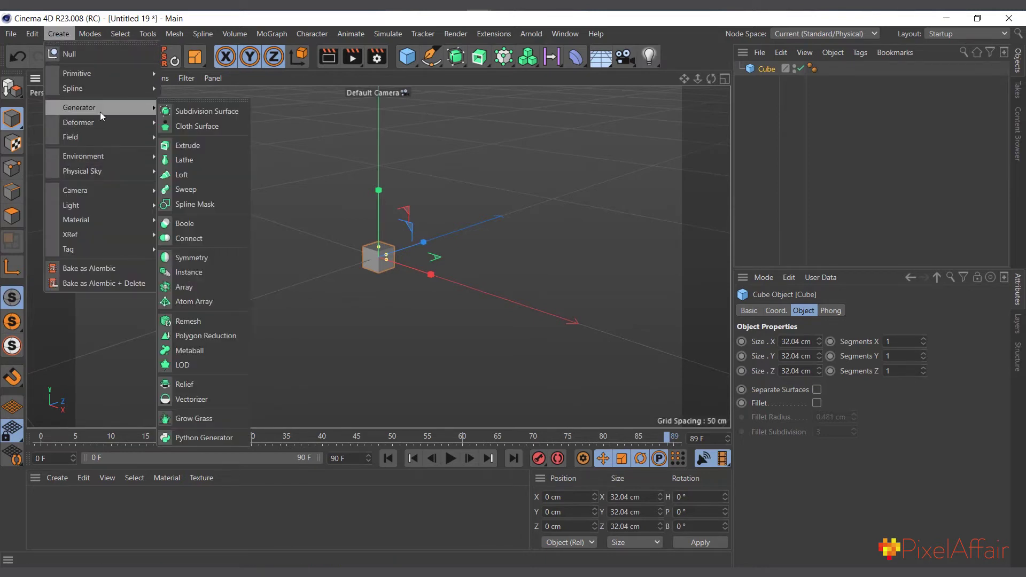
left_click(184, 288)
left_click_drag(766, 83, 773, 70)
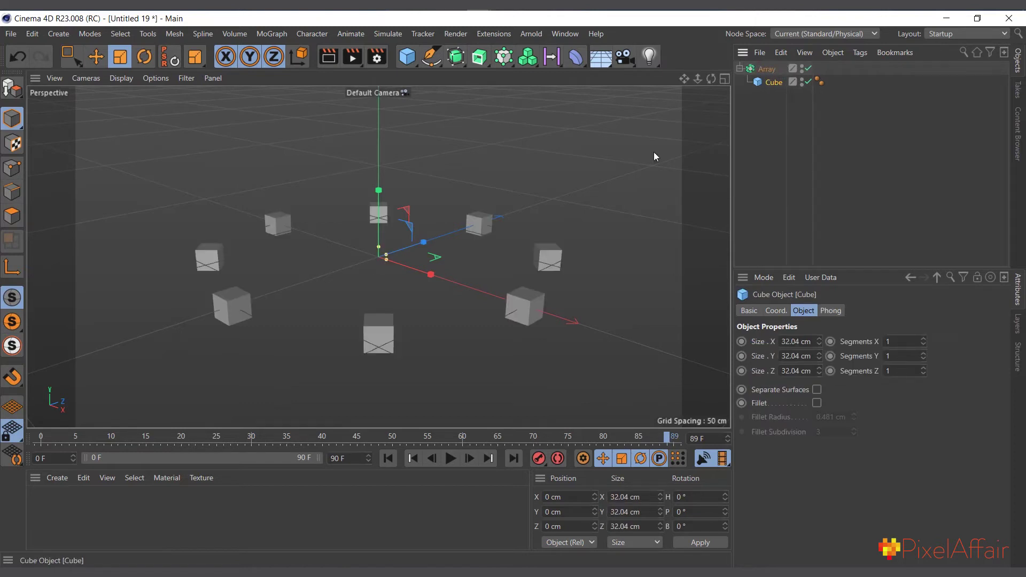
scroll(316, 348, "up", 1)
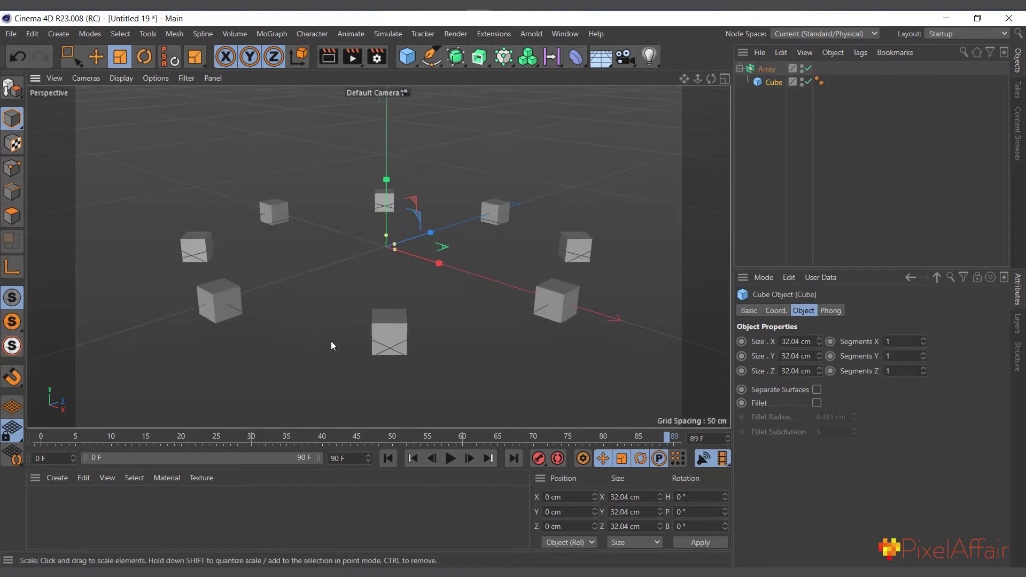
Set the Array's Copies to 37, Amplitude to 101 cm and Array Frequency to 3.
left_click(768, 68)
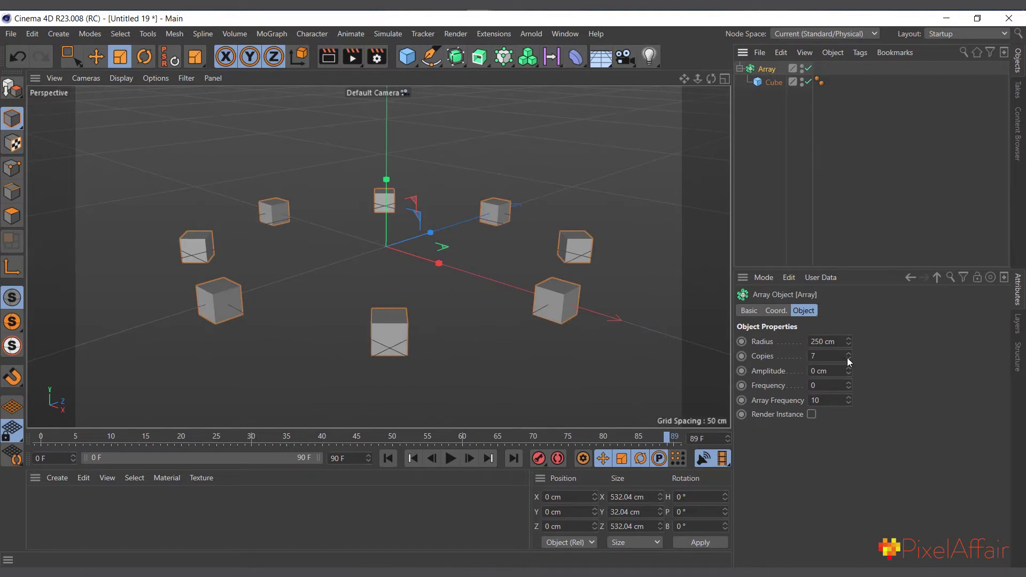
left_click_drag(848, 356, 849, 388)
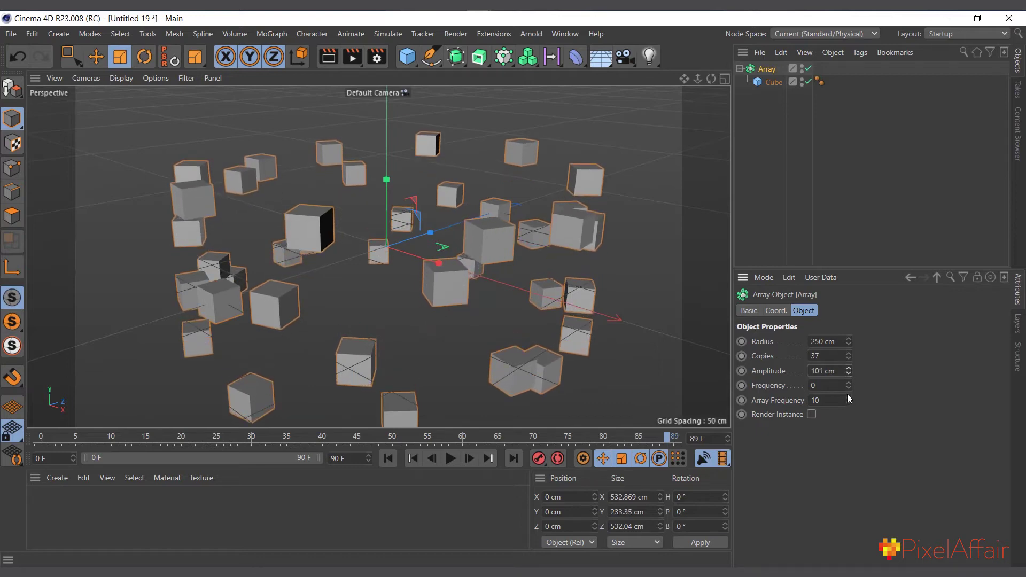
left_click_drag(849, 400, 849, 420)
left_click(829, 398)
type("3")
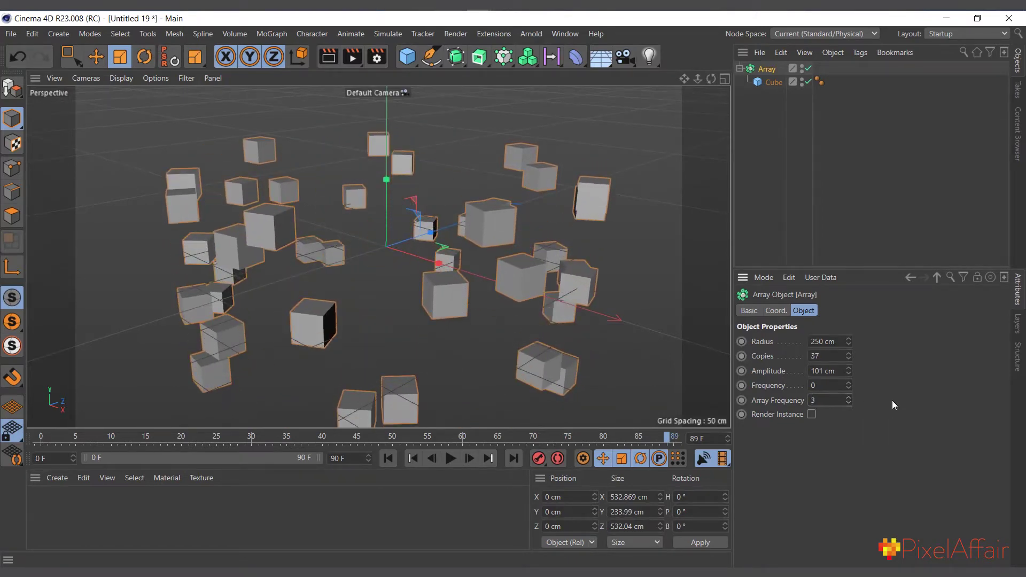
key("Return")
Increase the Array's Copies to 106 and set its Frequency to 1.11.
left_click_drag(848, 355, 848, 326)
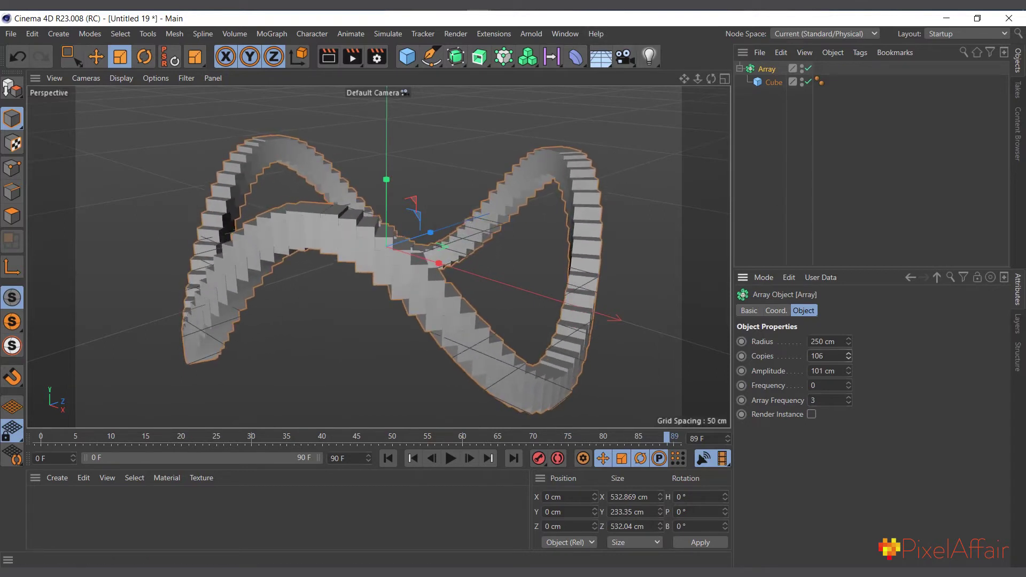
left_click_drag(849, 386, 849, 345)
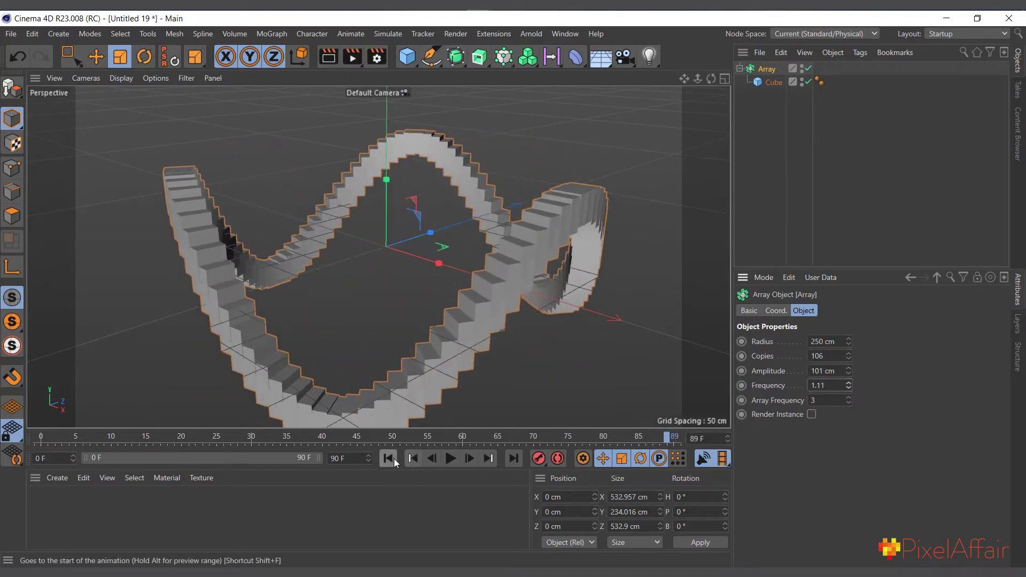
Play the animation from the first frame to examine the Array's wave motion, and stop playback.
left_click(388, 458)
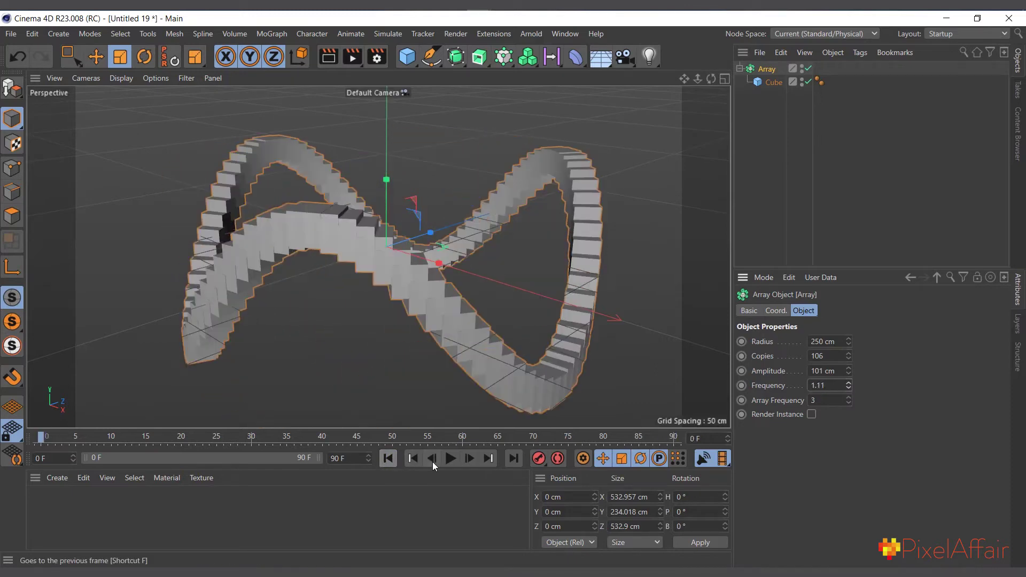
left_click(451, 459)
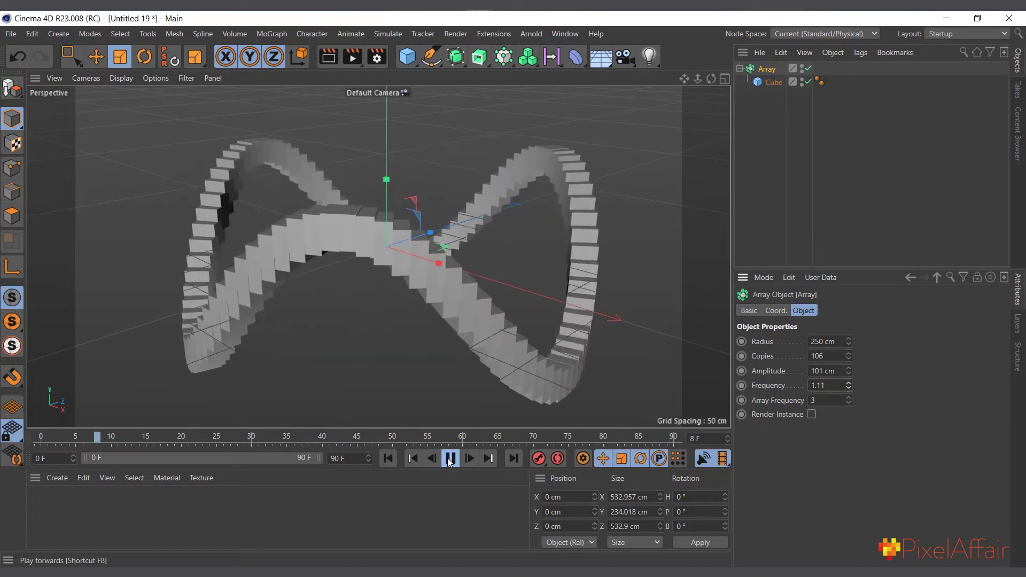
left_click(450, 459)
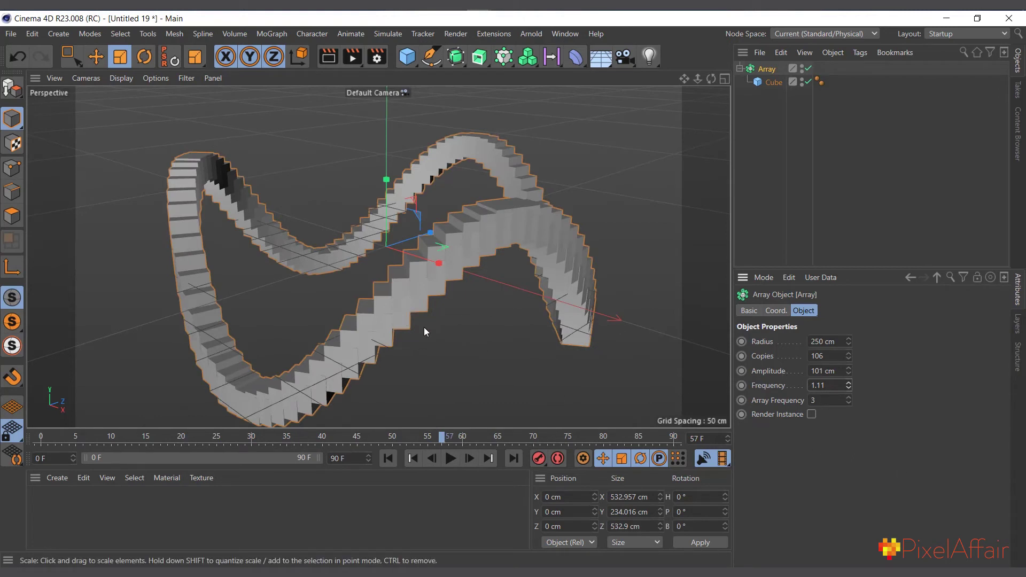
Start another new scene and add a default 200 cm cube.
key("ctrl+n")
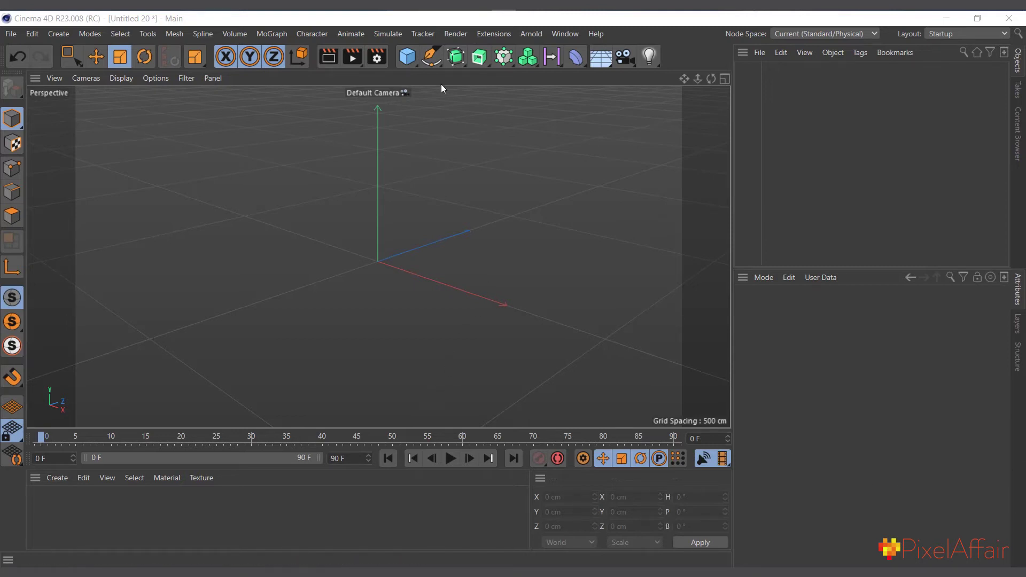
left_click(408, 56)
left_click(510, 80)
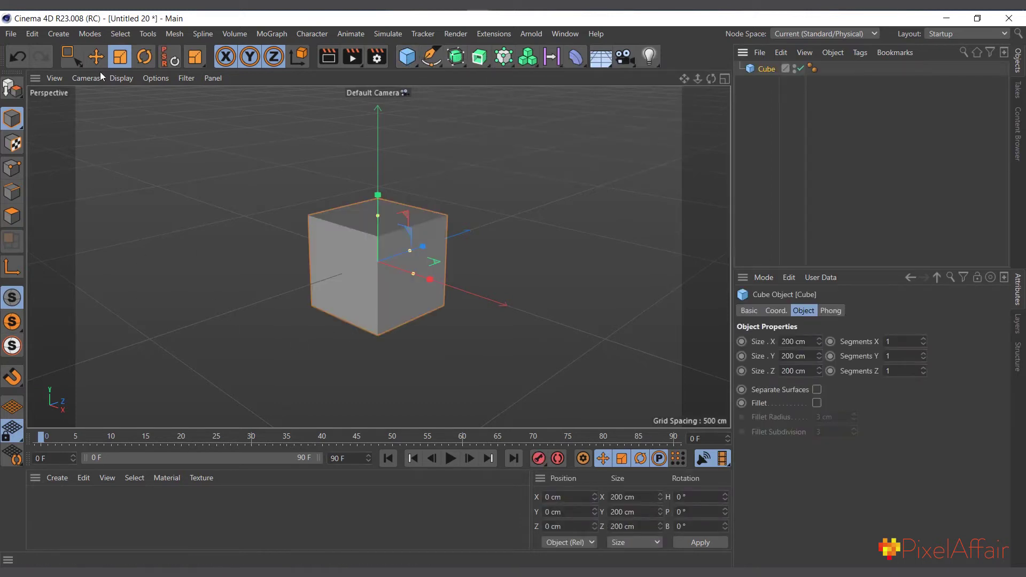
Add an Atom Array generator, make the cube its child, and select the Atom Array.
left_click(58, 33)
mouse_move(94, 110)
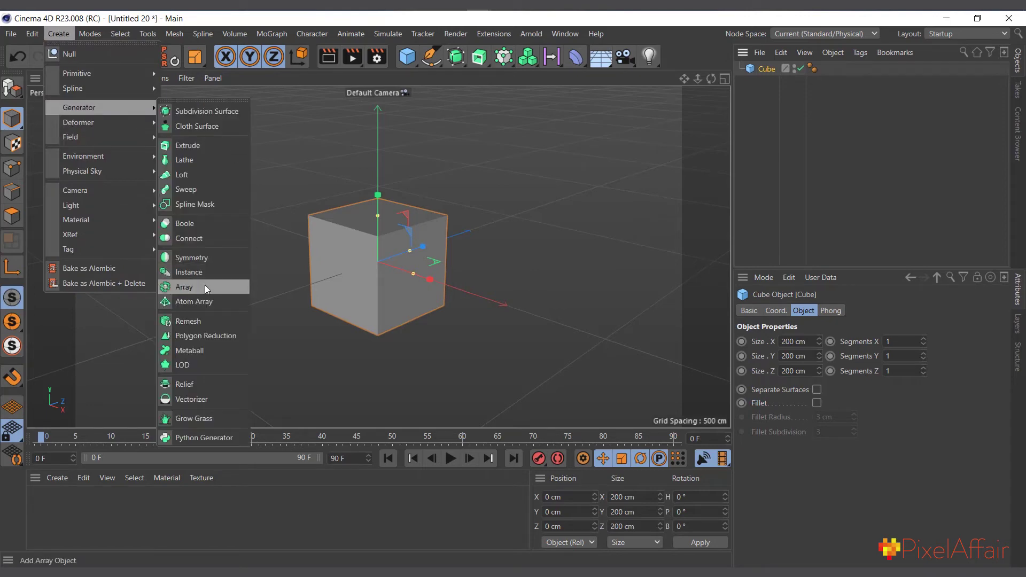
left_click(201, 303)
mouse_move(767, 82)
left_mouse_down()
mouse_move(793, 69)
mouse_move(777, 72)
left_mouse_up()
left_click(776, 70)
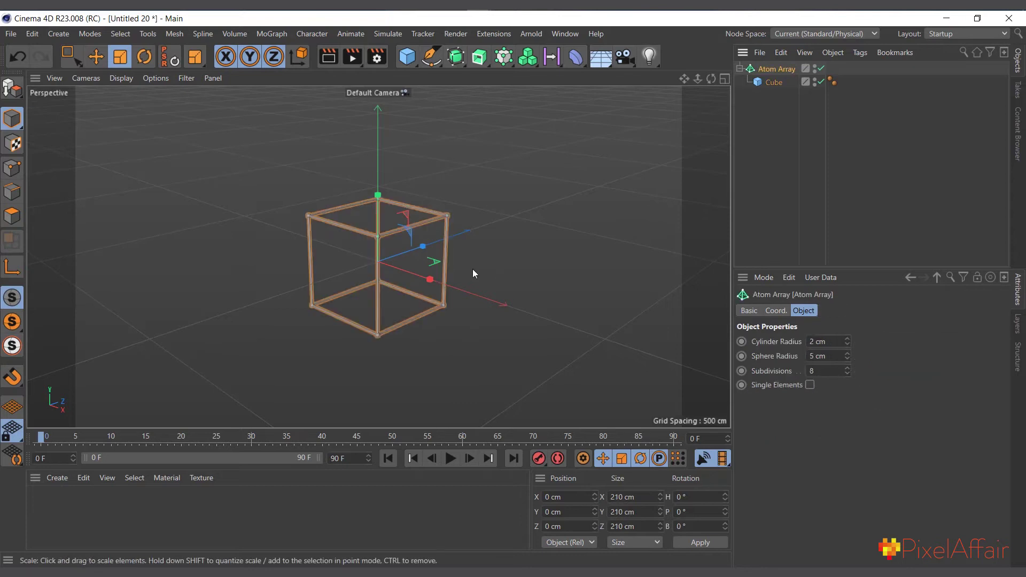
Set the Atom Array's Cylinder Radius to 5 cm and try different Subdivisions values, such as 3.
scroll(391, 246, "up", 10)
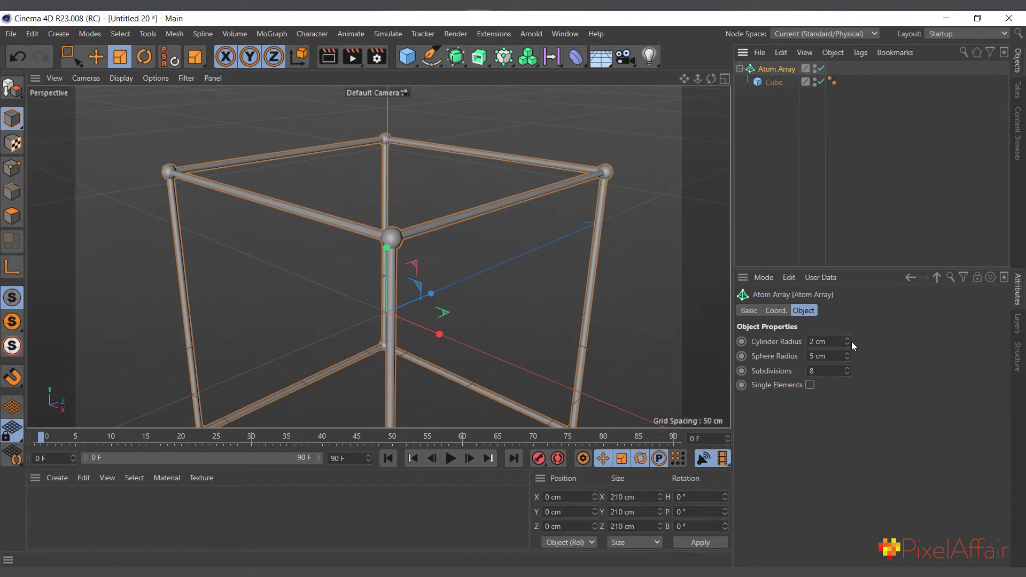
left_click_drag(848, 341, 848, 292)
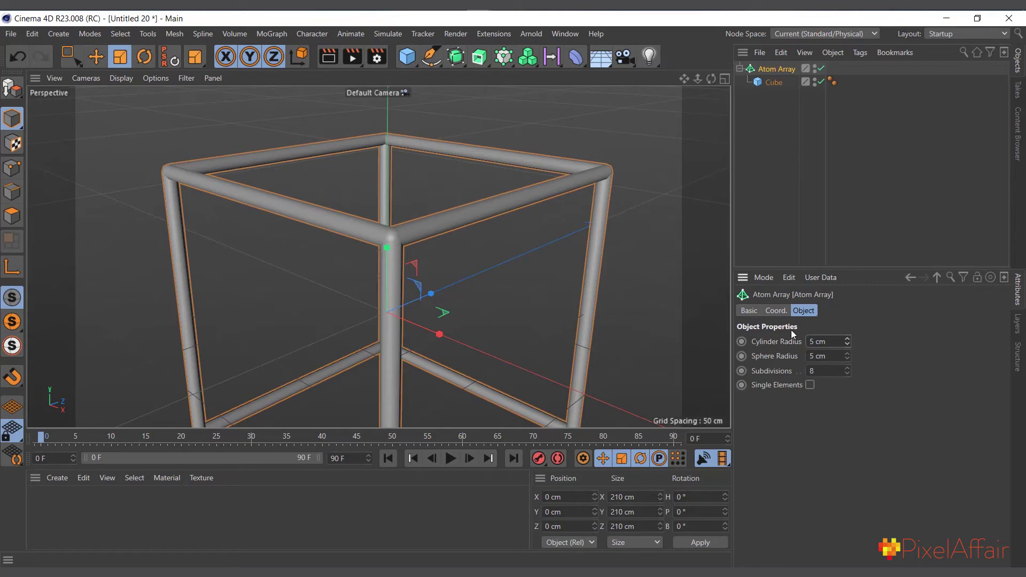
scroll(508, 257, "up", 1)
scroll(380, 264, "up", 5)
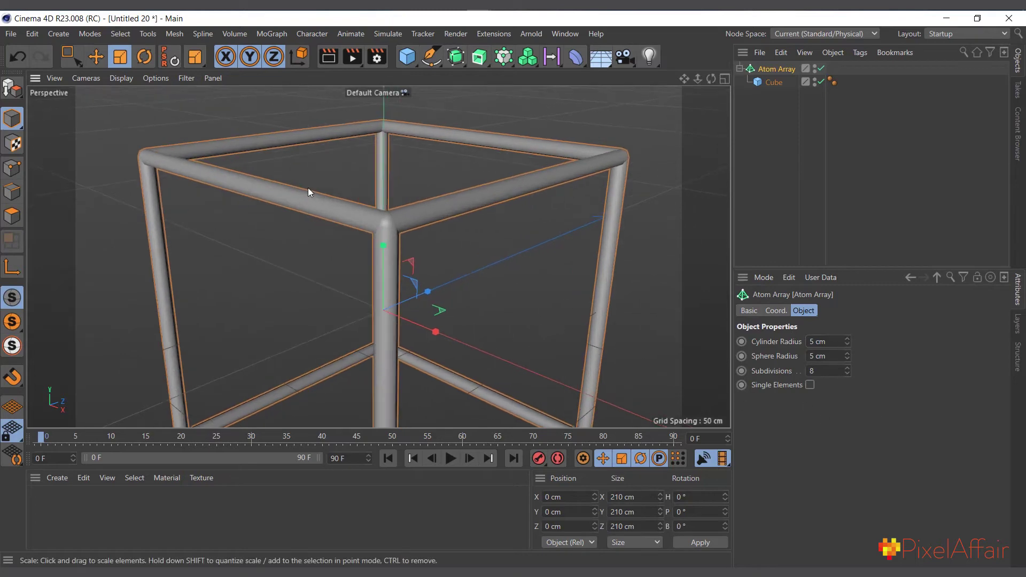
left_click(847, 370)
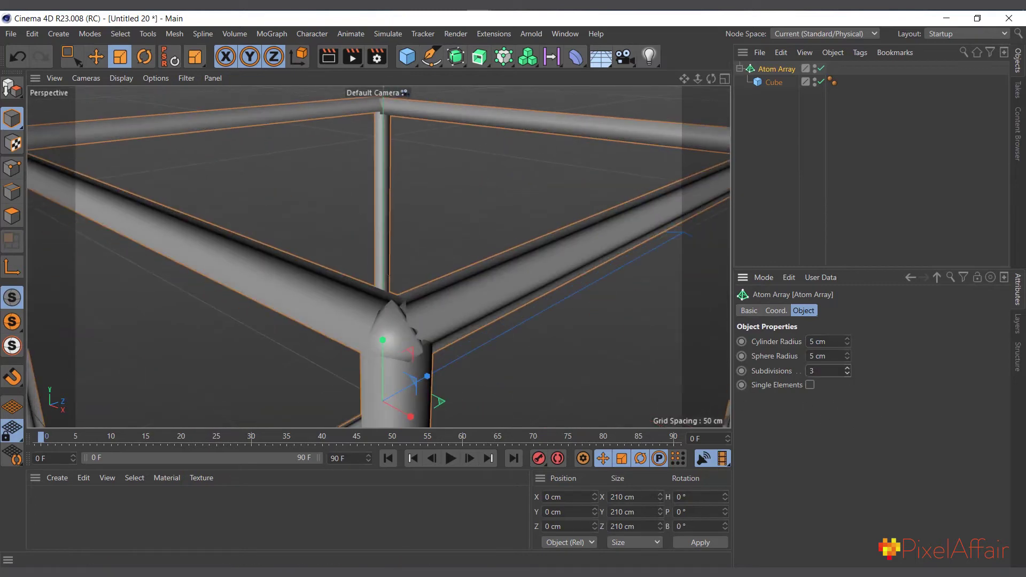
Set the cube's segments to 5 in X, 8 in Y and 5 in Z.
left_click(774, 83)
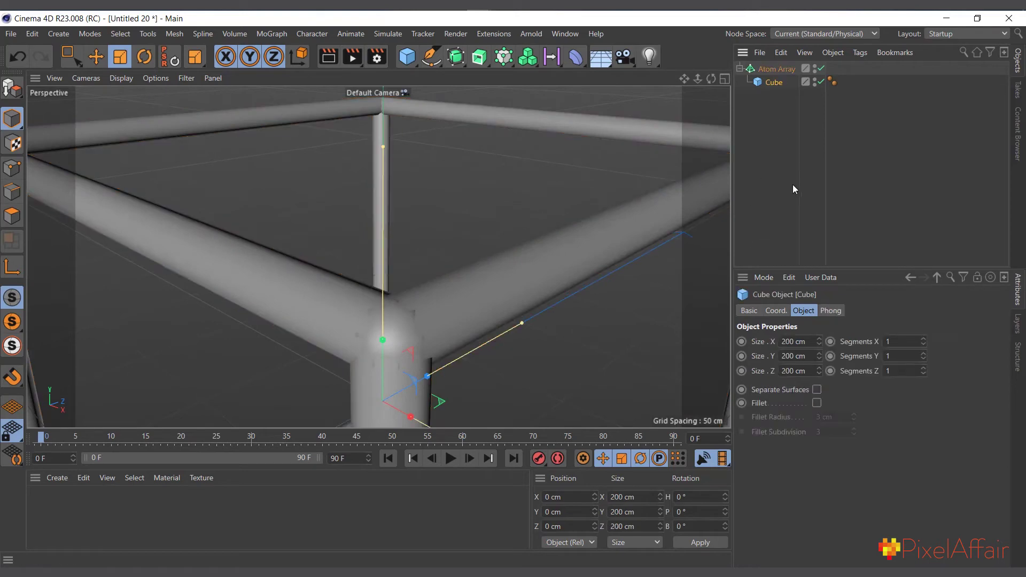
scroll(451, 281, "down", 6)
left_click_drag(925, 353, 924, 355)
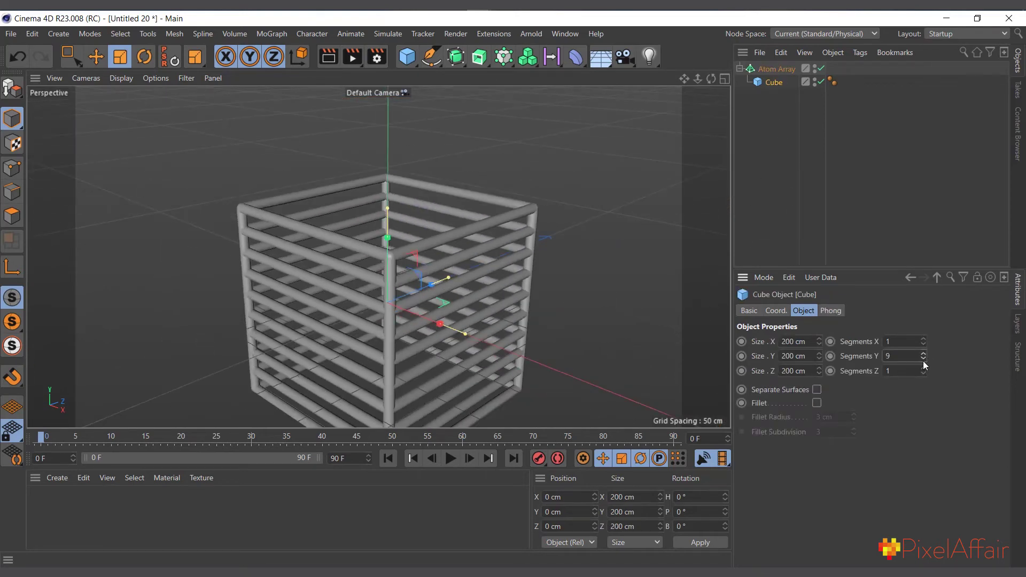
left_click(923, 358)
left_click(923, 368)
left_click(923, 368)
left_click(924, 368)
left_click(923, 369)
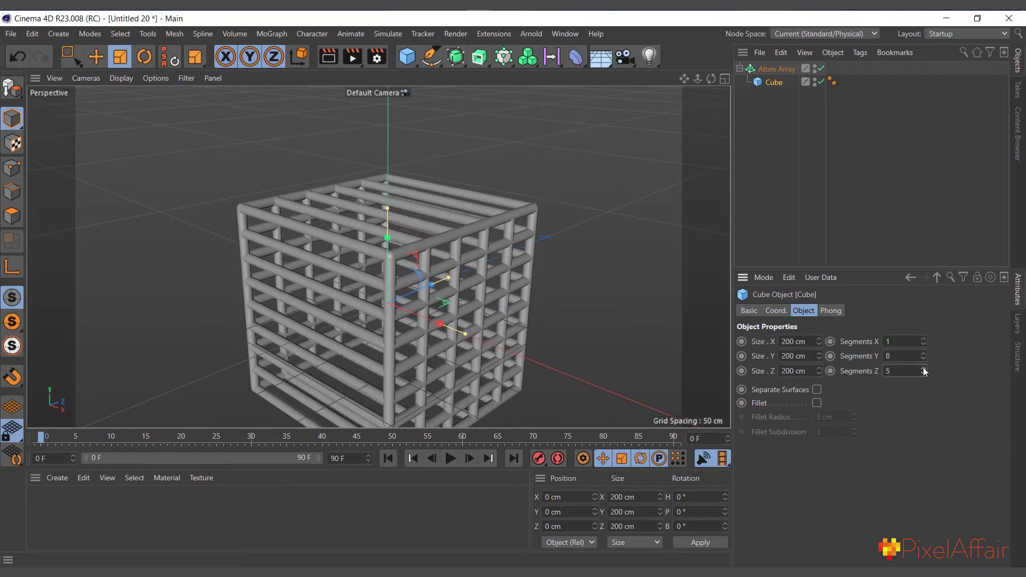
left_click(923, 339)
left_click(923, 339)
left_click(924, 339)
left_click(923, 339)
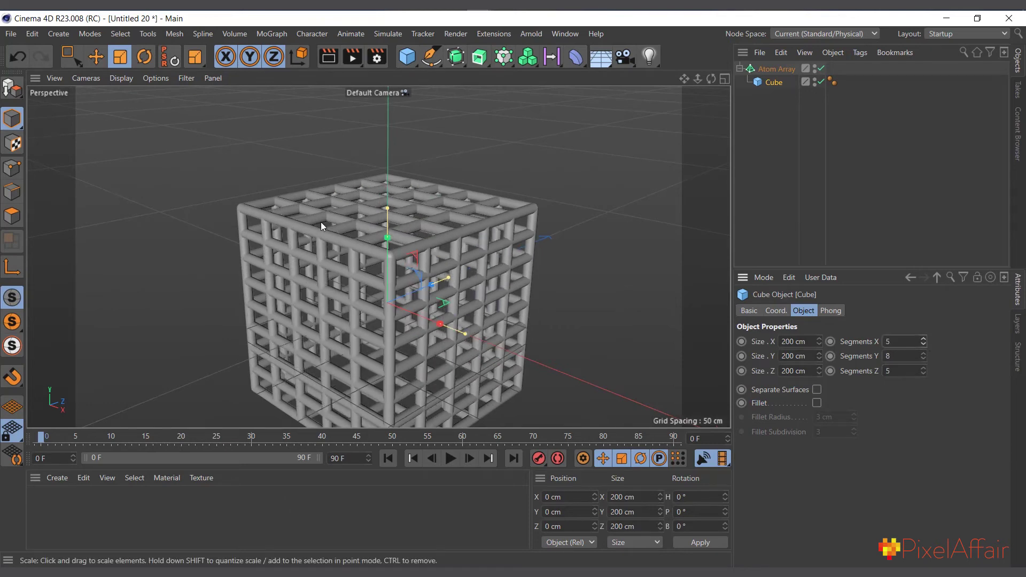
Add a Landscape object to the scene alongside the Atom Array.
scroll(309, 213, "down", 5)
scroll(355, 252, "up", 2)
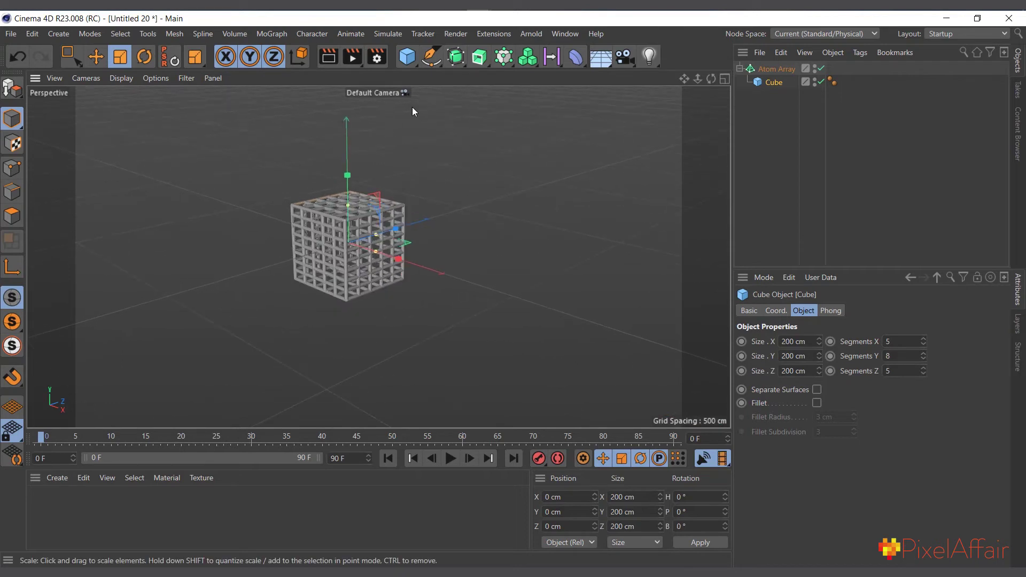
left_click(406, 61)
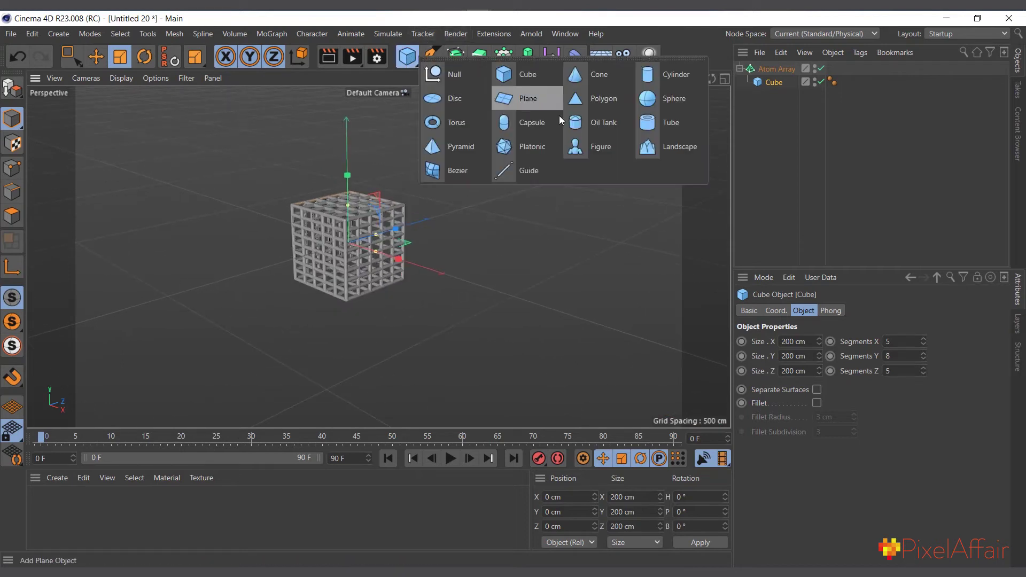
left_click(663, 147)
scroll(389, 327, "up", 3)
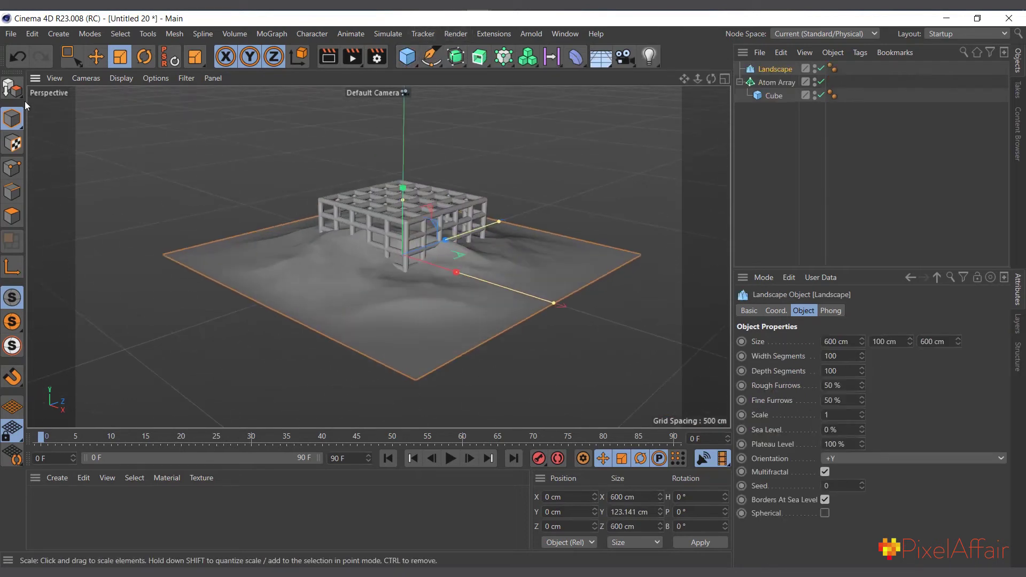
Scale the landscape to about 1070 × 178 × 1070 cm and set its segments to 5 in width and 51 in depth.
left_click_drag(223, 200, 698, 152)
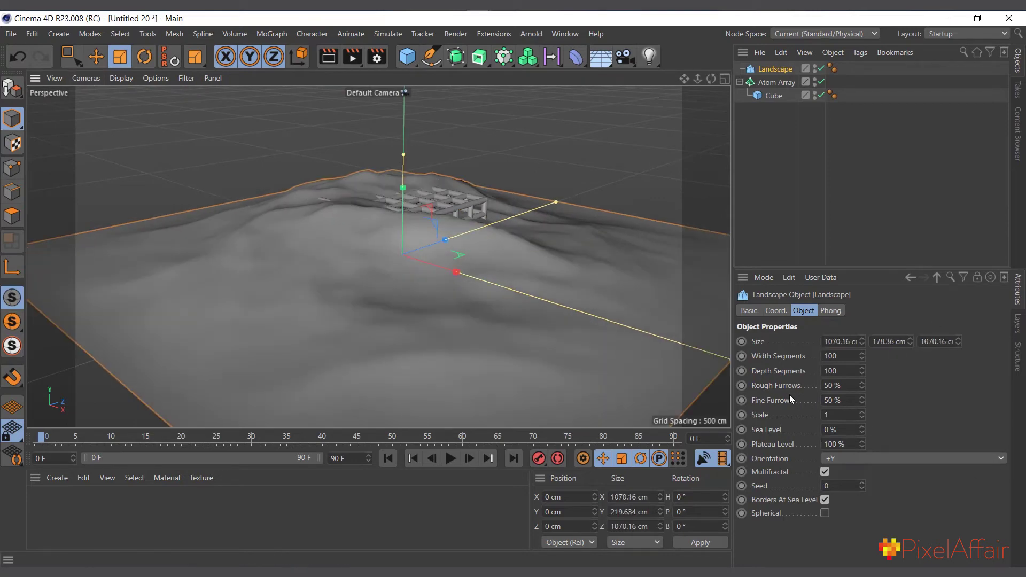
mouse_move(861, 373)
left_mouse_down()
mouse_move(864, 390)
mouse_move(865, 359)
left_mouse_up()
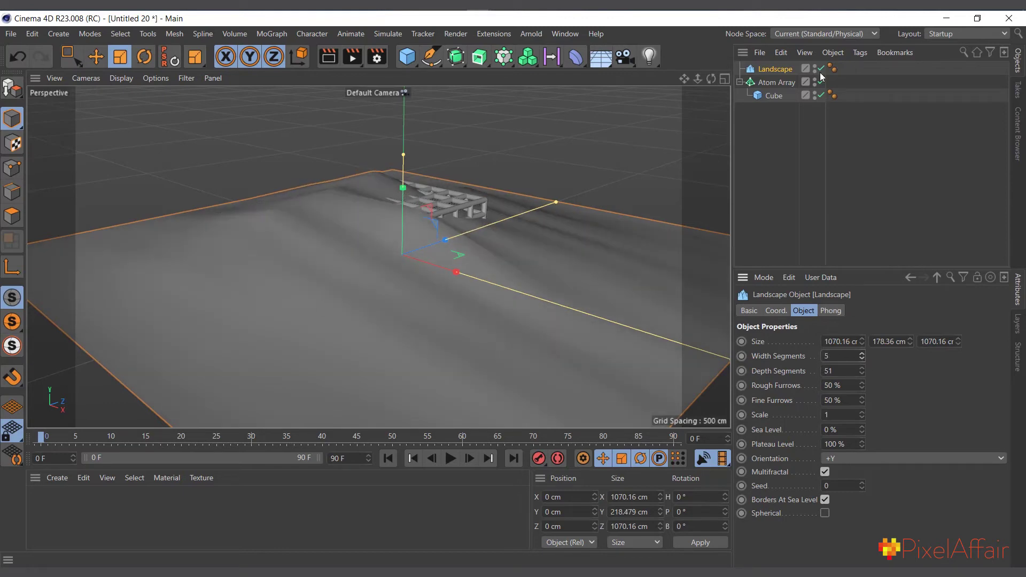
Replace the cube under the Atom Array with the landscape and adjust the landscape's segment counts.
left_click(759, 96)
key("Delete")
left_click_drag(781, 67, 790, 79)
scroll(364, 303, "up", 1)
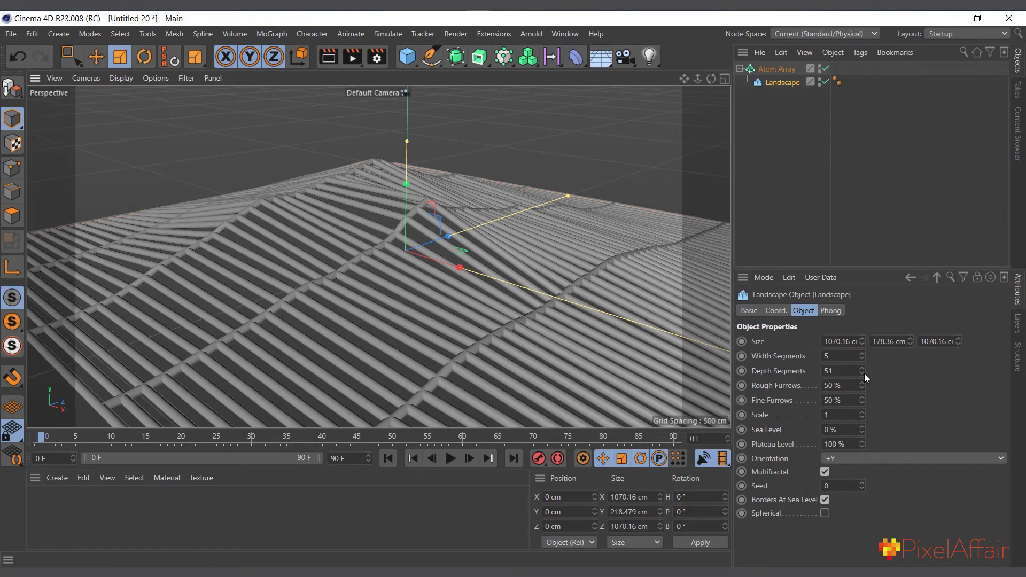
left_click_drag(862, 371, 861, 341)
scroll(414, 222, "down", 5)
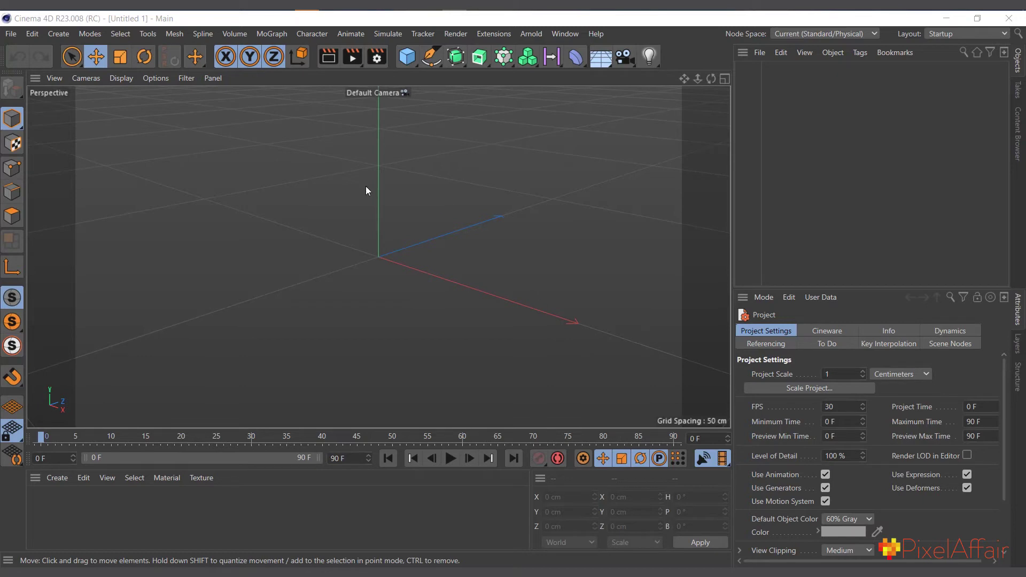
Add a Metaball generator and a Circle spline, and make the circle a child of the Metaball.
left_click(59, 34)
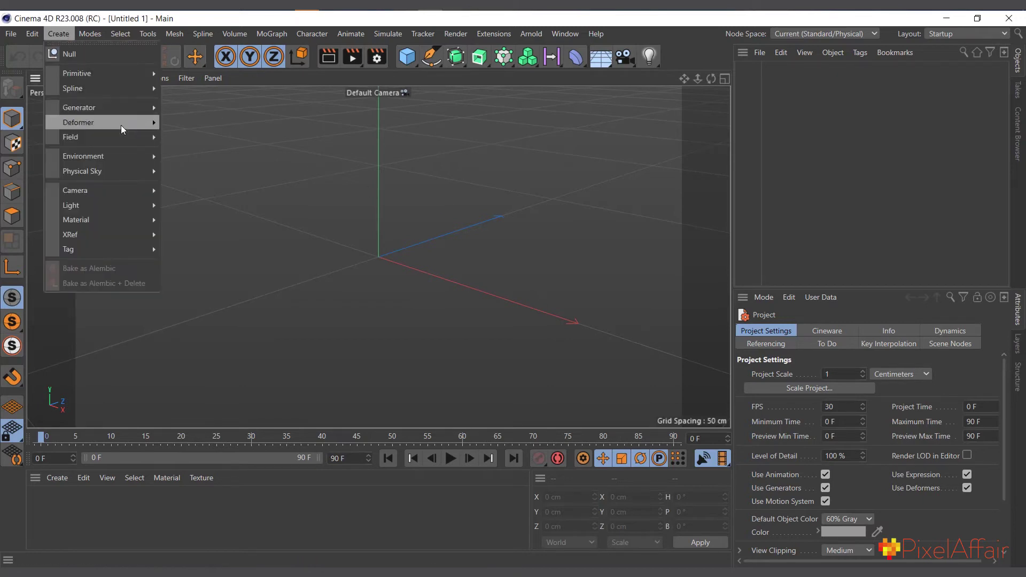
mouse_move(124, 110)
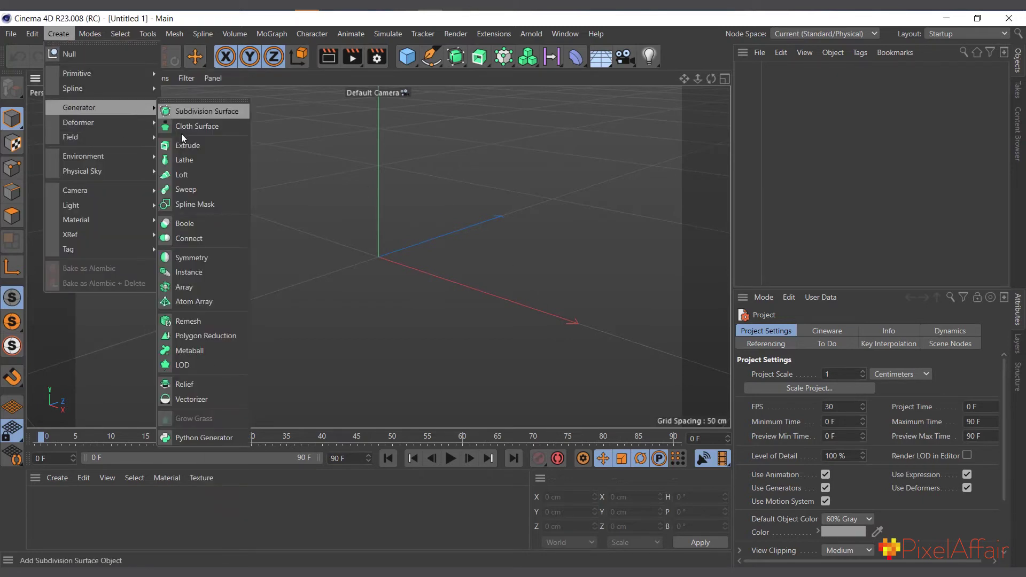
left_click(190, 351)
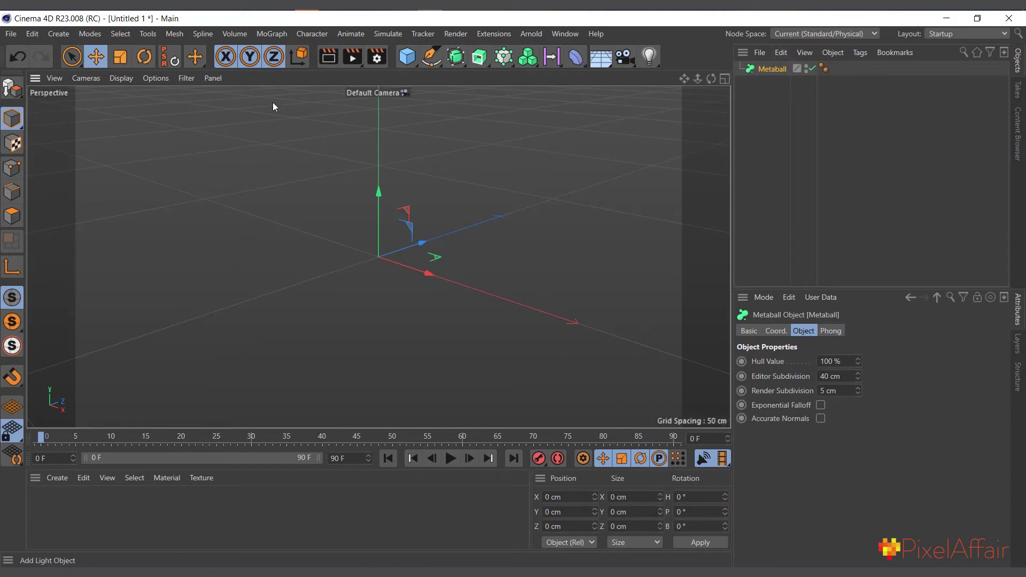
left_click(435, 59)
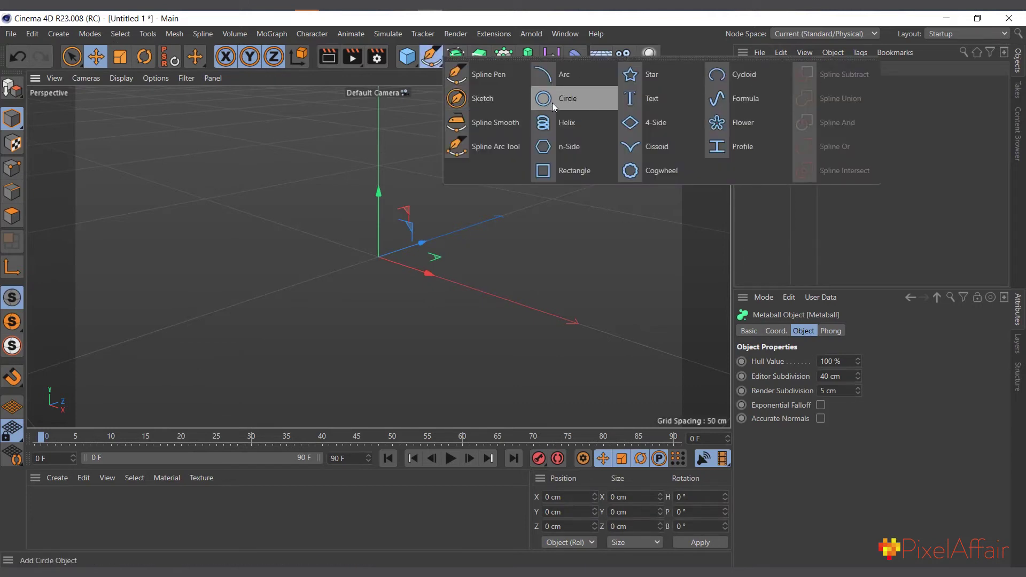
left_click(553, 101)
left_click_drag(770, 68, 774, 83)
scroll(417, 209, "down", 3)
scroll(396, 150, "up", 5)
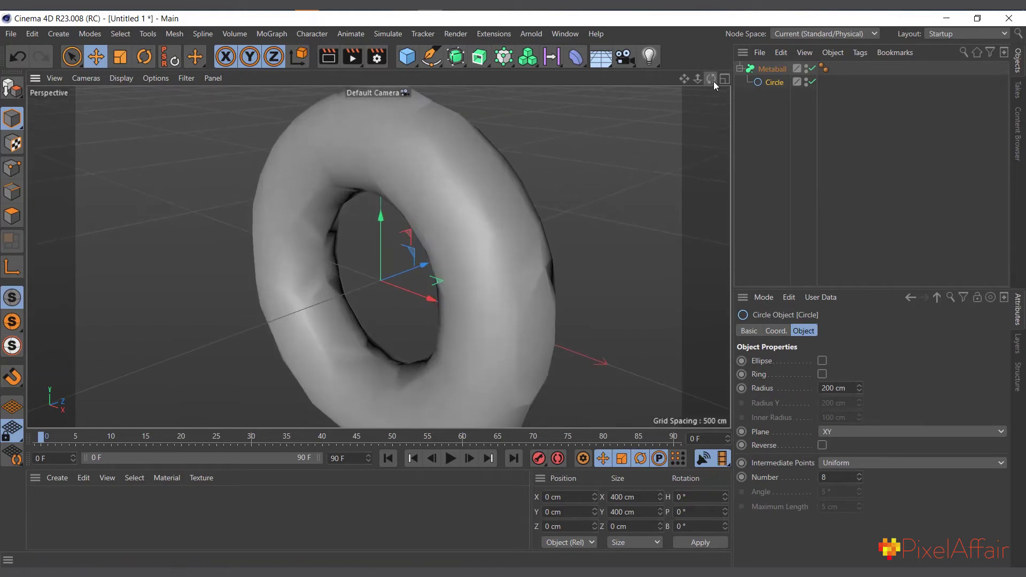
Set the Metaball's Editor Subdivision to 5 cm and its Hull Value to 173 %.
left_click_drag(697, 79, 727, 78)
left_click(761, 68)
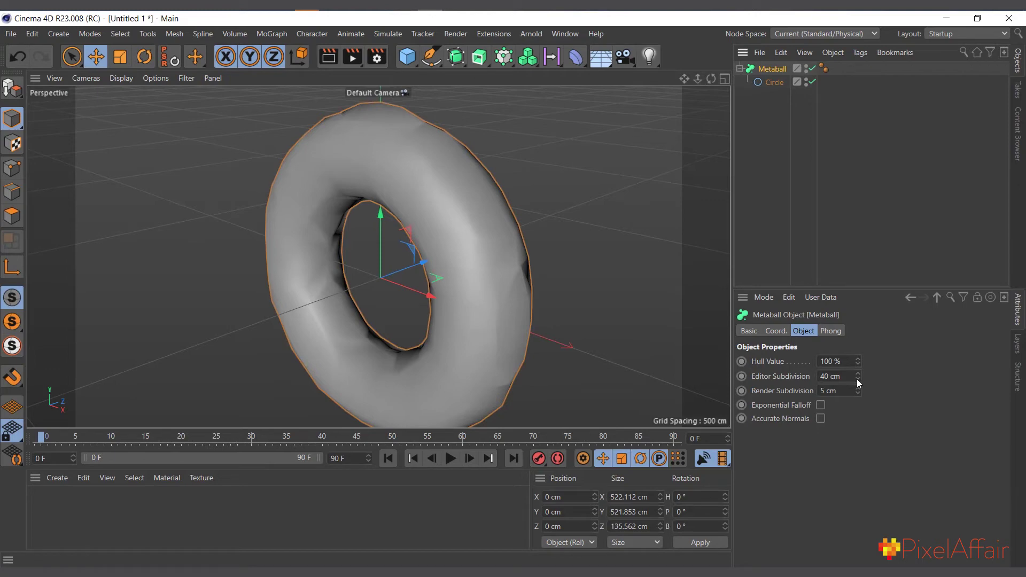
left_click_drag(857, 379, 857, 393)
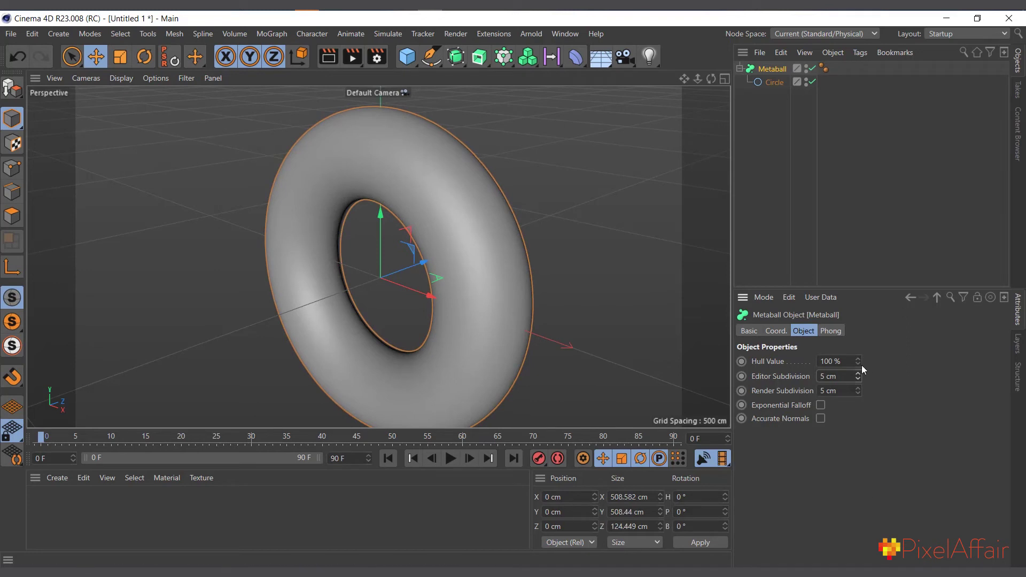
left_click_drag(859, 364, 858, 354)
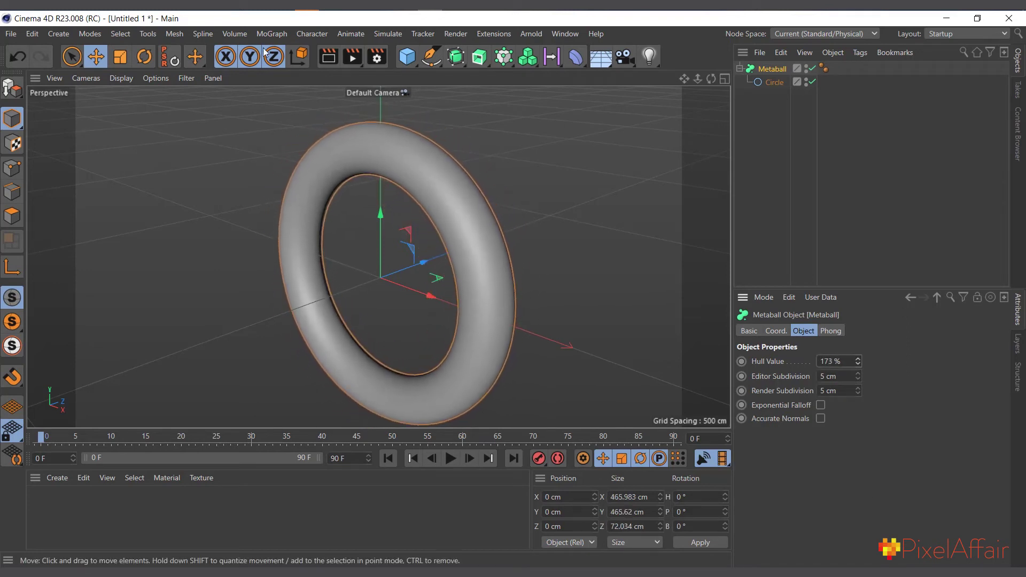
Add a cube, delete the circle, and make the cube the Metaball's child.
left_click_drag(712, 79, 649, 103)
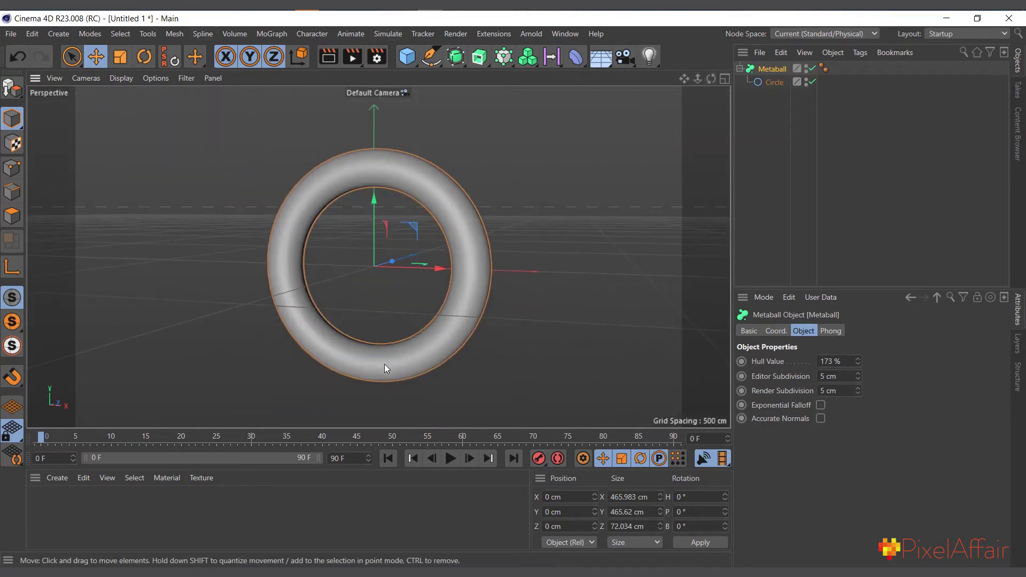
left_click_drag(384, 364, 399, 364, "alt")
key("ctrl+shift+z")
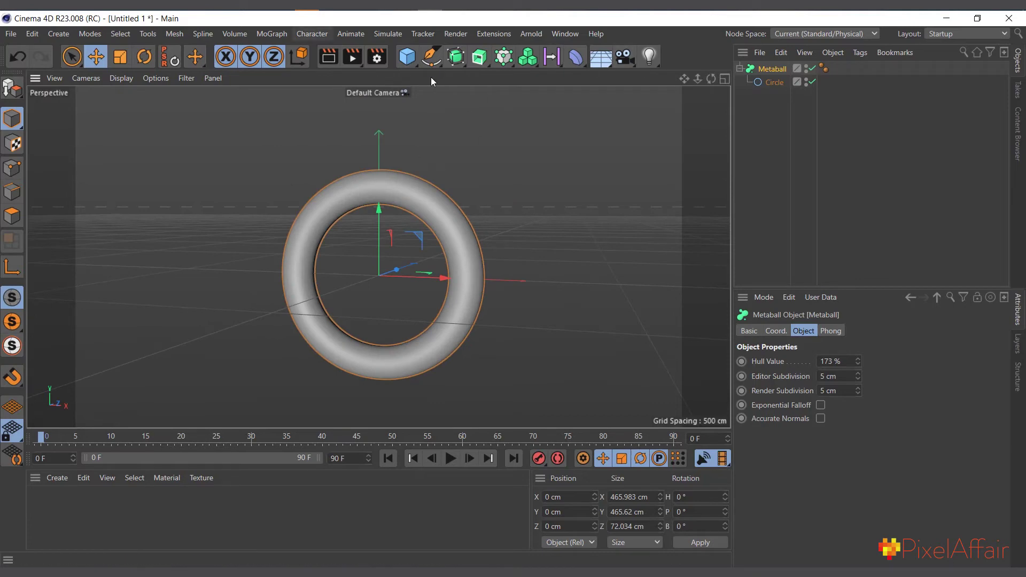
left_click(406, 60)
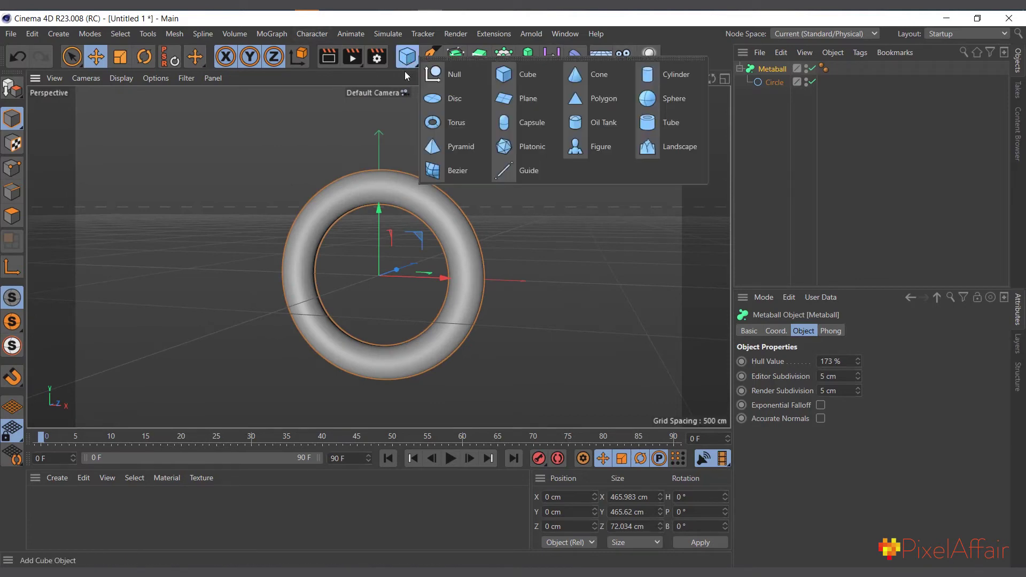
left_click(515, 78)
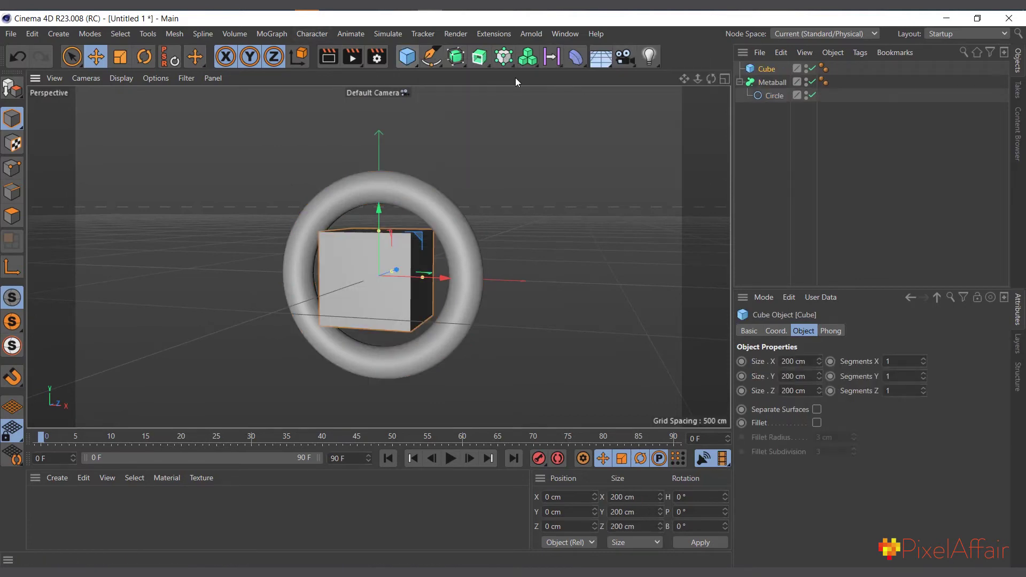
left_click(774, 95)
key("Delete")
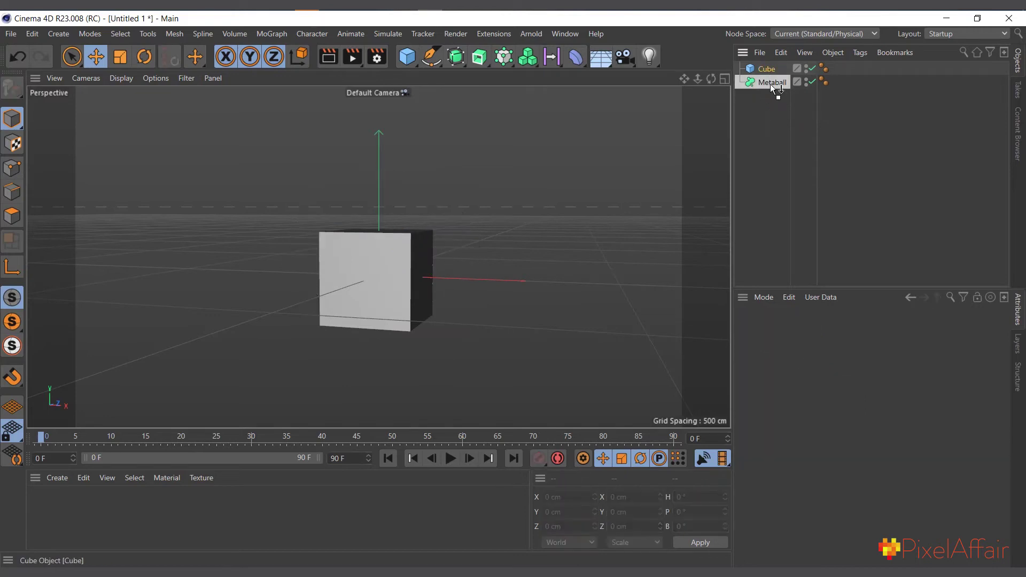
left_click_drag(771, 85, 768, 84)
Set the cube's segments to 2 in X, 8 in Y and 6 in Z.
scroll(404, 245, "up", 5)
left_click_drag(433, 226, 482, 228, "alt")
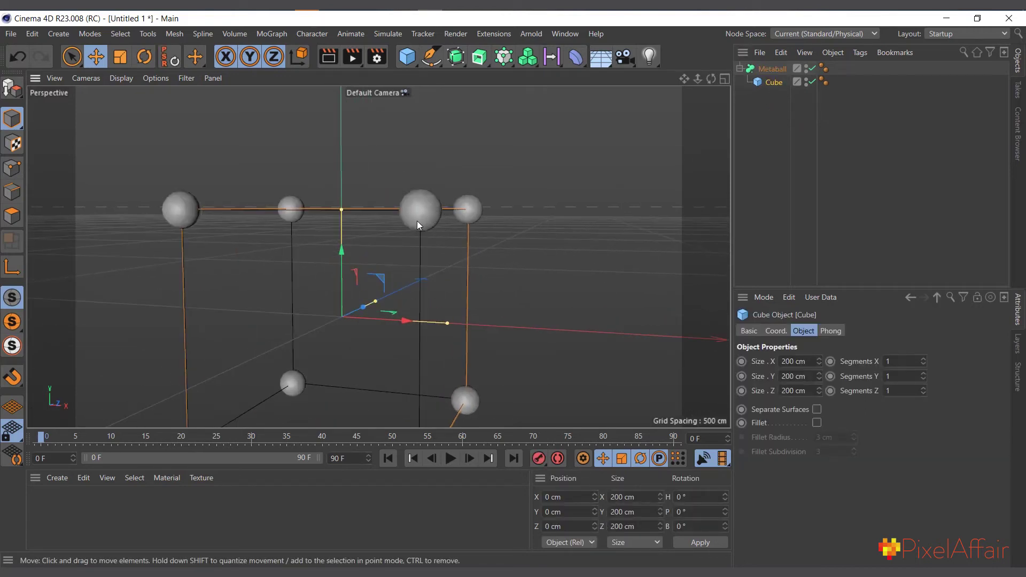
scroll(418, 220, "up", 3)
scroll(388, 216, "down", 5)
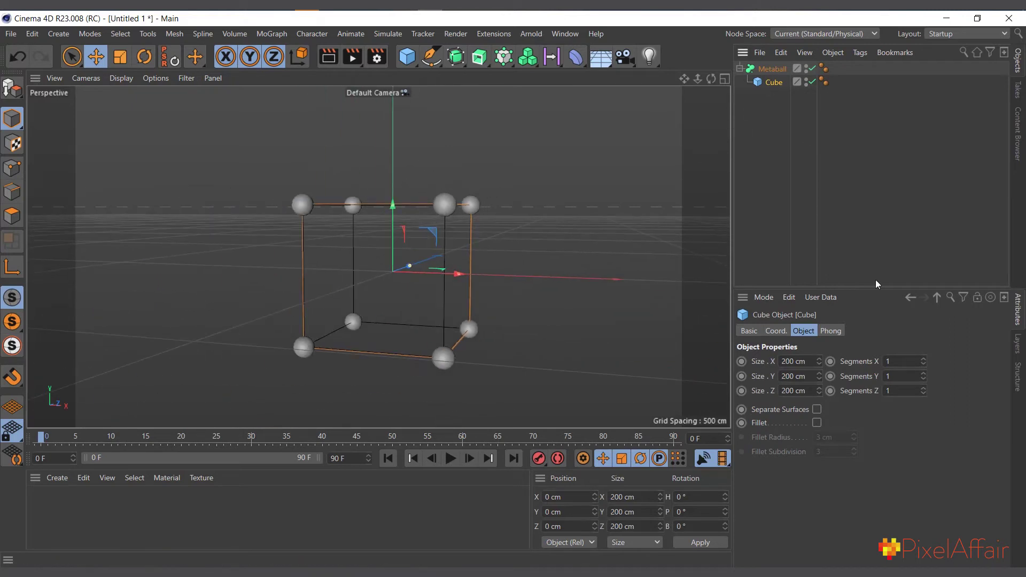
mouse_move(925, 376)
left_mouse_down()
mouse_move(923, 387)
mouse_move(924, 359)
left_mouse_up()
left_click_drag(711, 81, 324, 216)
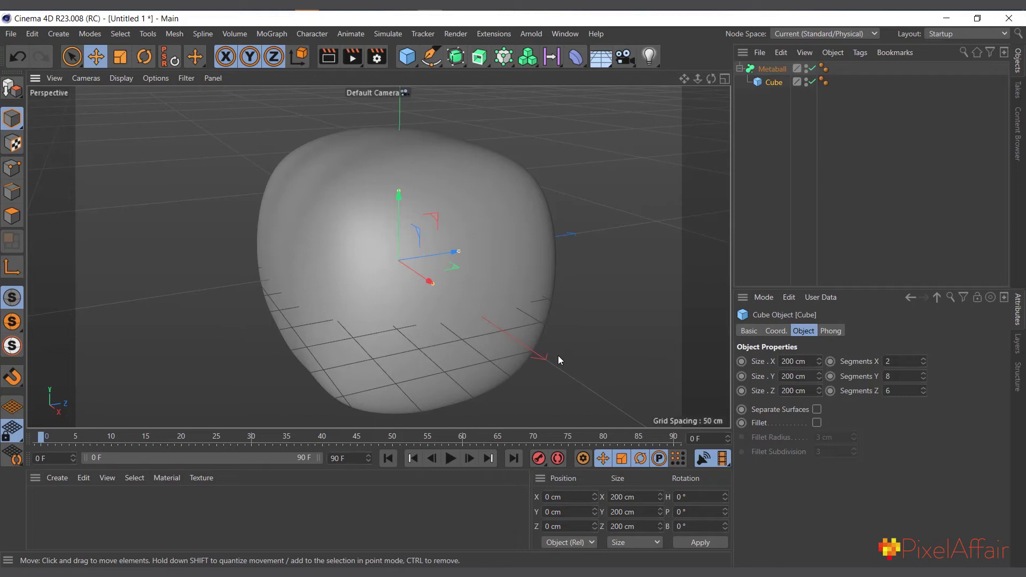
Add a Sphere primitive and make it a child of the Metaball alongside the cube.
scroll(321, 224, "down", 3)
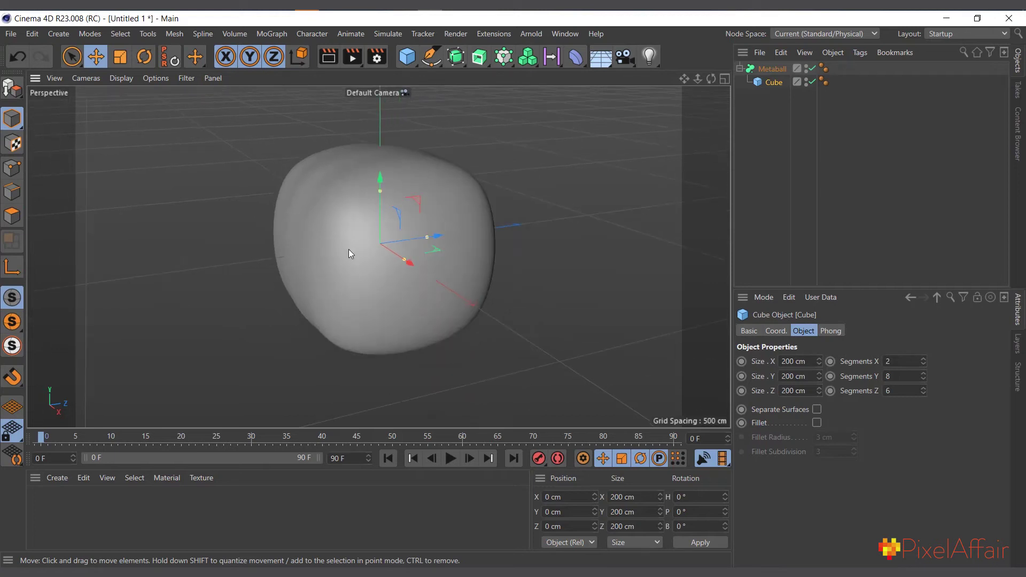
scroll(355, 259, "up", 3)
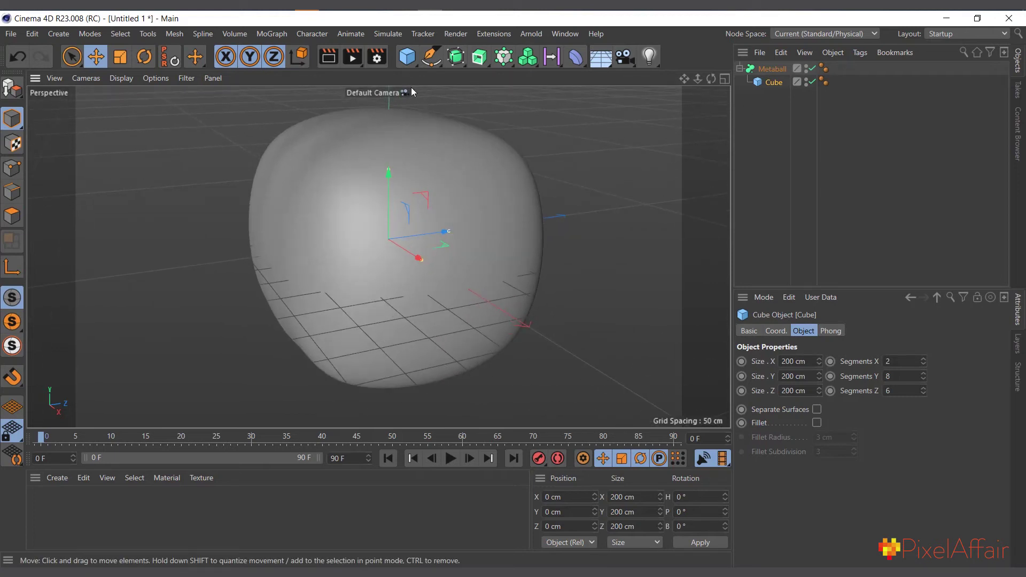
left_click(408, 56)
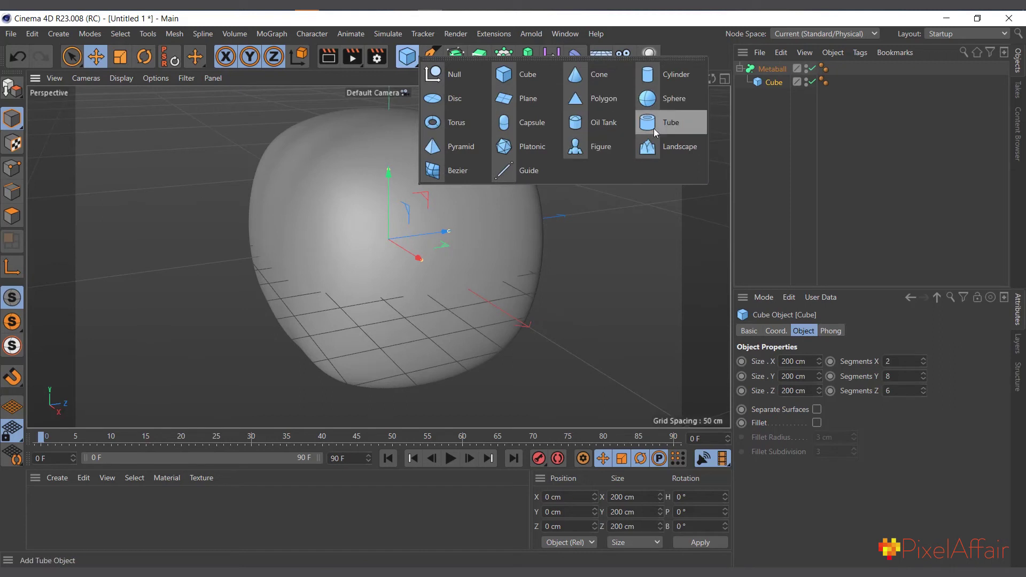
left_click(647, 97)
scroll(428, 200, "down", 3)
left_click_drag(769, 68, 775, 84)
Move the sphere away from the cube along Z to about -308 cm.
scroll(397, 237, "down", 3)
left_click_drag(470, 226, 406, 251)
scroll(387, 206, "up", 3)
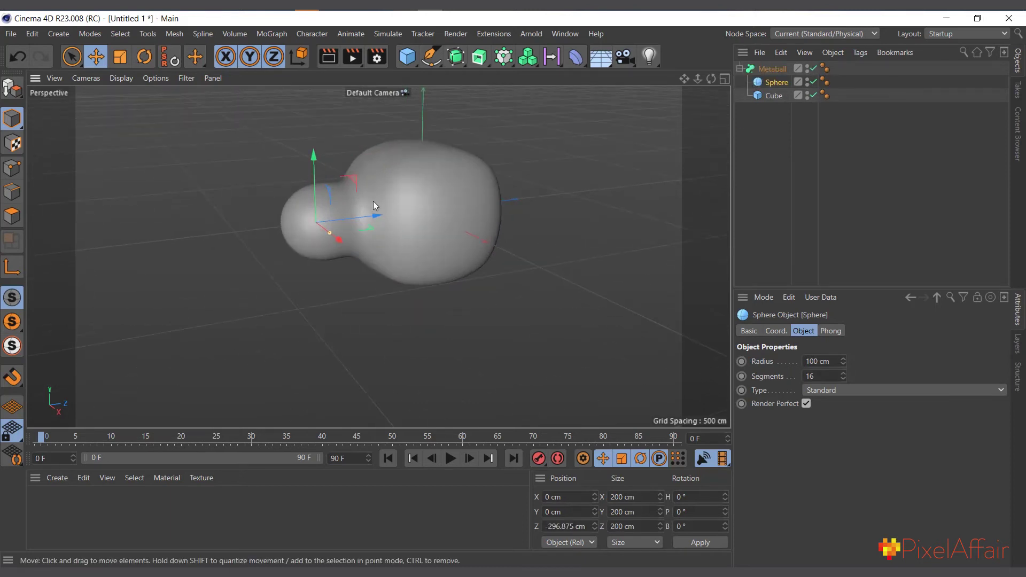
scroll(387, 209, "up", 2)
left_click_drag(350, 226, 346, 226)
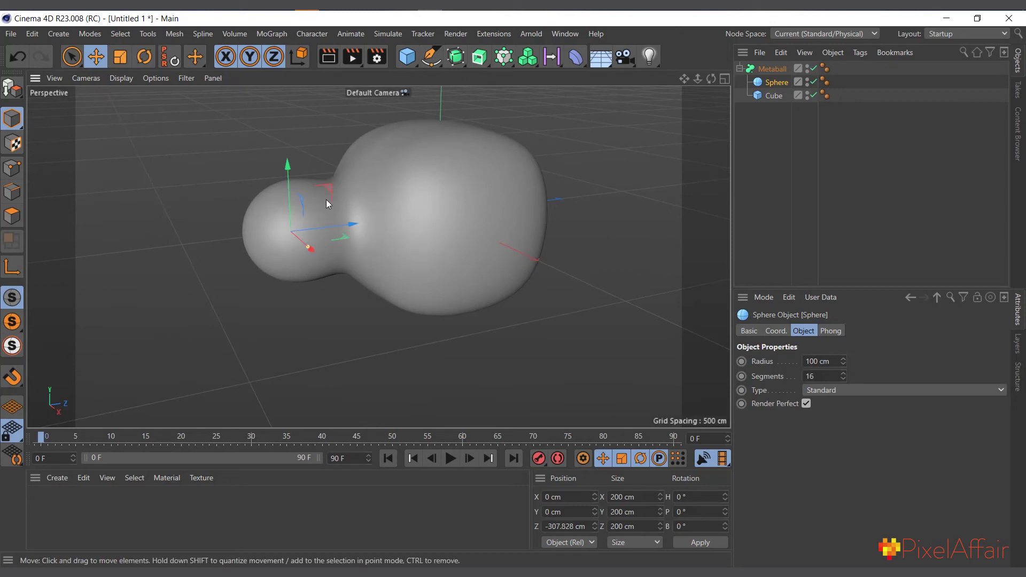
Disable the Metaball generator briefly to examine the original sphere and cube, and enable it again.
left_click(813, 69)
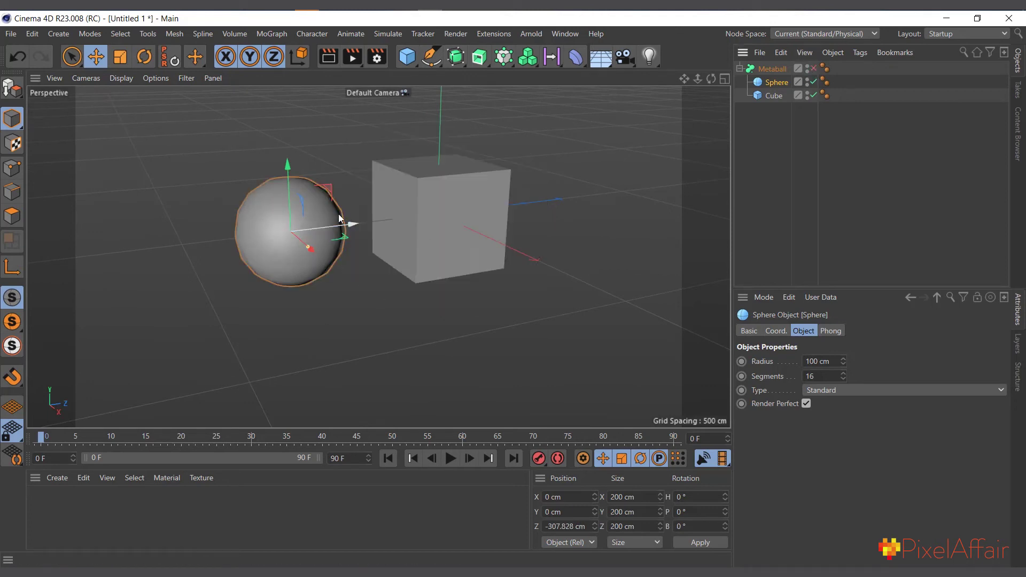
scroll(406, 215, "up", 3)
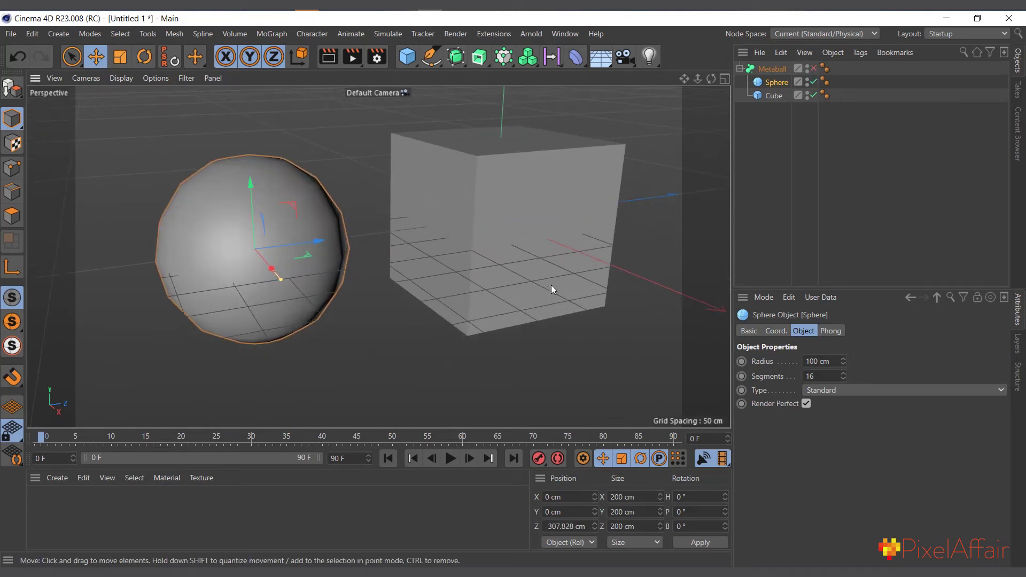
left_click(813, 69)
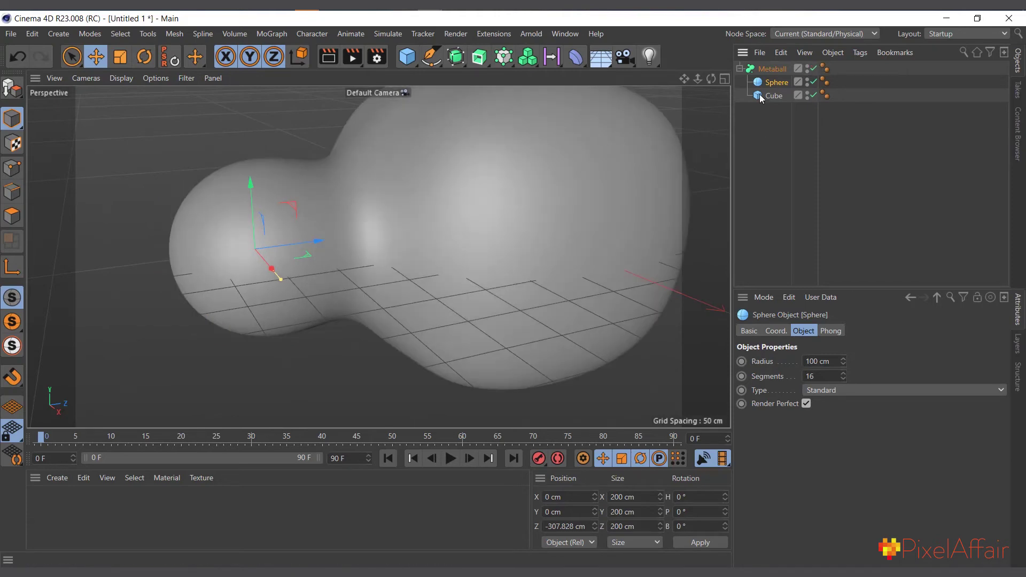
Scale the sphere uniformly to about 300 cm and move it along Z to about -338 cm.
scroll(470, 135, "down", 3)
left_click(123, 63)
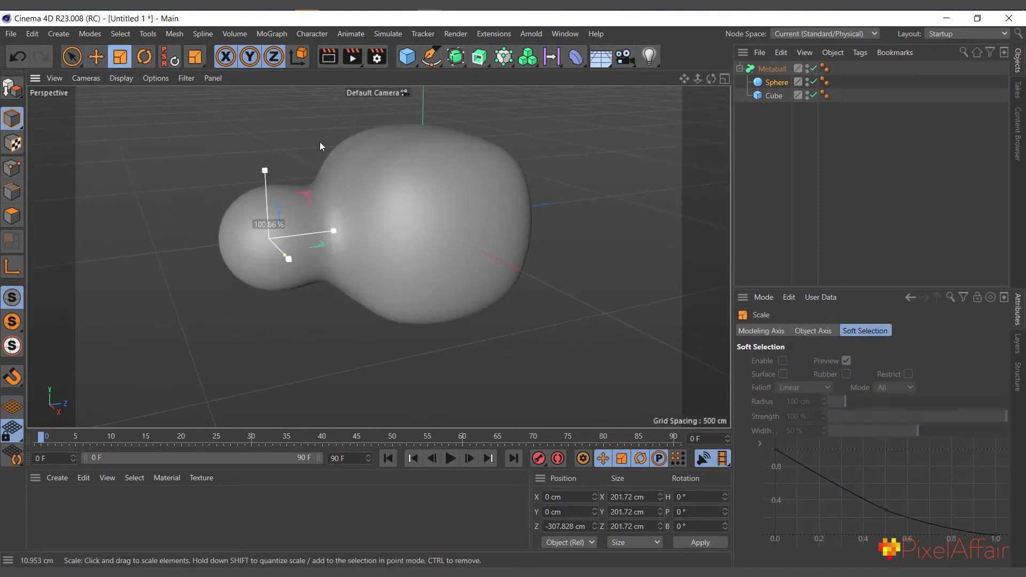
left_click_drag(312, 144, 375, 130)
left_click(96, 56)
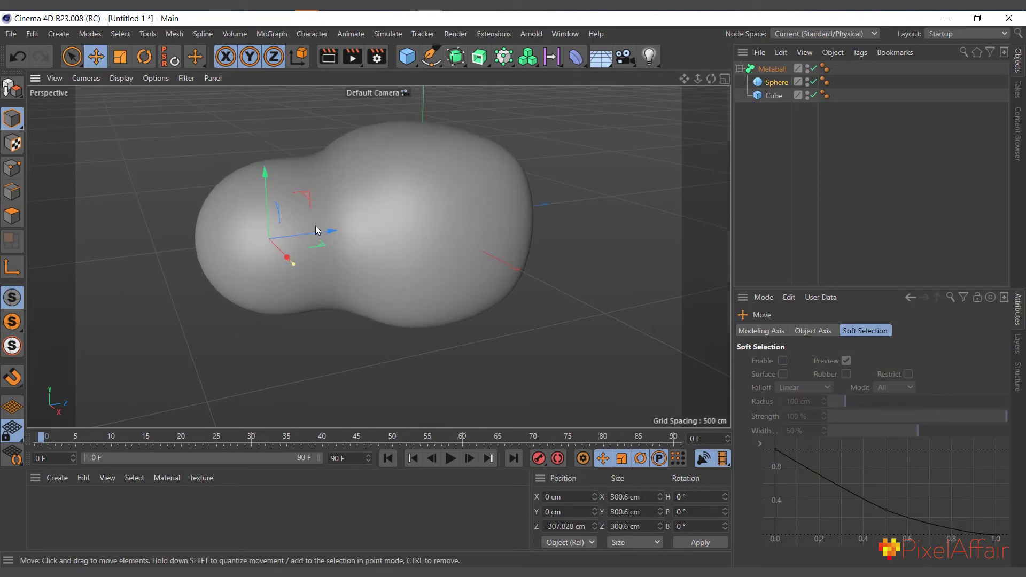
mouse_move(328, 234)
left_mouse_down()
mouse_move(304, 246)
mouse_move(317, 243)
left_mouse_up()
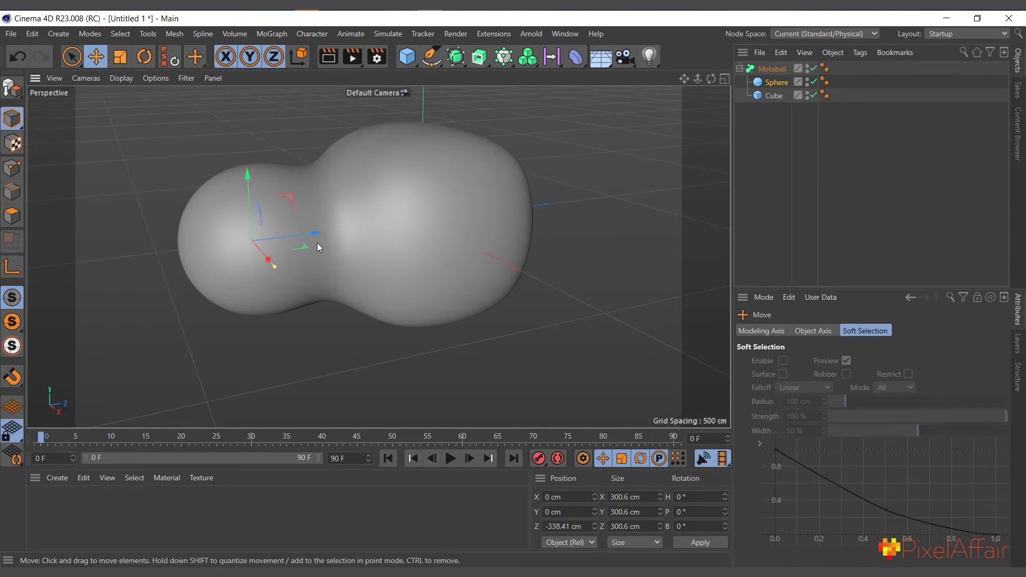
Add a Circle spline as another child of the Metaball and move it along X to about 298 cm.
scroll(455, 160, "down", 2)
left_click(431, 56)
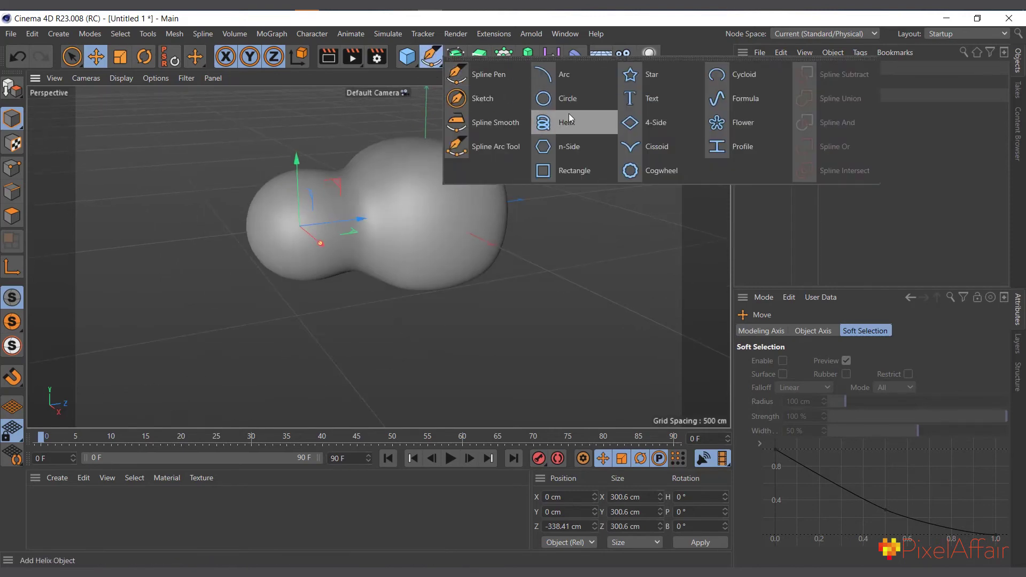
left_click(565, 99)
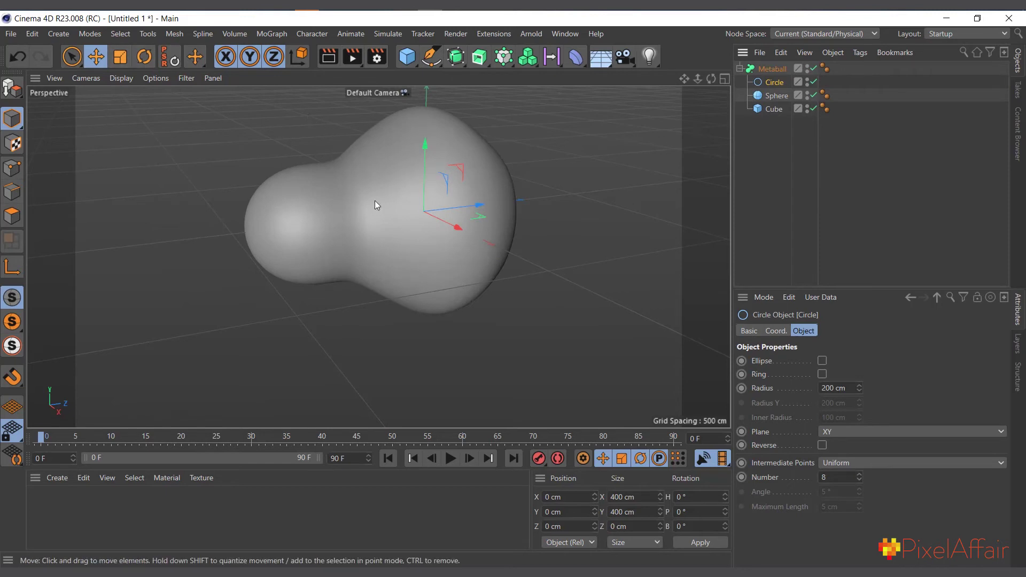
left_click_drag(455, 224, 526, 292)
left_click_drag(712, 79, 637, 94)
scroll(406, 126, "up", 2)
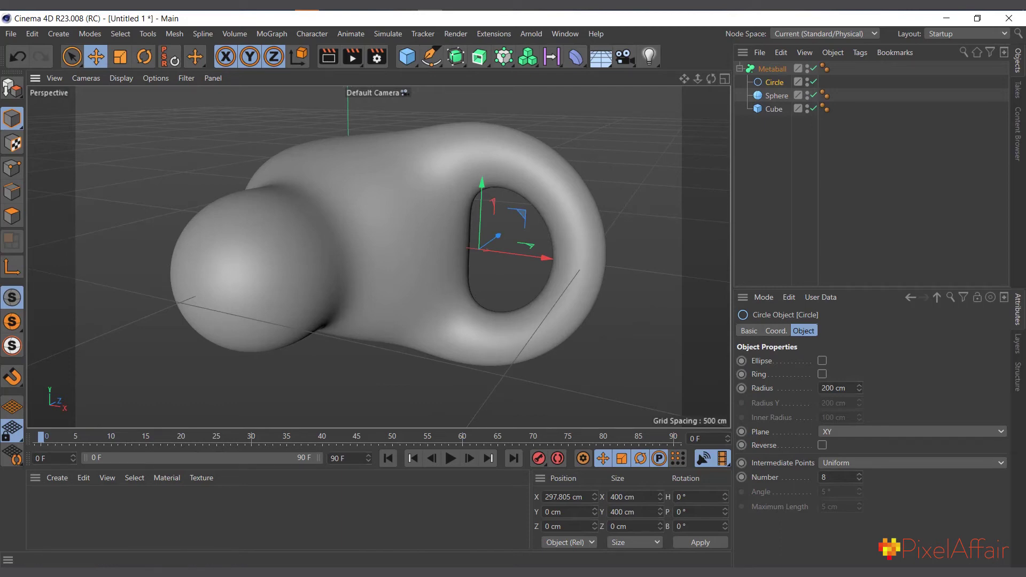
Convert the Metaball generator into an editable polygon object.
key("c")
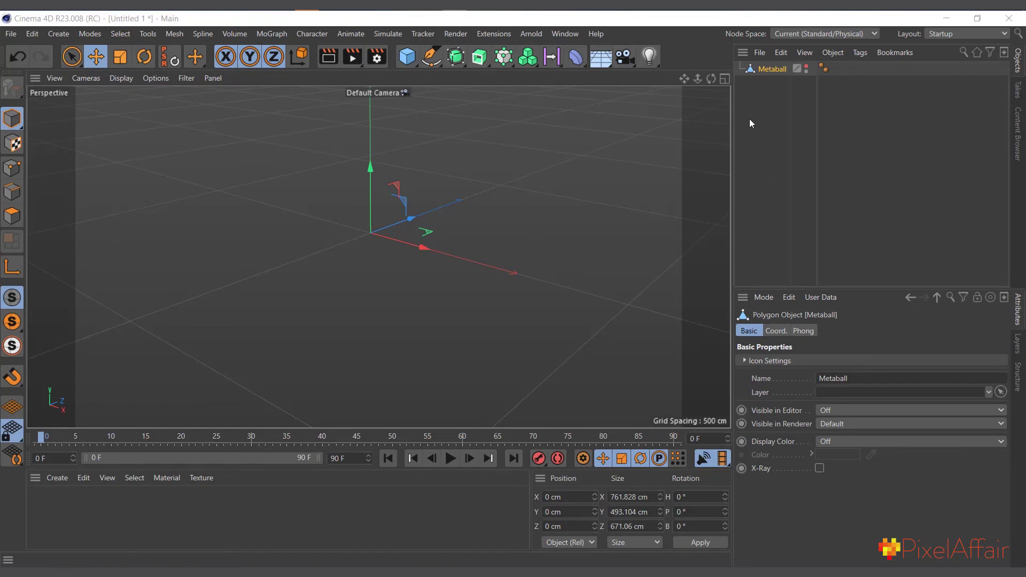
Make the converted Metaball mesh visible in the editor and examine its dense polygon surface up close.
left_click(808, 67)
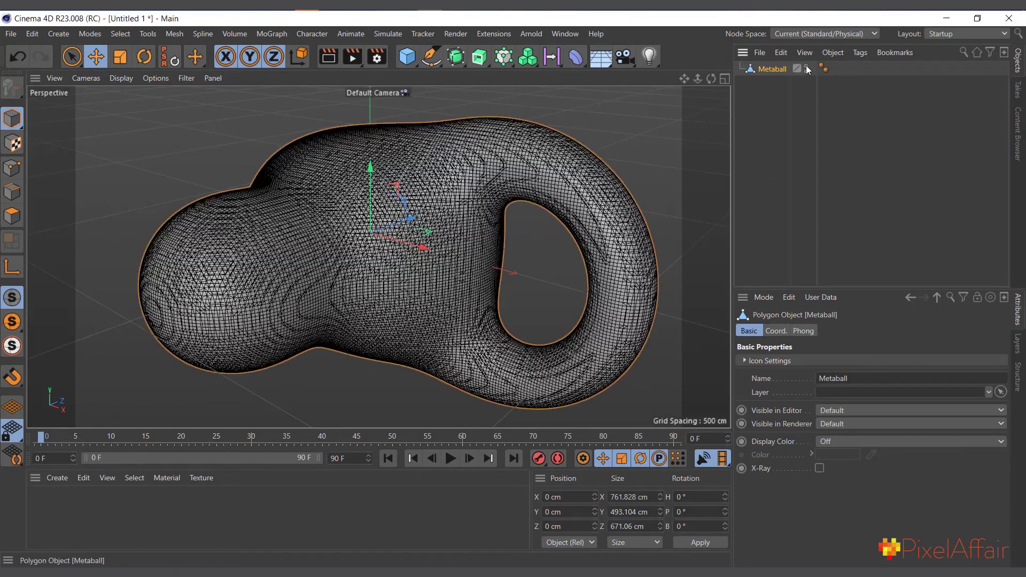
left_click_drag(492, 238, 502, 206, "alt")
scroll(479, 230, "up", 6)
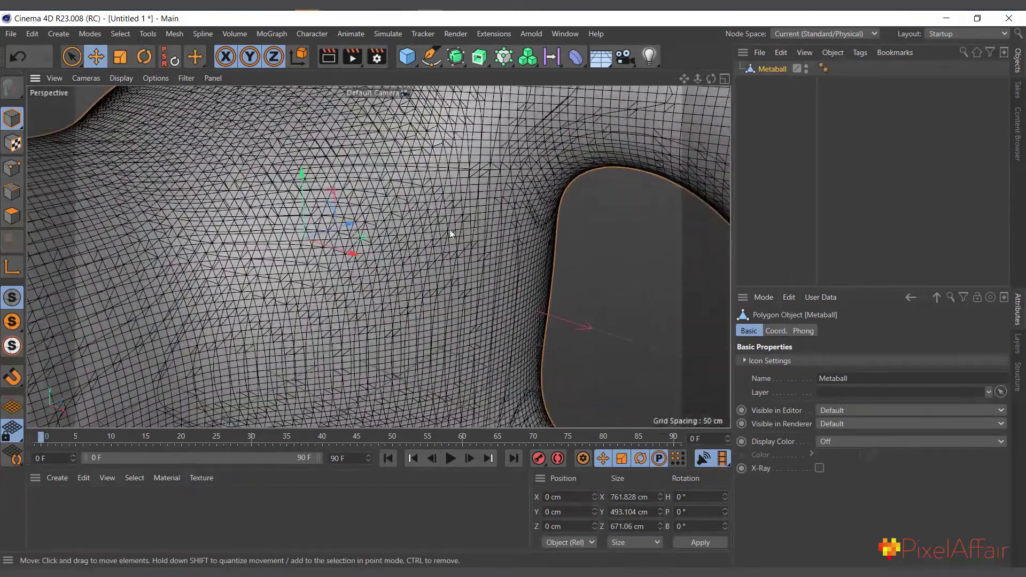
scroll(438, 238, "down", 2)
scroll(456, 255, "down", 4)
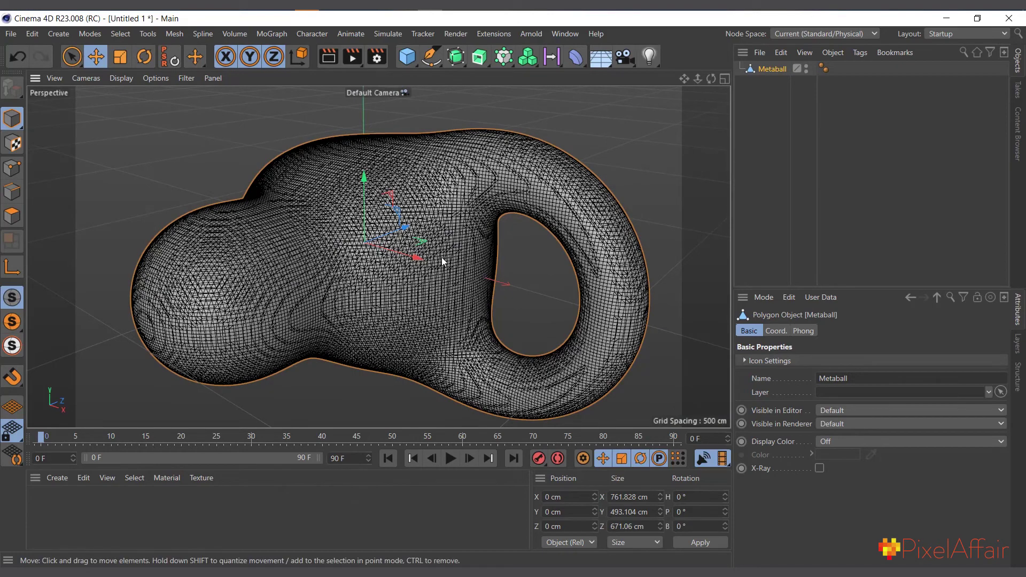
scroll(421, 260, "up", 2)
scroll(421, 258, "down", 3)
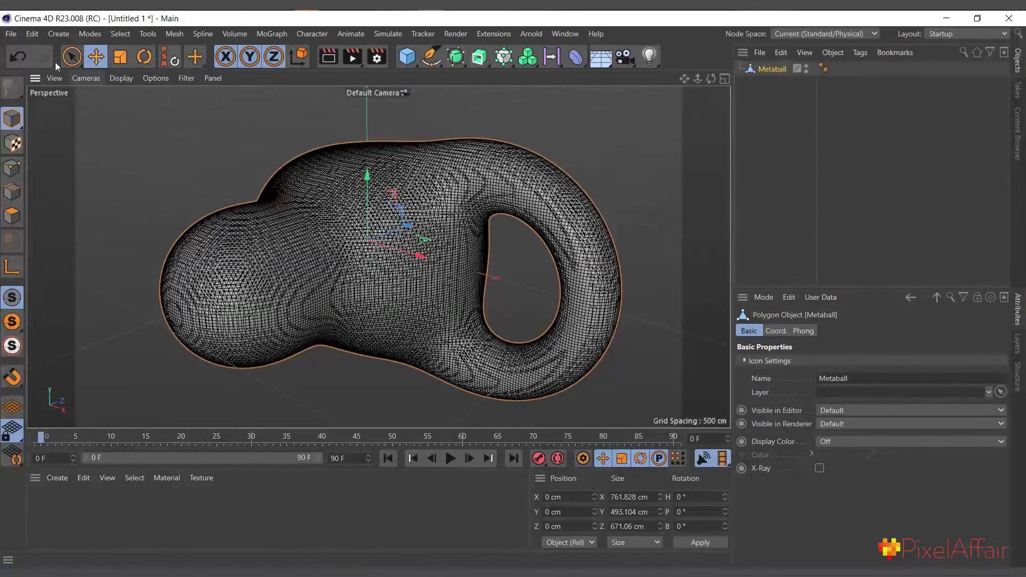
Add a Remesh generator, make the Metaball mesh its child, and examine the remeshed surface up close.
left_click(55, 35)
mouse_move(103, 114)
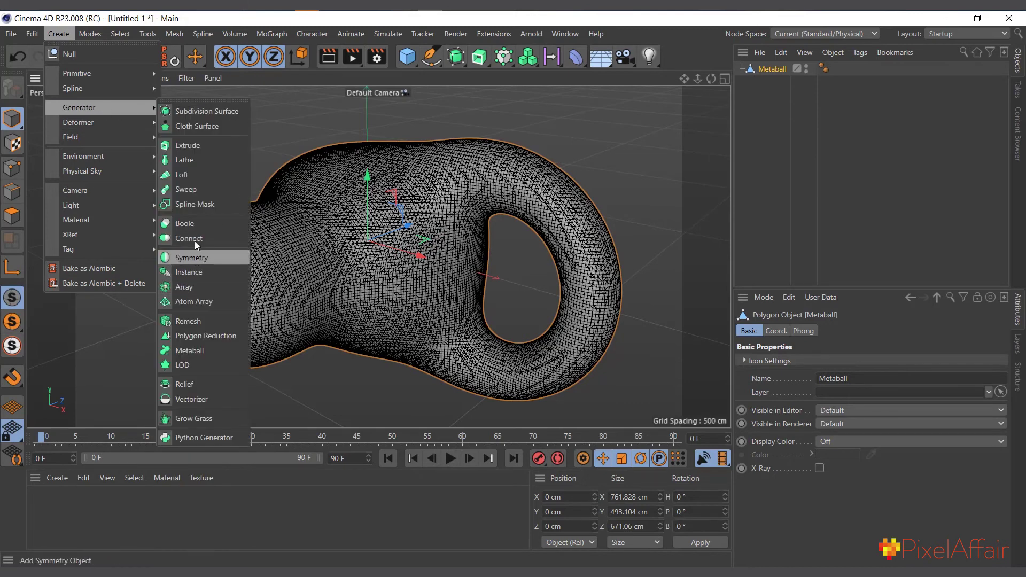
left_click(197, 323, "alt")
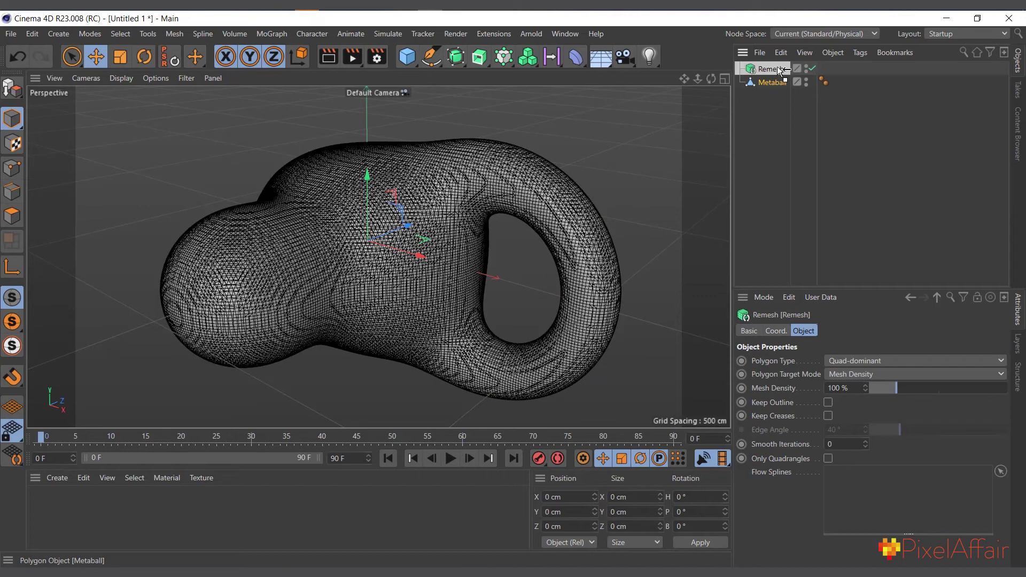
left_click(771, 83)
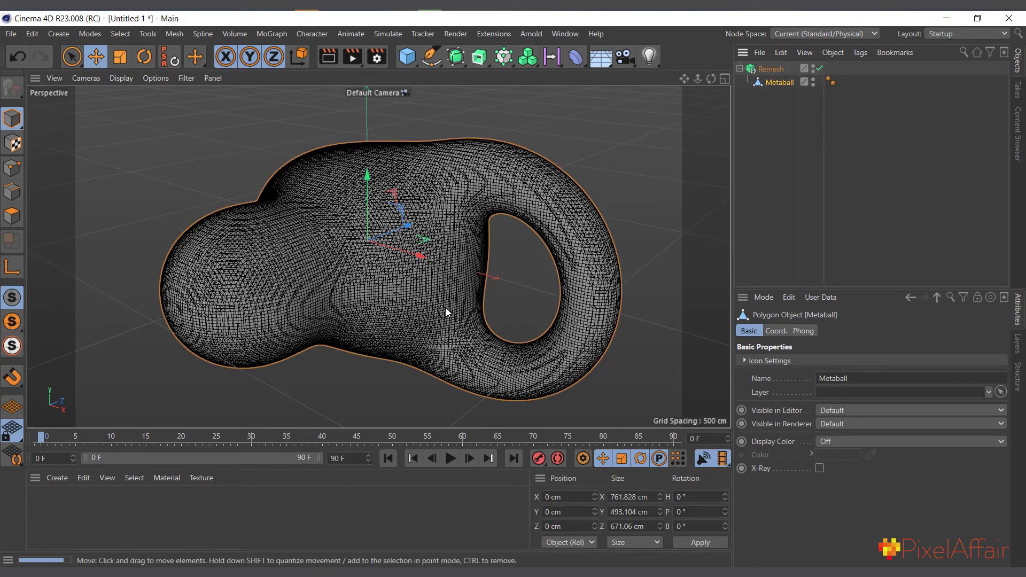
left_click(771, 69)
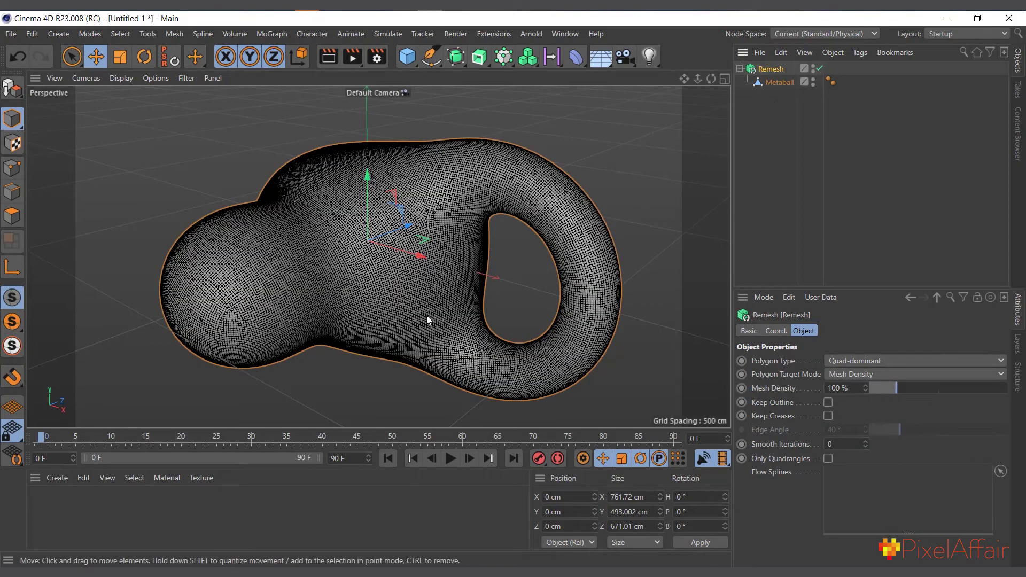
scroll(403, 269, "up", 8)
scroll(390, 272, "down", 3)
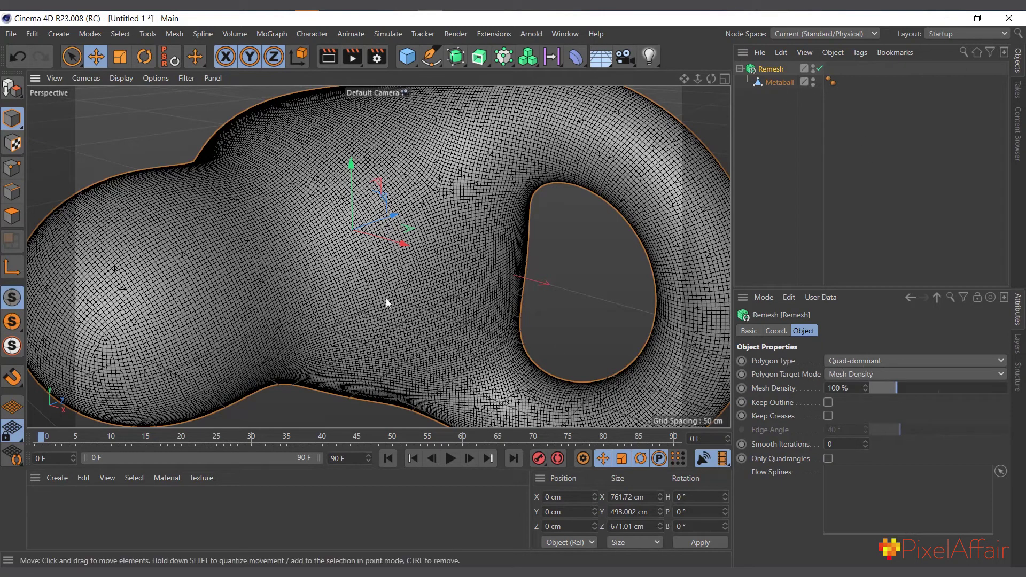
scroll(303, 219, "up", 5)
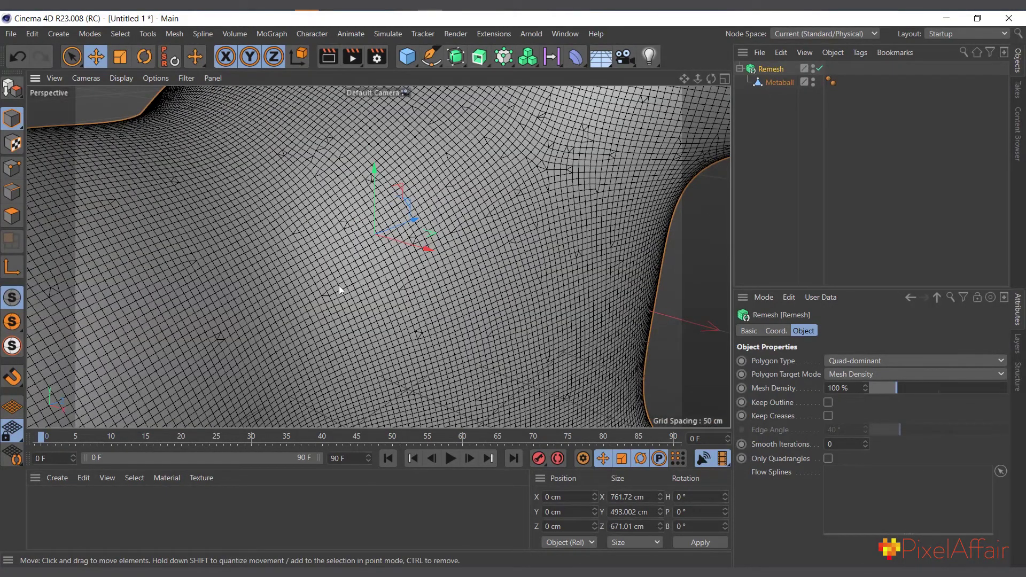
scroll(339, 285, "down", 8)
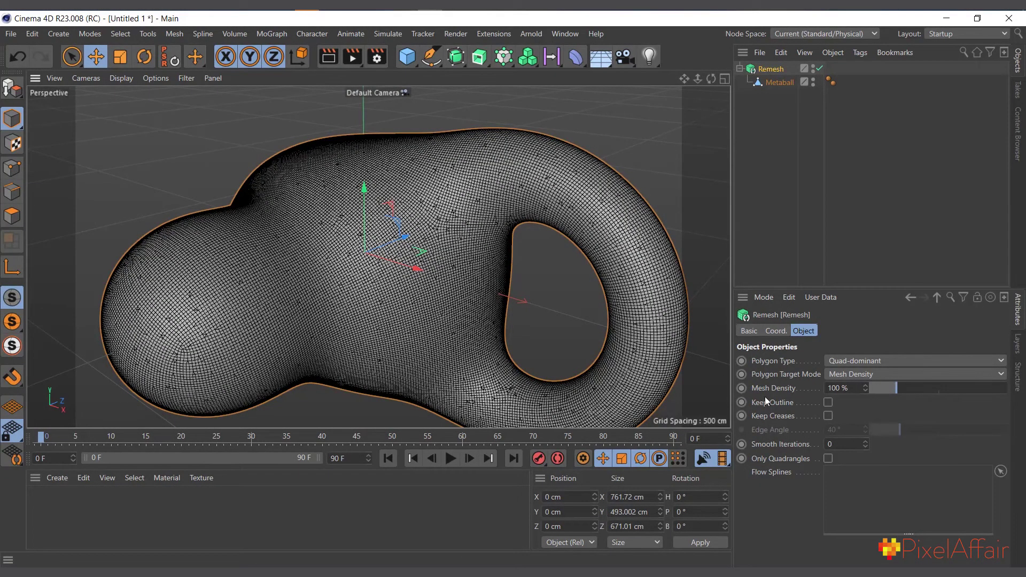
Lower the Remesh generator's mesh density to 20 % and inspect the coarser mesh.
left_click(882, 388)
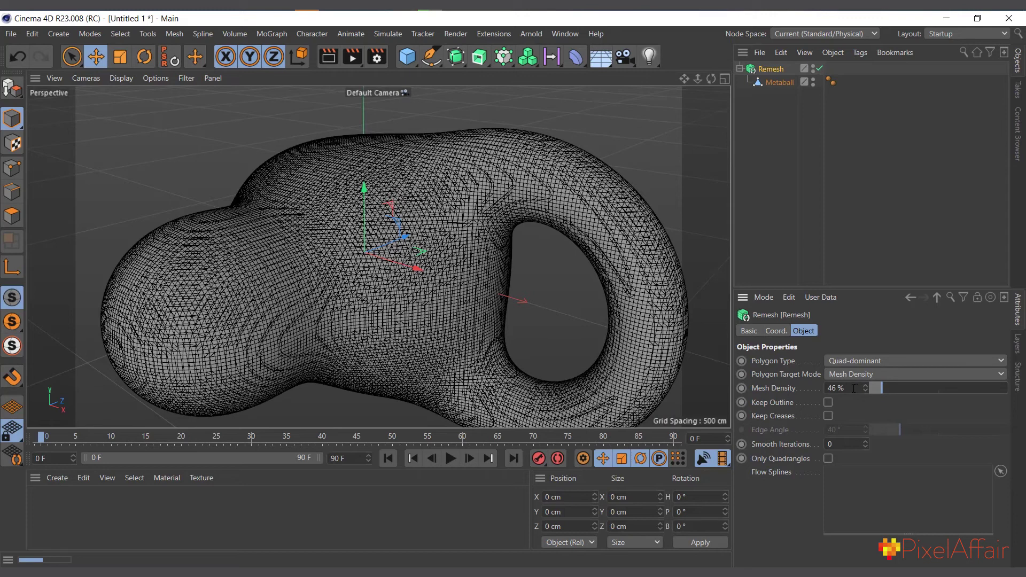
left_click(874, 389)
left_click(866, 386)
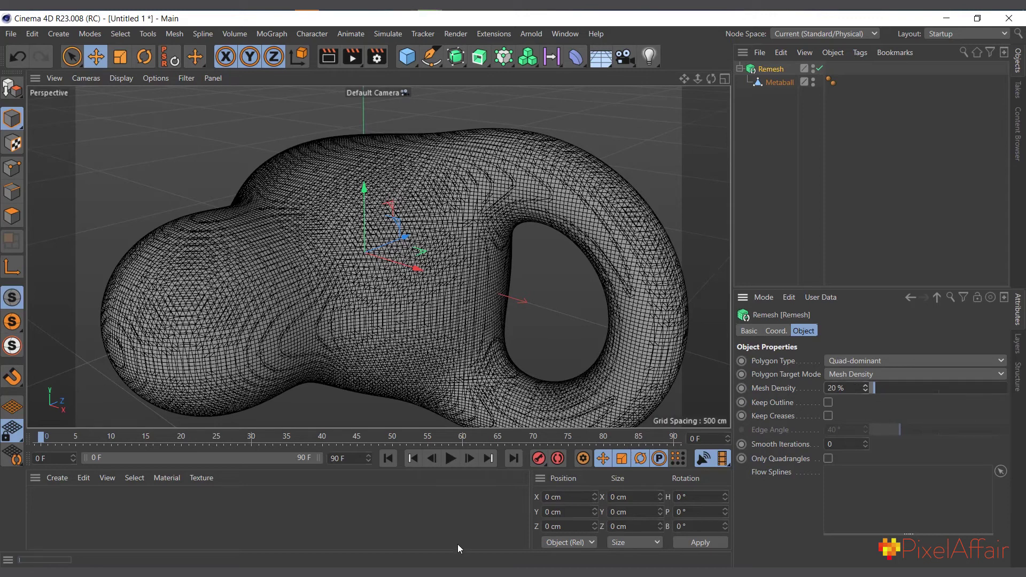
scroll(385, 277, "up", 5)
scroll(408, 271, "down", 6)
scroll(503, 305, "up", 4)
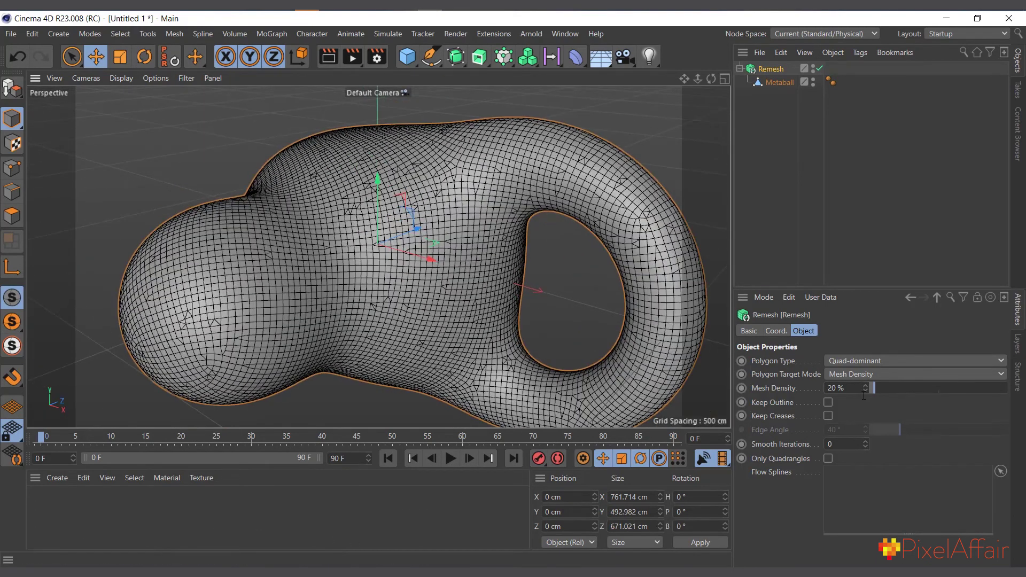
Reduce the Remesh mesh density to 5 % and change the polygon type to Triangles.
left_click_drag(870, 390, 857, 391)
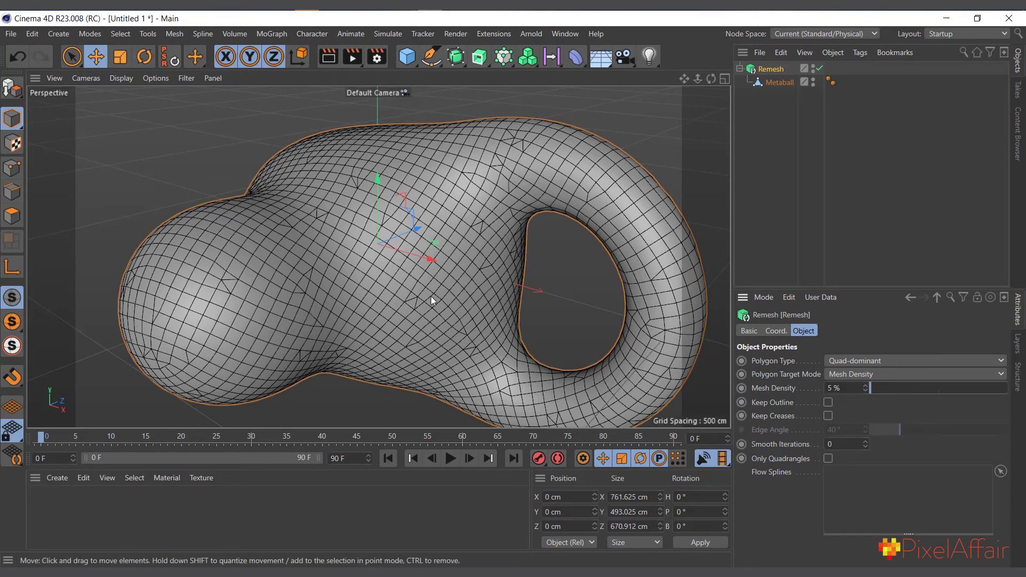
left_click(855, 357)
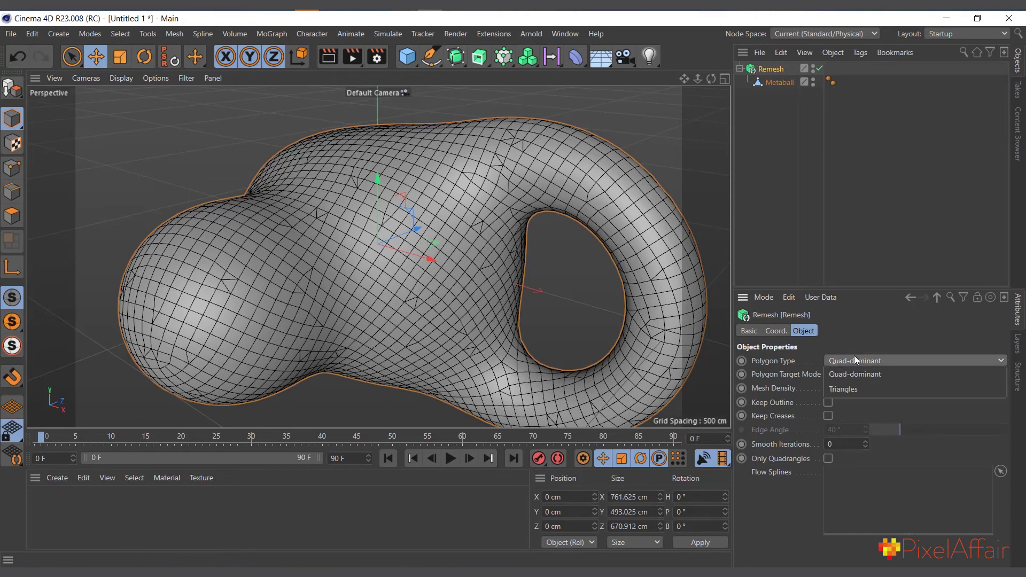
left_click(854, 387)
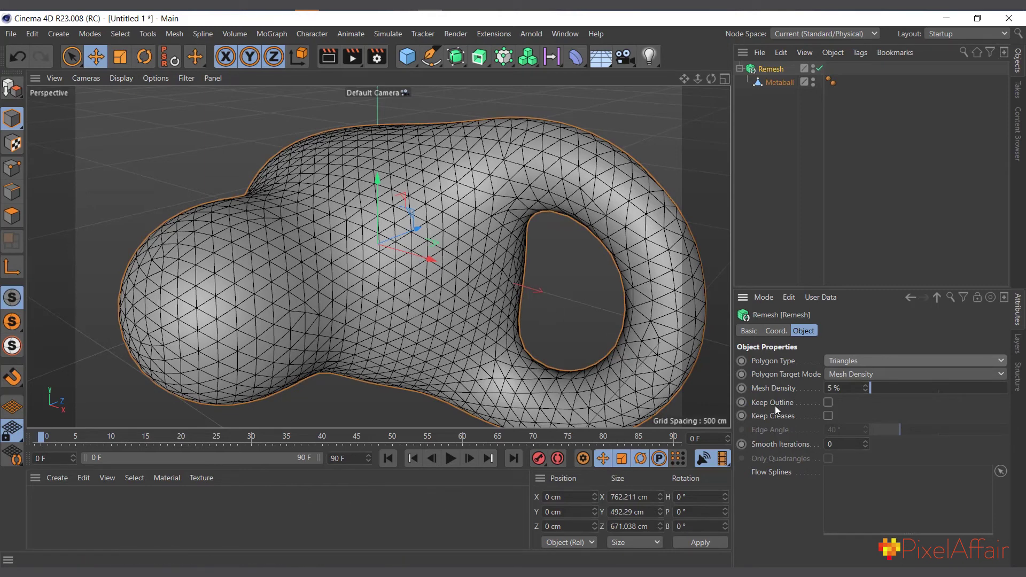
Undo the Remesh changes including the generator itself, make the Metaball mesh visible in the editor, and select it.
key("ctrl+z")
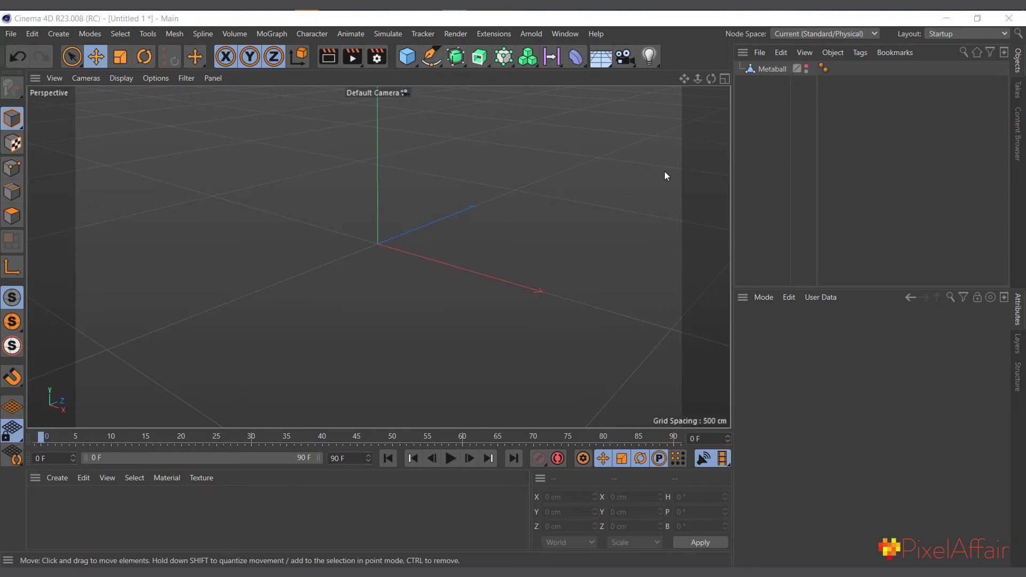
left_click(808, 66)
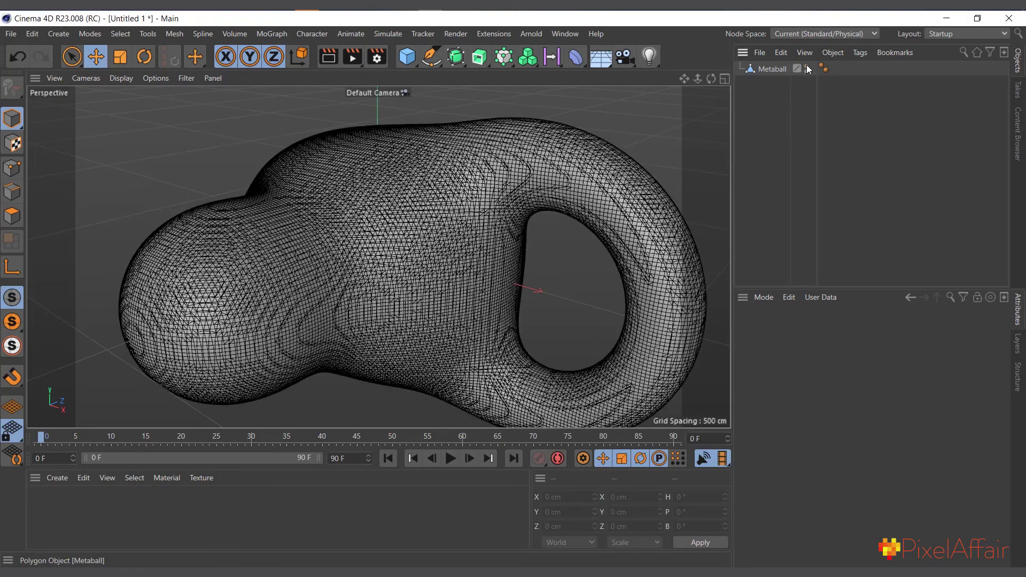
left_click(776, 69)
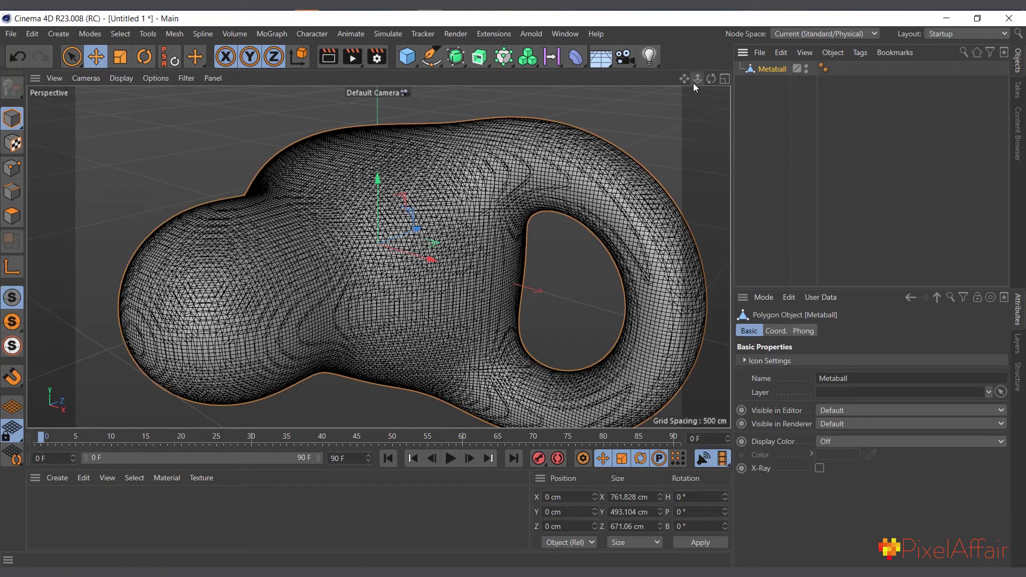
left_click_drag(698, 81, 658, 80)
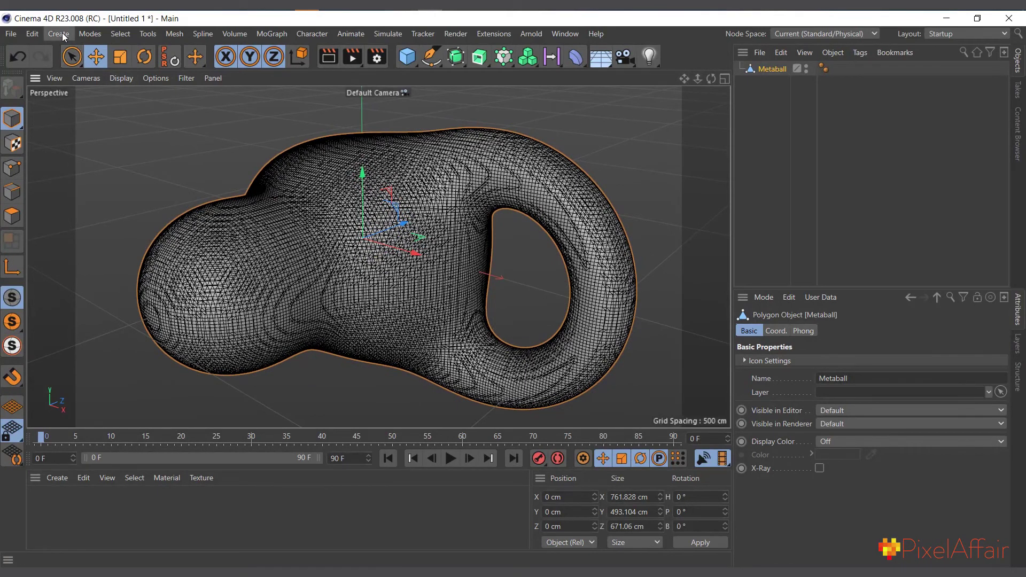
Add a Polygon Reduction generator and make the Metaball mesh its child.
left_click(60, 34)
mouse_move(114, 107)
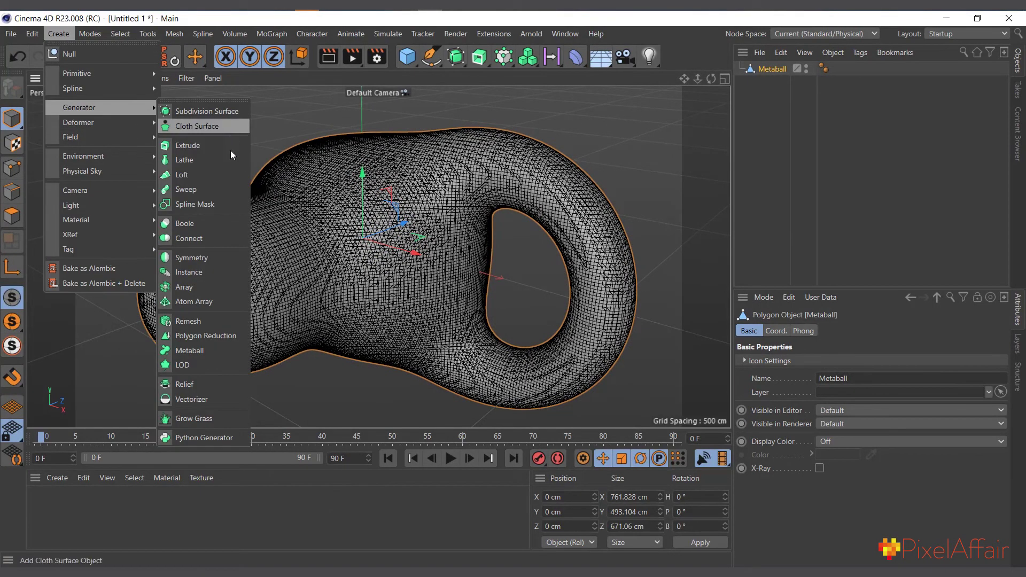
left_click(216, 336)
left_click_drag(758, 86, 788, 69)
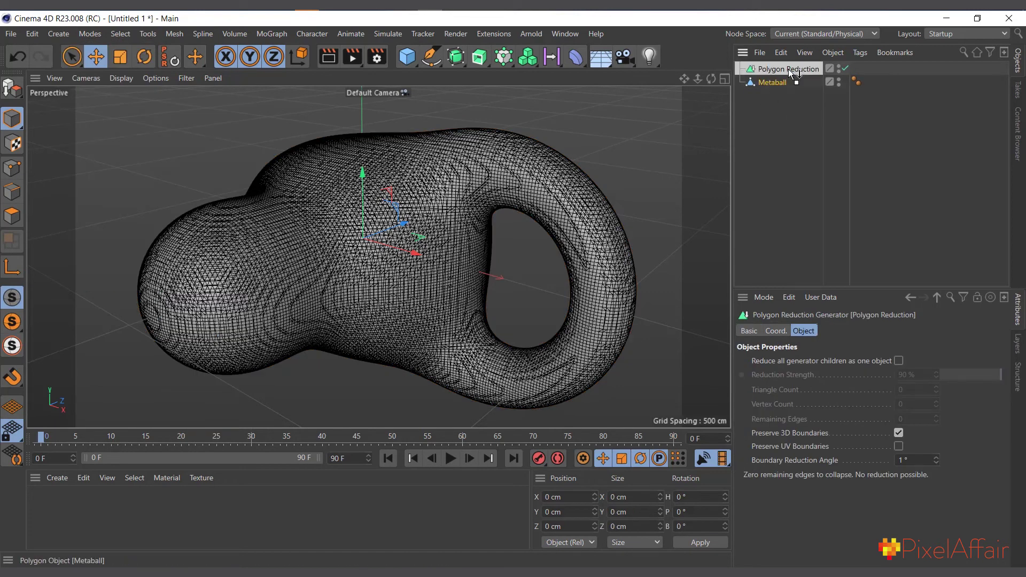
left_click(779, 66)
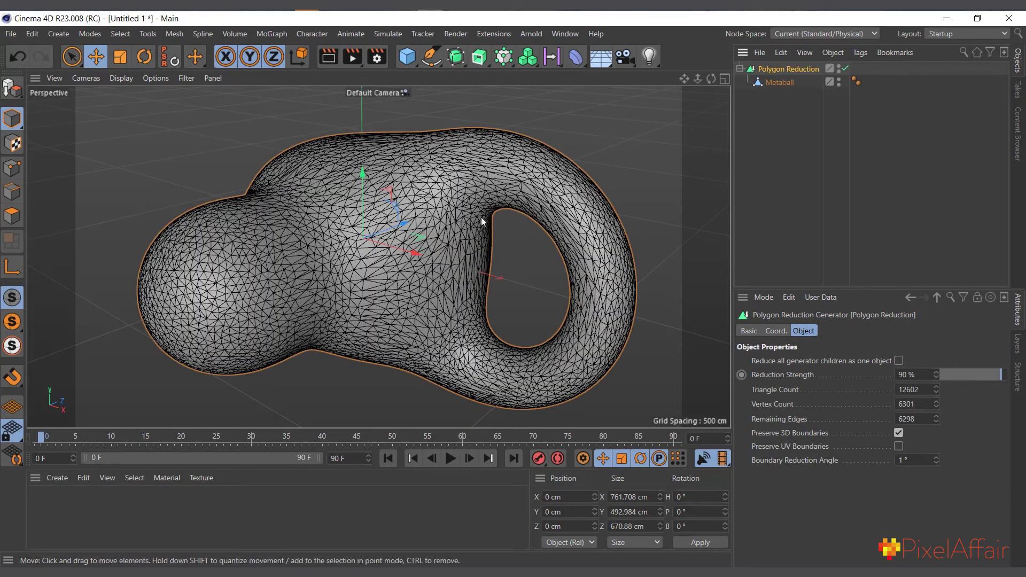
scroll(418, 236, "up", 2)
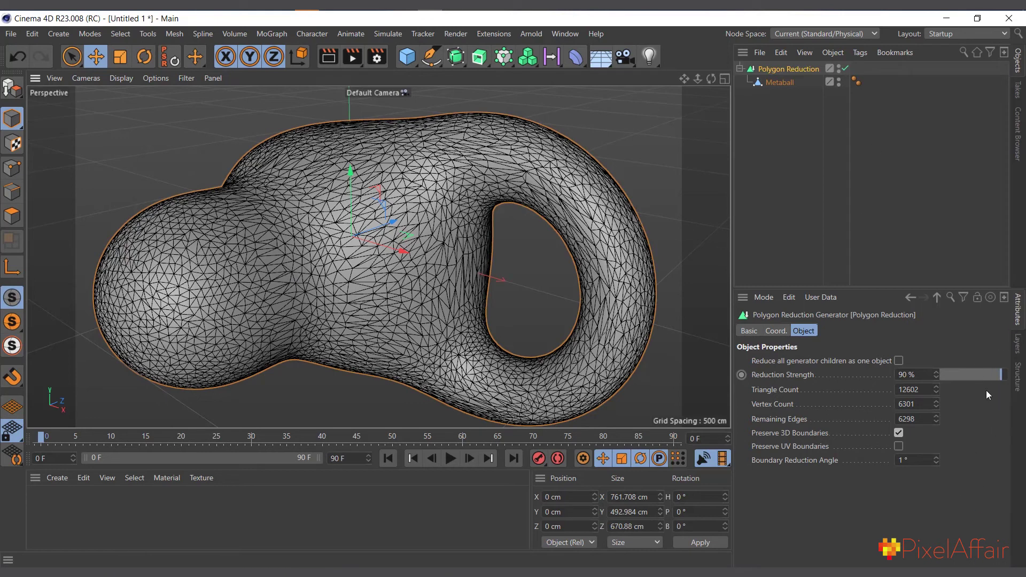
Compare the reduced mesh with the original Metaball, and set the Polygon Reduction's strength to 95 %.
left_click(918, 374)
left_click(790, 83)
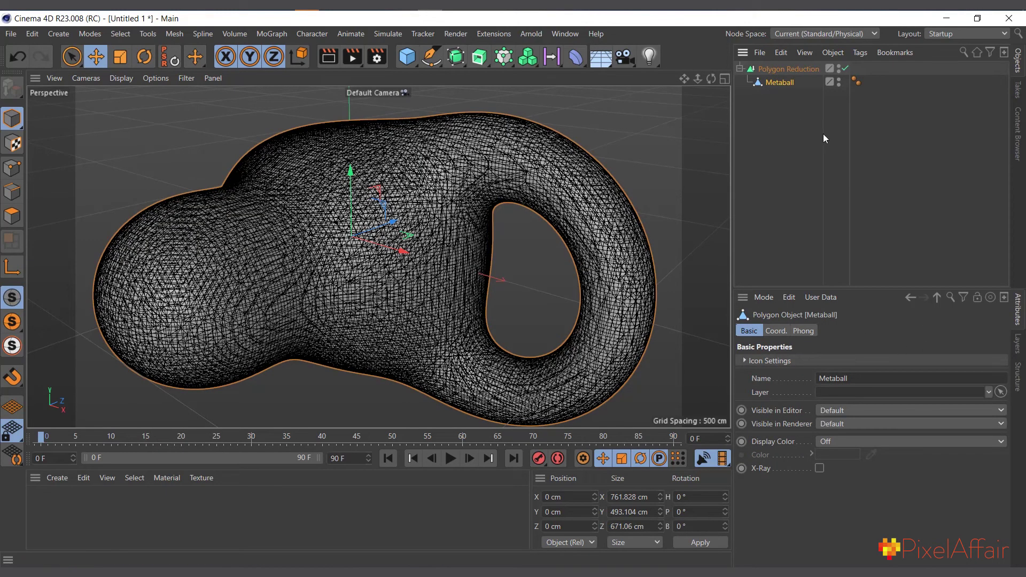
left_click(787, 68)
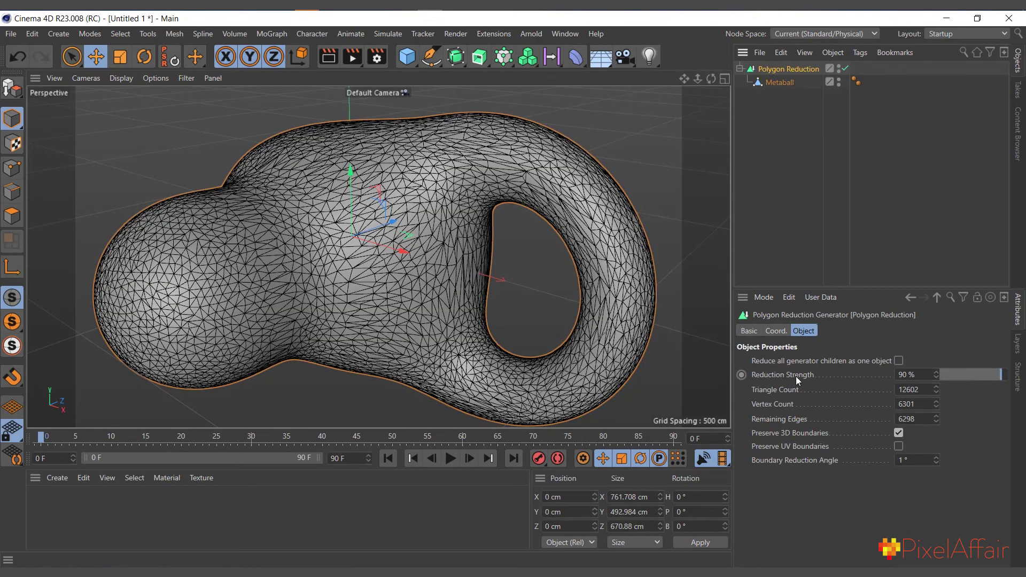
left_click(917, 379)
type("95")
key("Return")
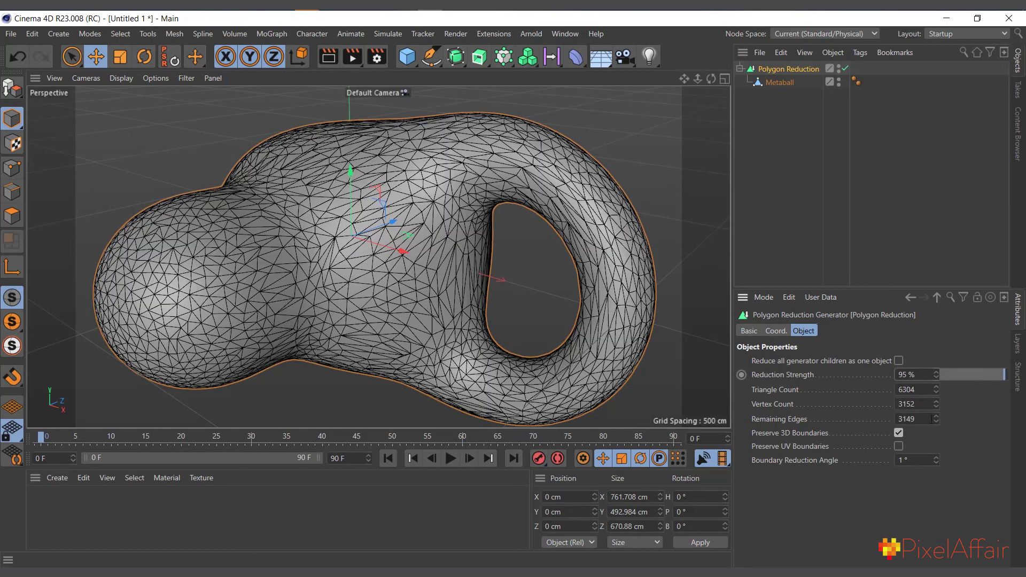
Try a reduction strength of 100 %, set it to 99 % instead, and inspect the reduced mesh.
double_click(924, 374)
type("100")
key("Return")
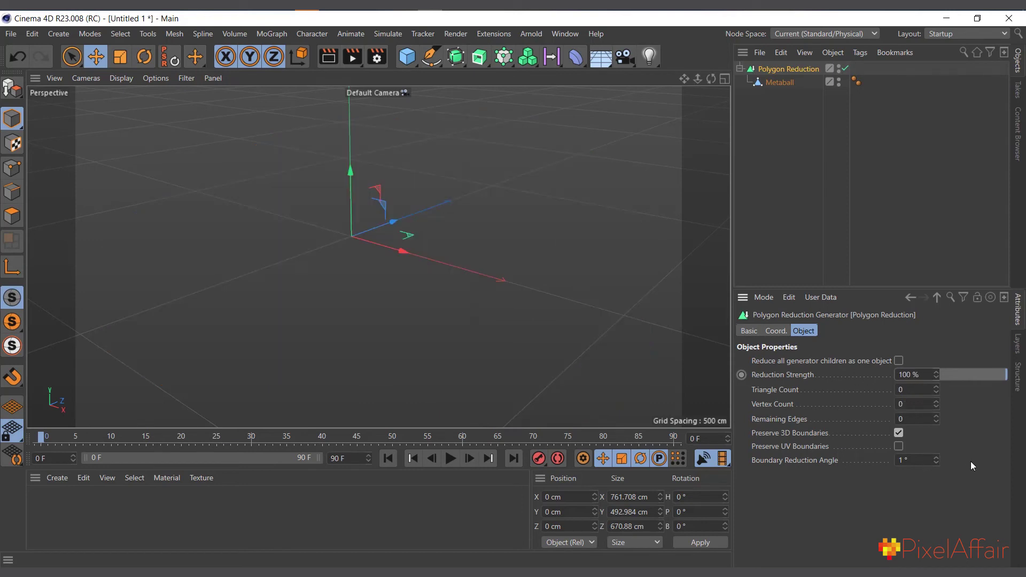
left_click(936, 377)
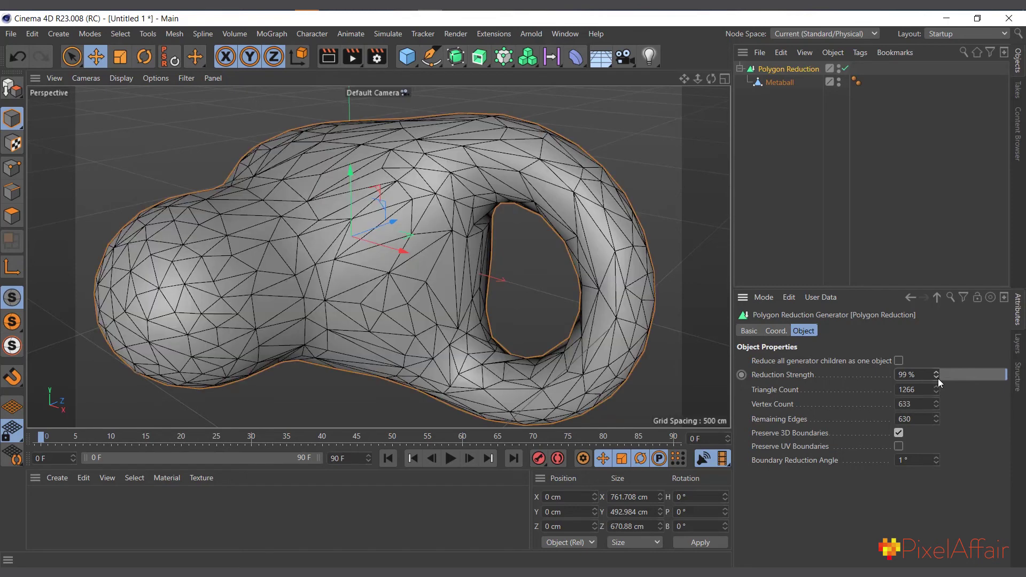
scroll(422, 190, "up", 5)
scroll(421, 188, "down", 6)
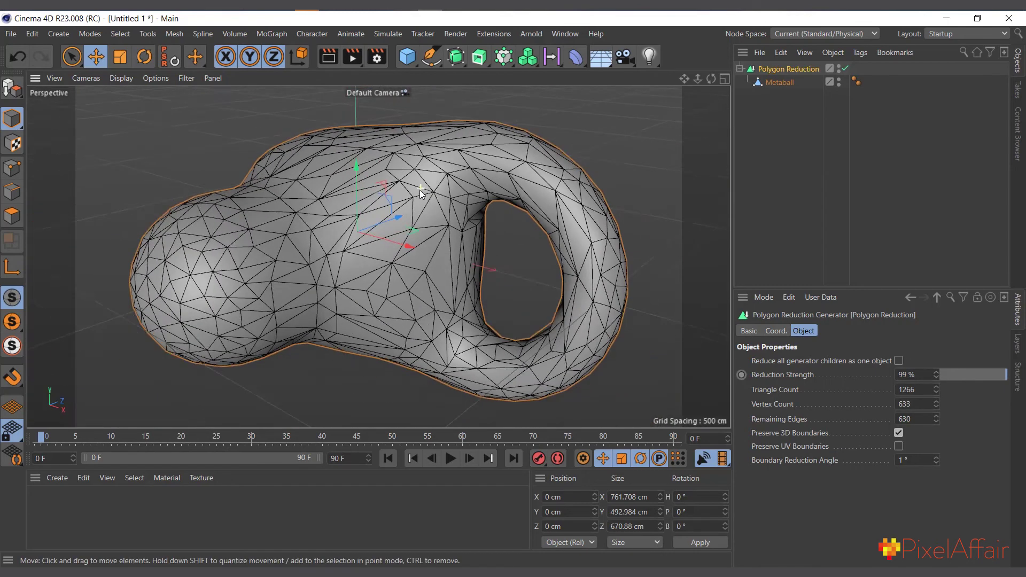
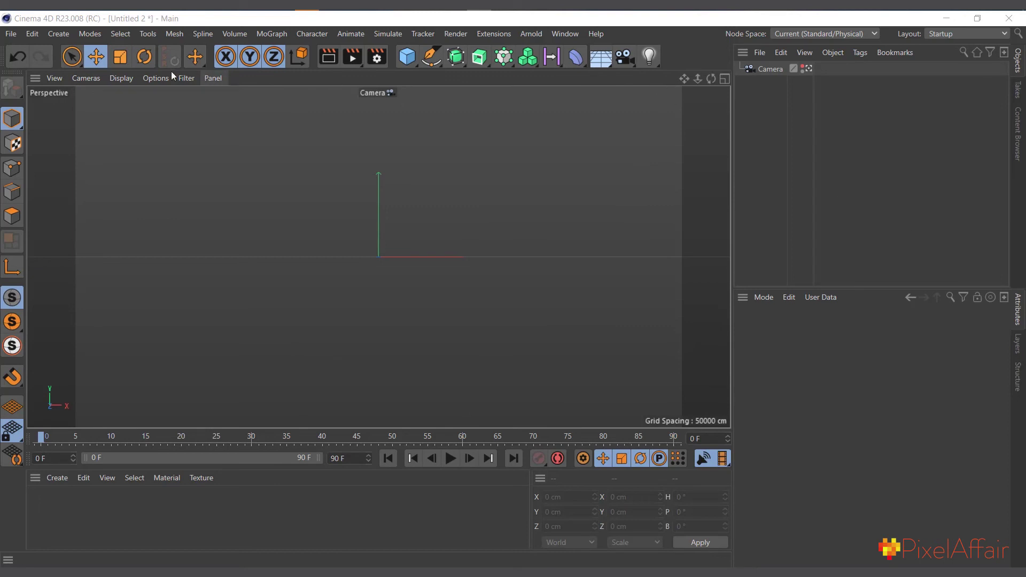
Add a Relief generator to the new scene.
left_click(59, 33)
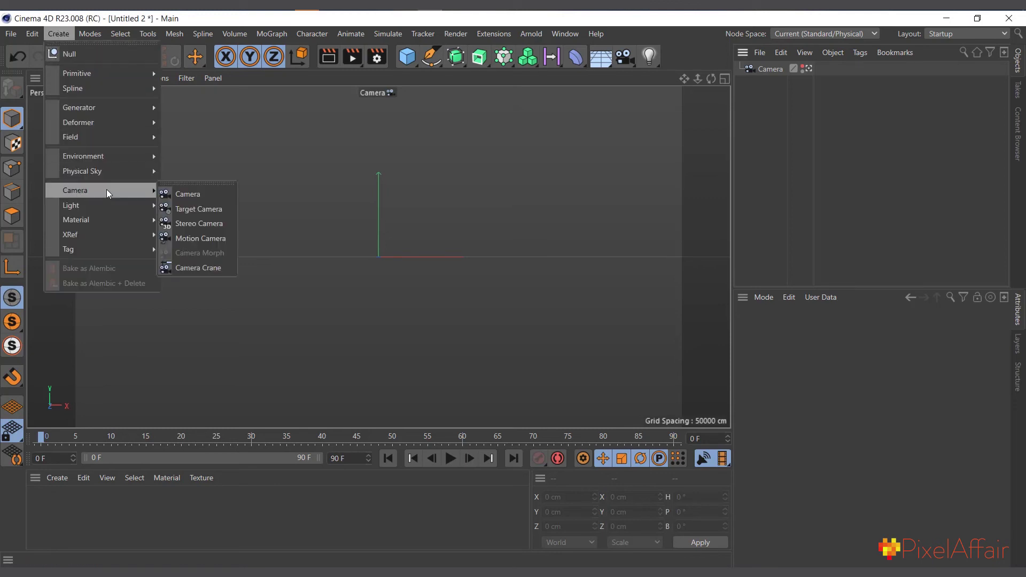
mouse_move(107, 113)
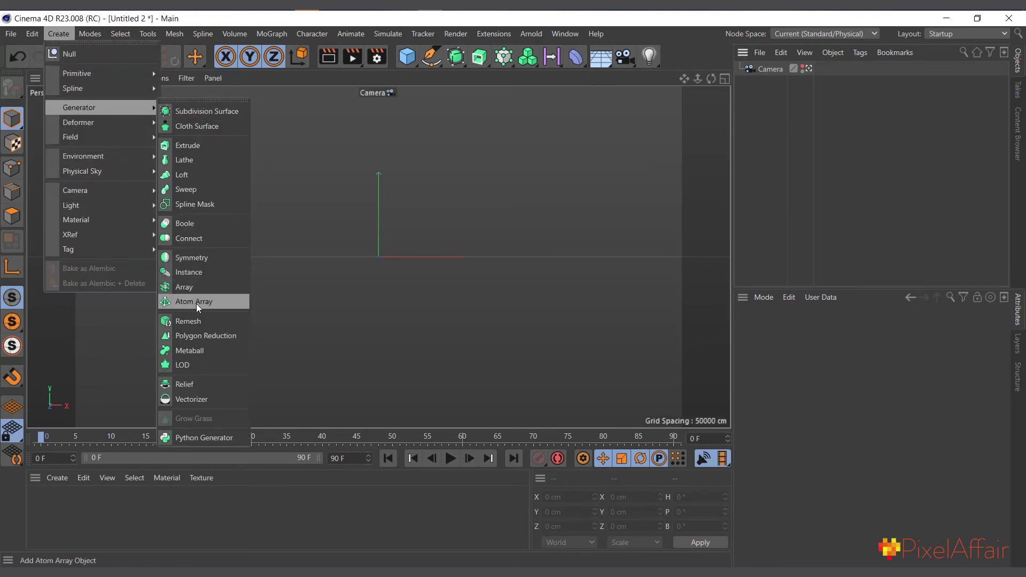
left_click(193, 384)
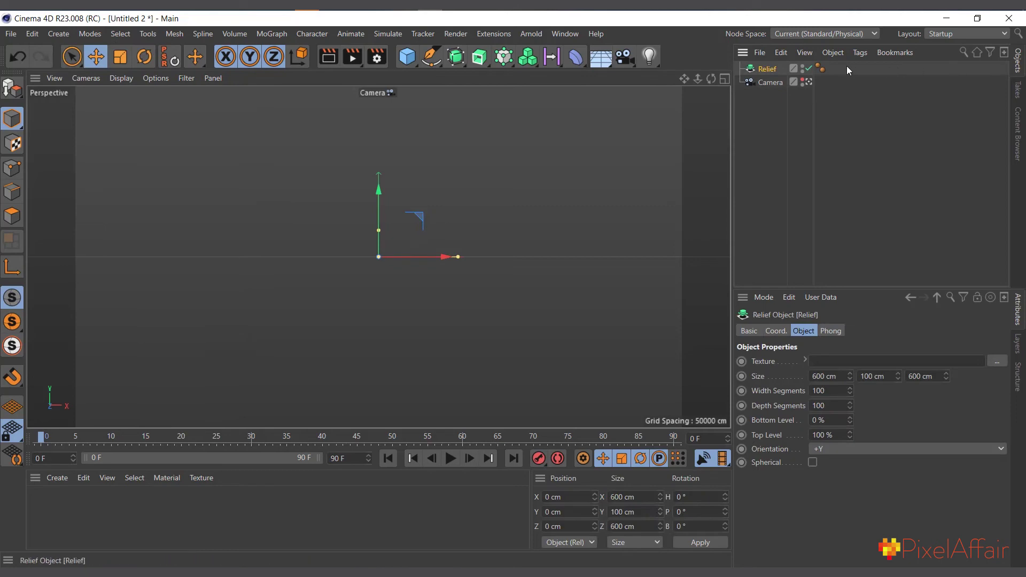
Load 1.png from the Tex folder as the Relief's texture without copying it to the project location.
left_click(996, 361)
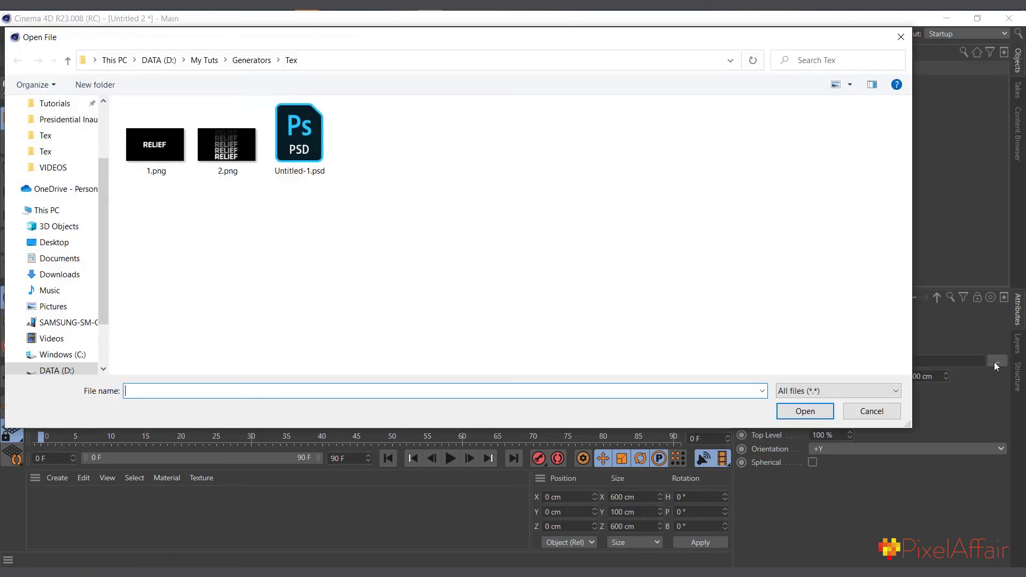
left_click(155, 147)
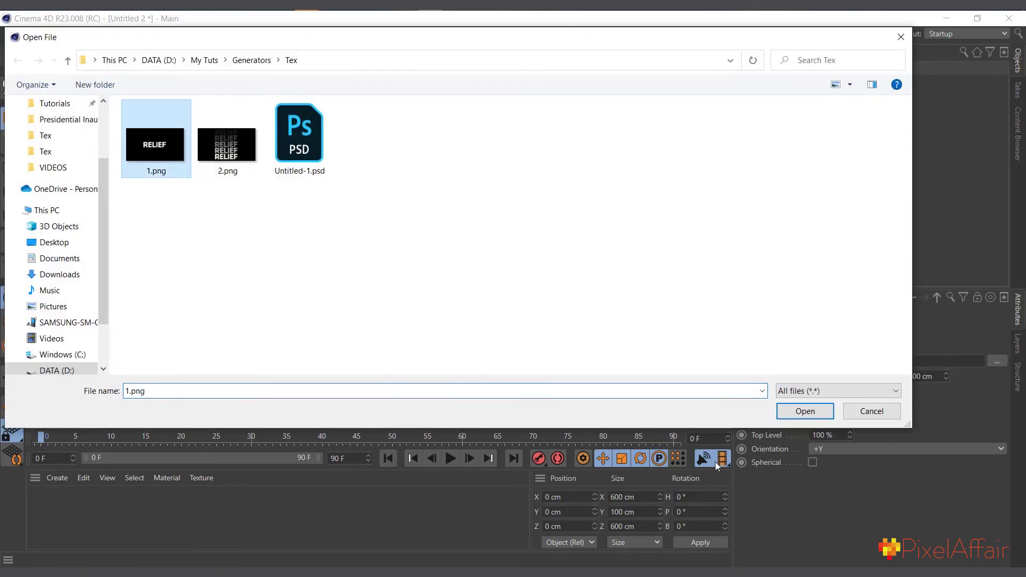
left_click(806, 415)
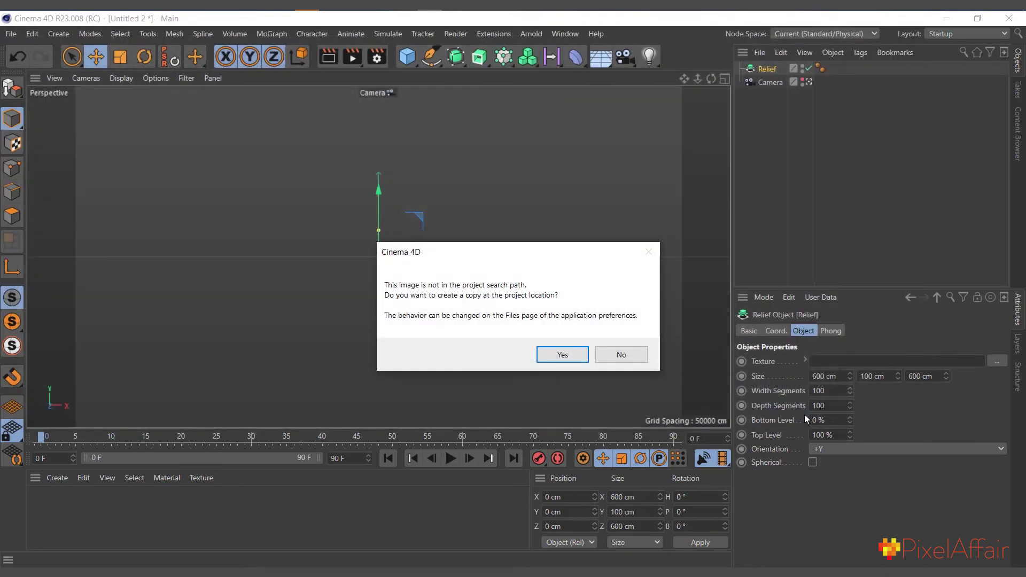
left_click(621, 356)
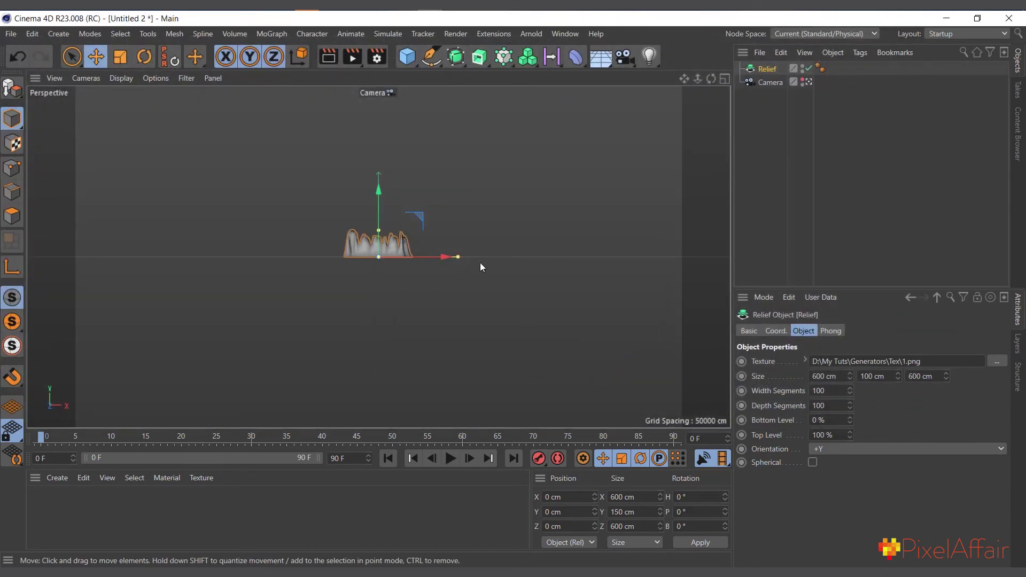
Preview the 1.png source image, and return to the scene without choosing another texture.
left_click(998, 361)
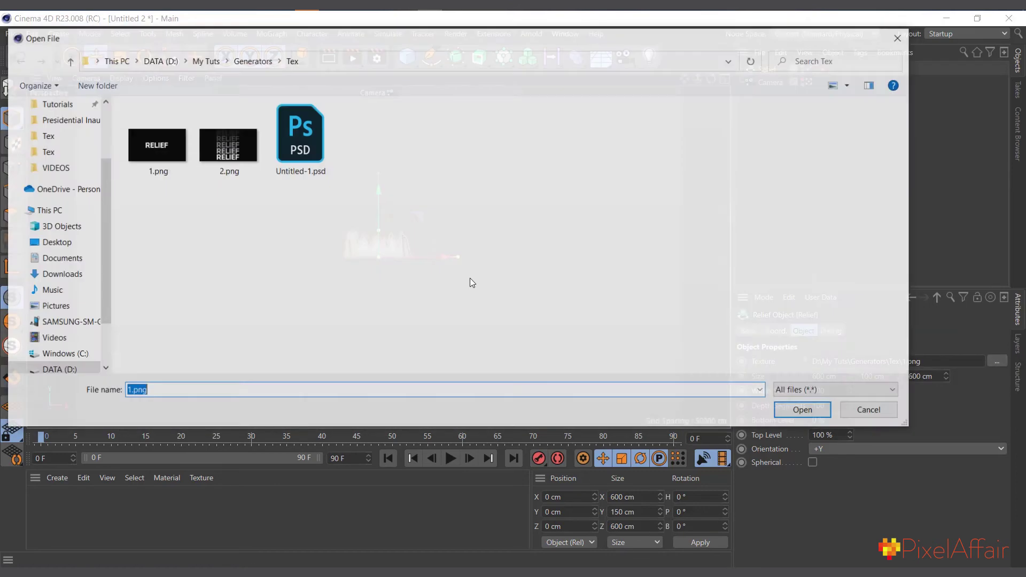
left_click(167, 153)
right_click(166, 153)
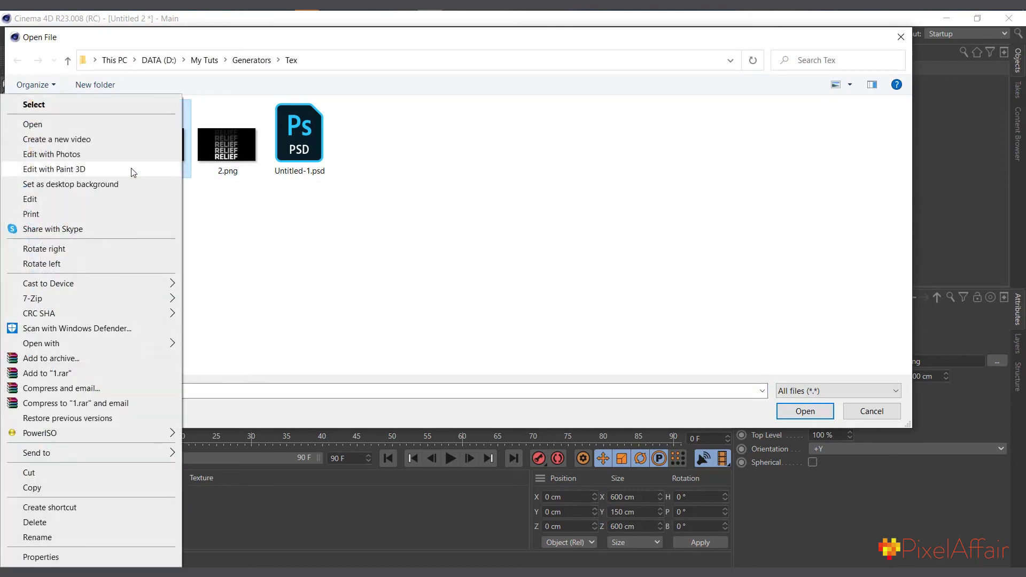
left_click(83, 123)
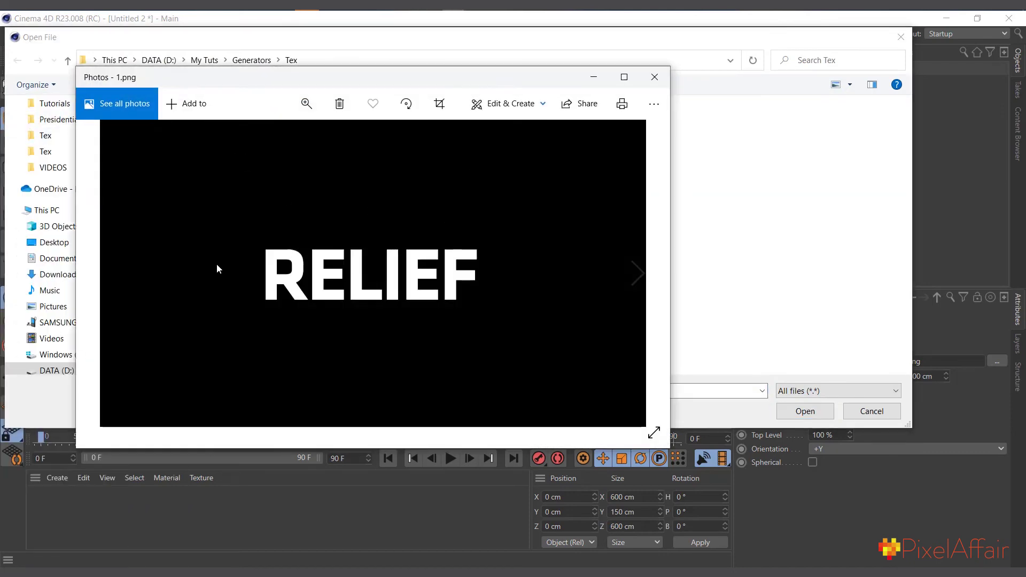
left_click(655, 76)
left_click(872, 411)
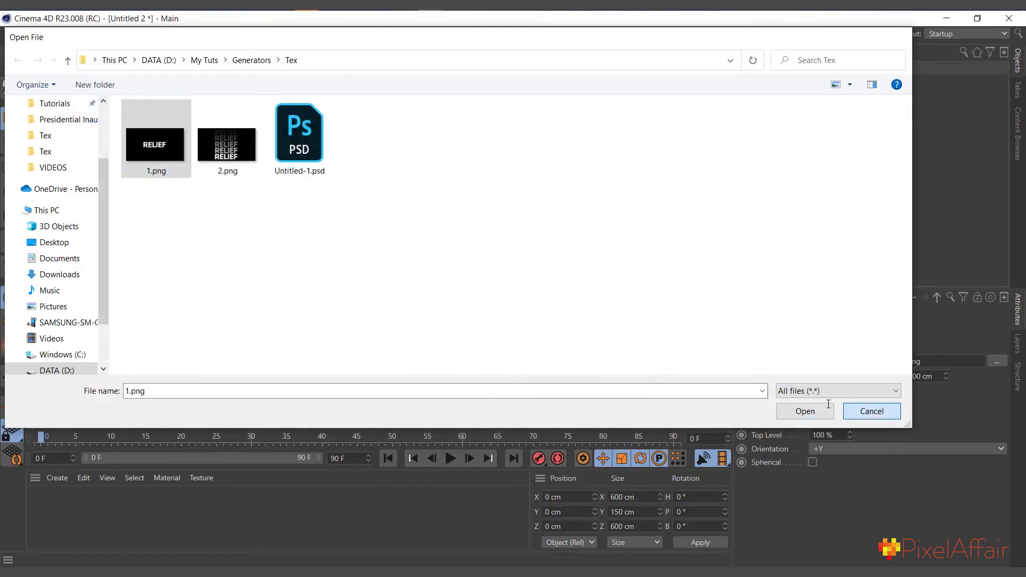
Switch from the scene camera to the default camera view and set the Relief's orientation to -Z.
left_click(807, 83)
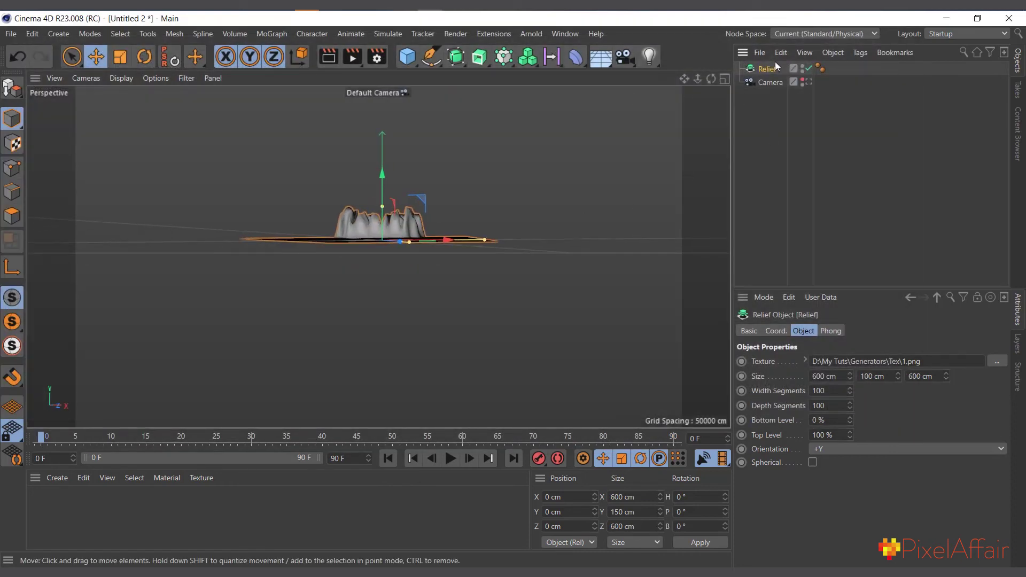
left_click_drag(711, 78, 481, 176)
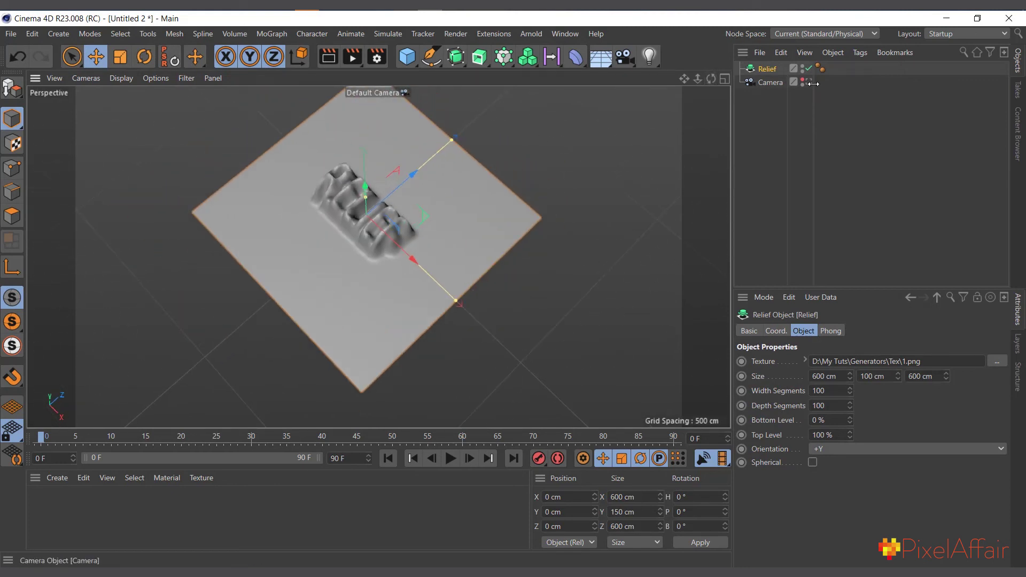
left_click(874, 451)
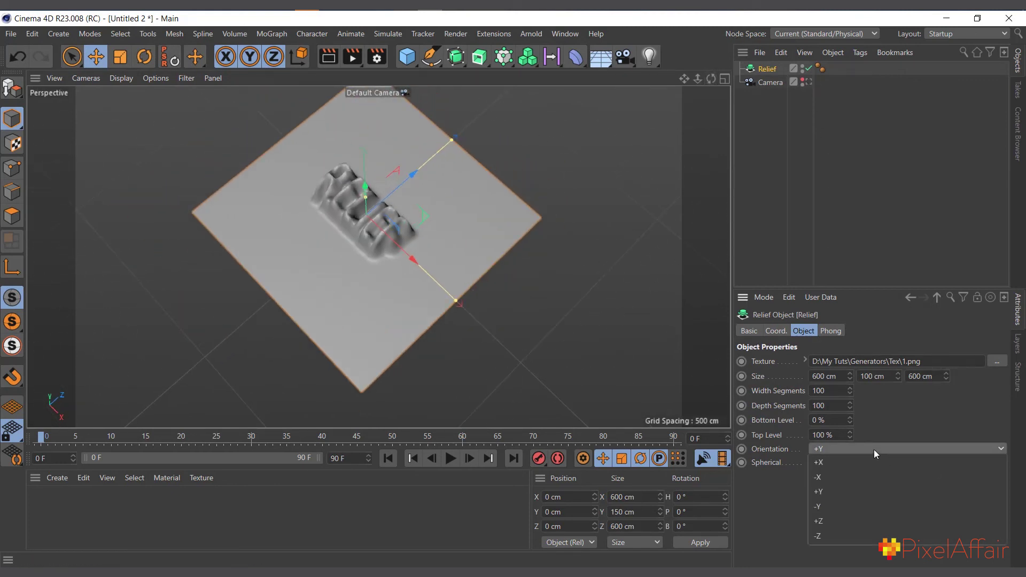
left_click(829, 537)
scroll(369, 248, "up", 5)
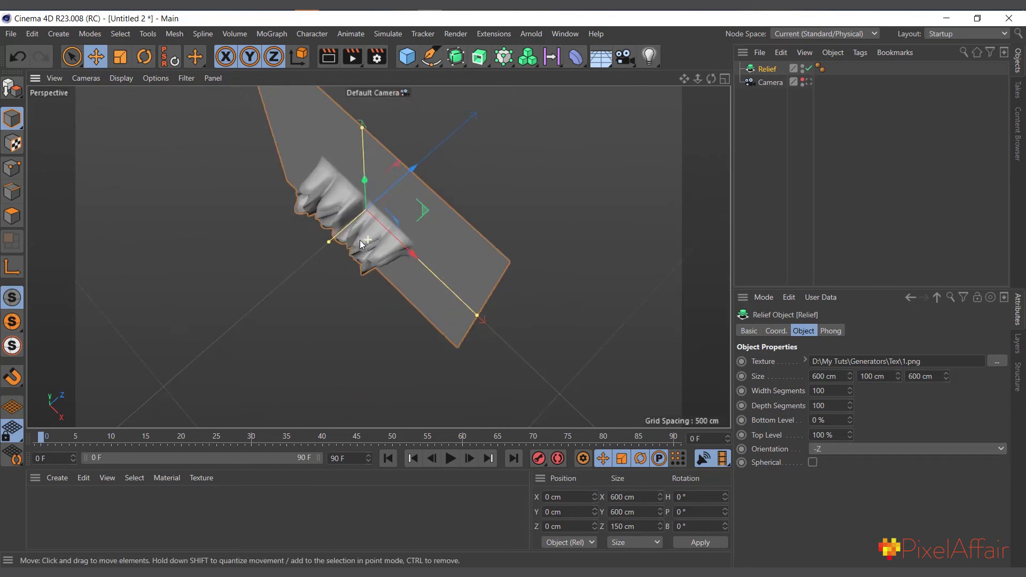
left_click_drag(378, 257, 635, 119, "alt")
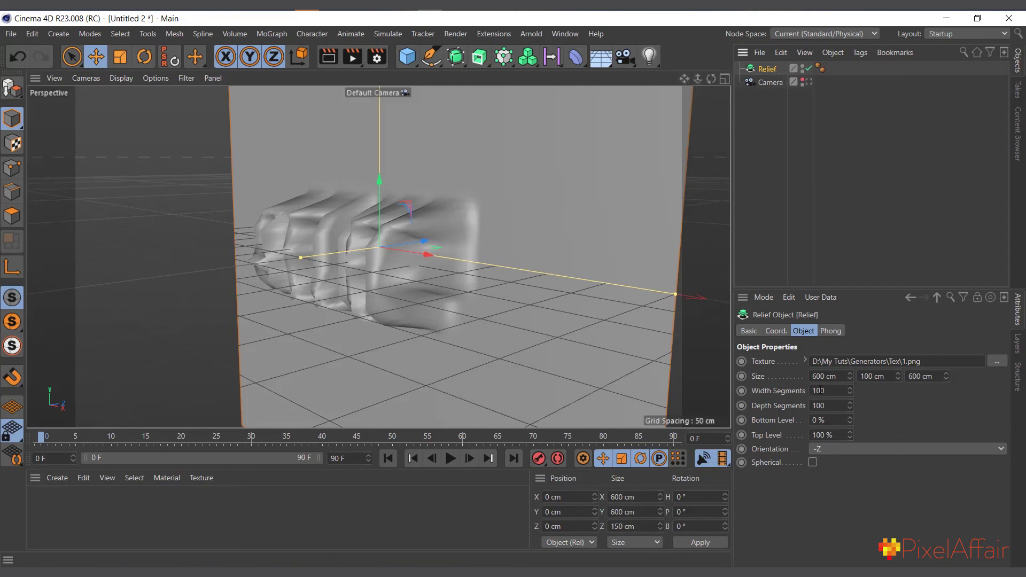
Set the Relief's size to 1920 cm in the first dimension and 1080 cm in the third.
double_click(822, 377)
type("1920")
double_click(930, 377)
type("1080")
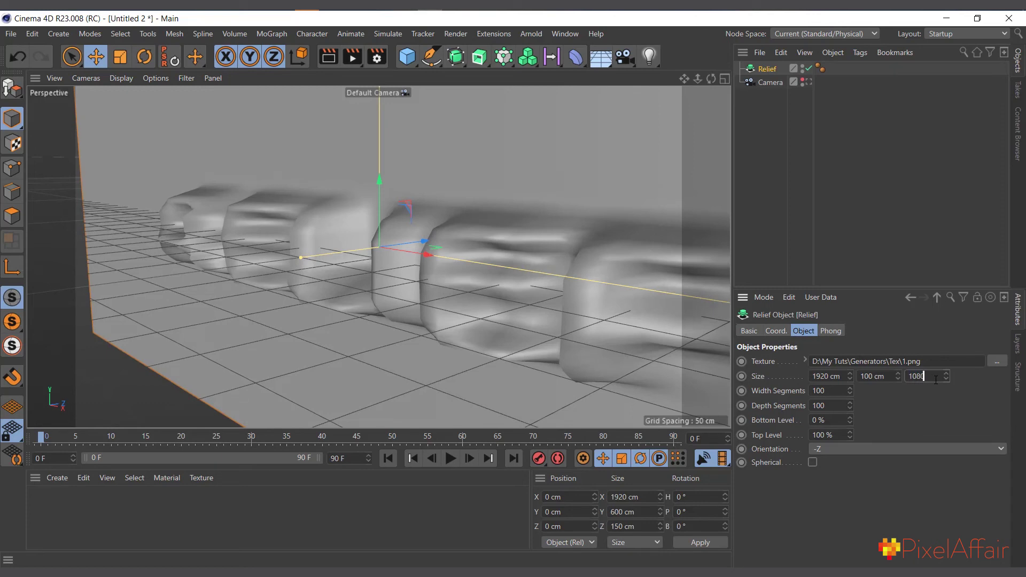
key("Return")
key("h")
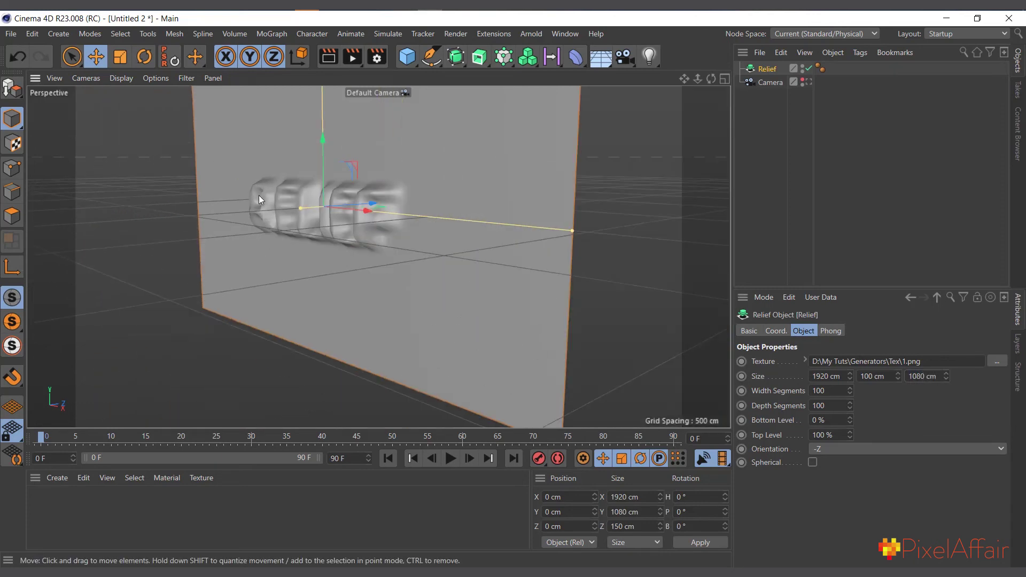
scroll(272, 172, "up", 3)
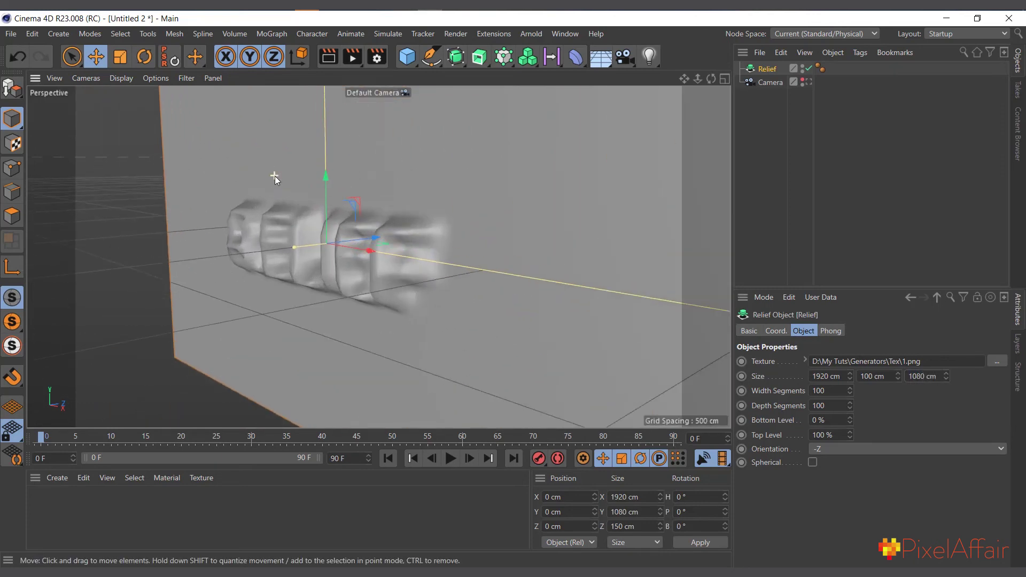
Set both the width segments and the depth segments of the Relief to 500.
left_click(818, 391)
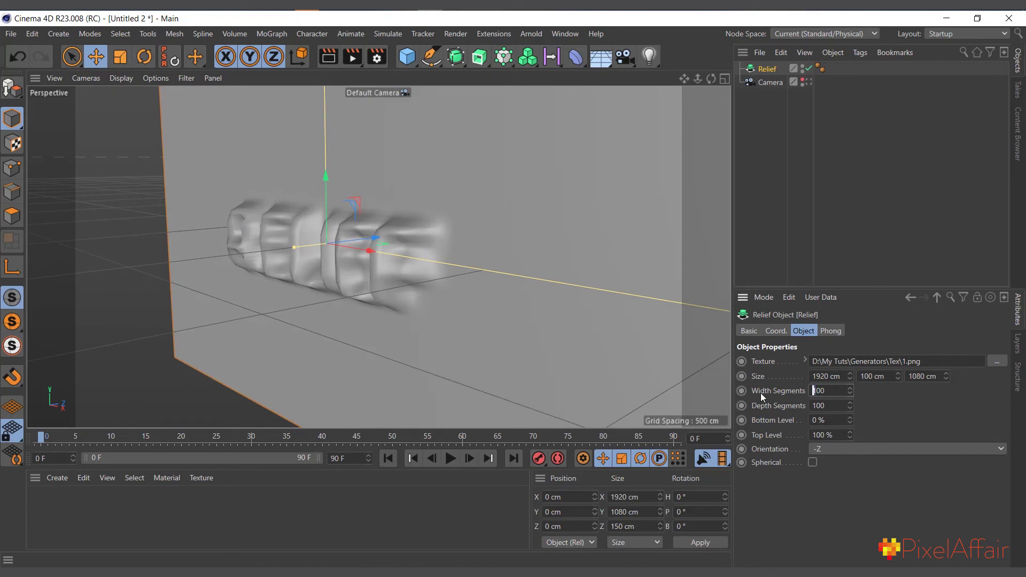
key("Delete")
type("5")
key("Return")
key("Tab")
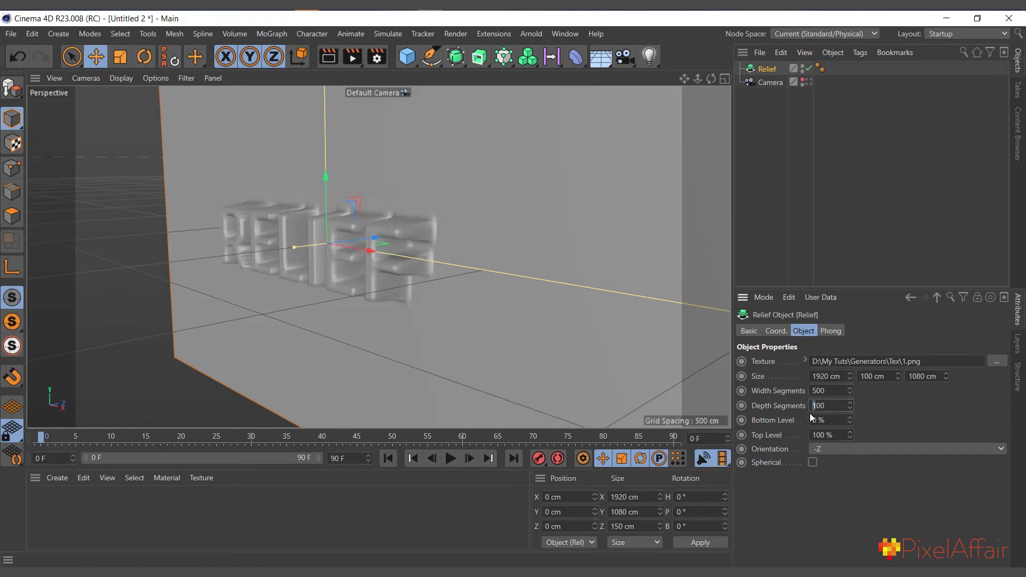
key("Delete")
type("5")
key("Return")
key("o")
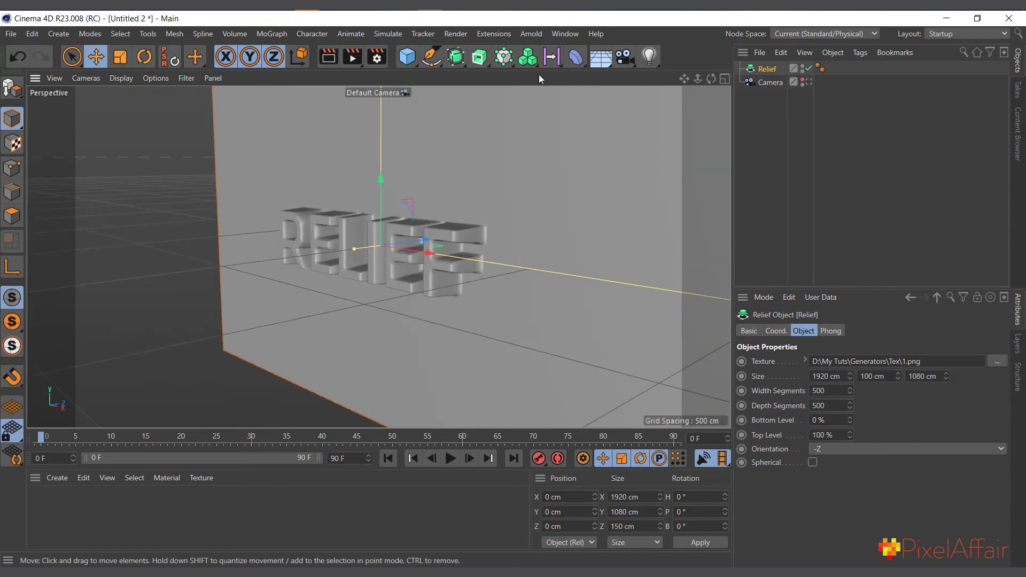
Make the Relief spherical and inspect the lettering wrapped around it.
left_click_drag(711, 79, 636, 91)
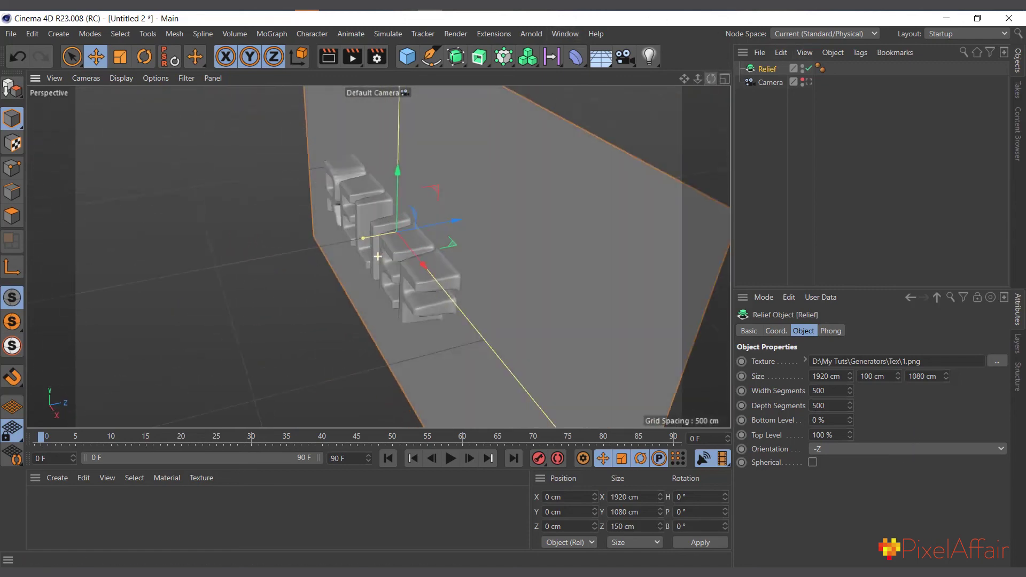
left_click_drag(378, 257, 537, 218, "alt")
scroll(435, 226, "down", 3)
scroll(437, 232, "up", 3)
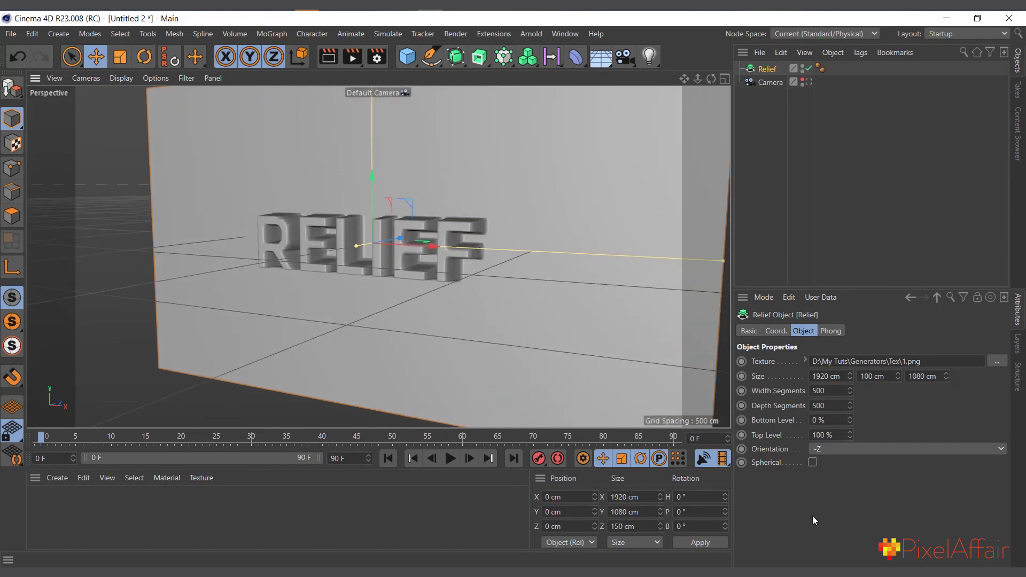
left_click(813, 463)
scroll(556, 262, "down", 2)
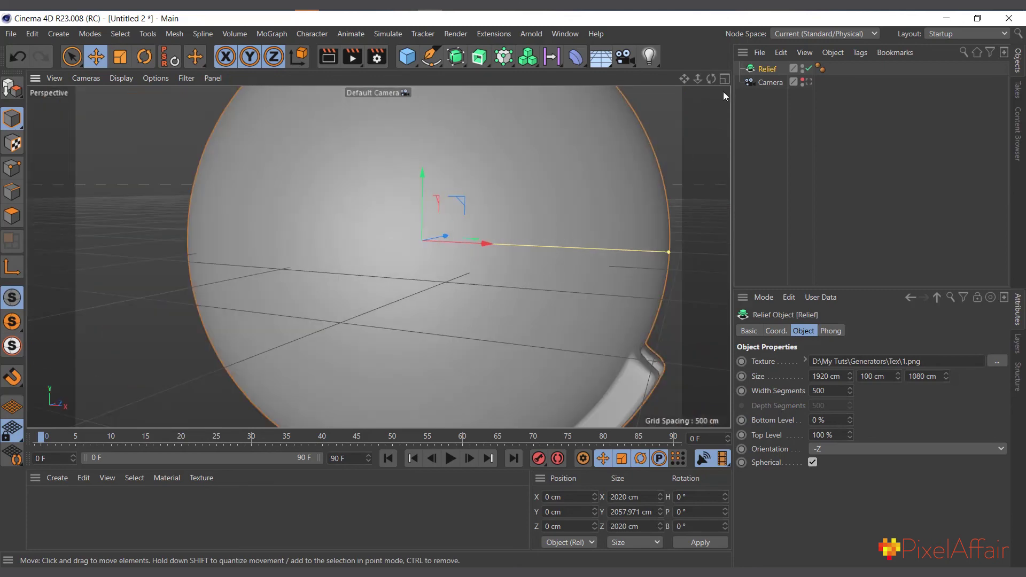
left_click_drag(712, 78, 463, 160)
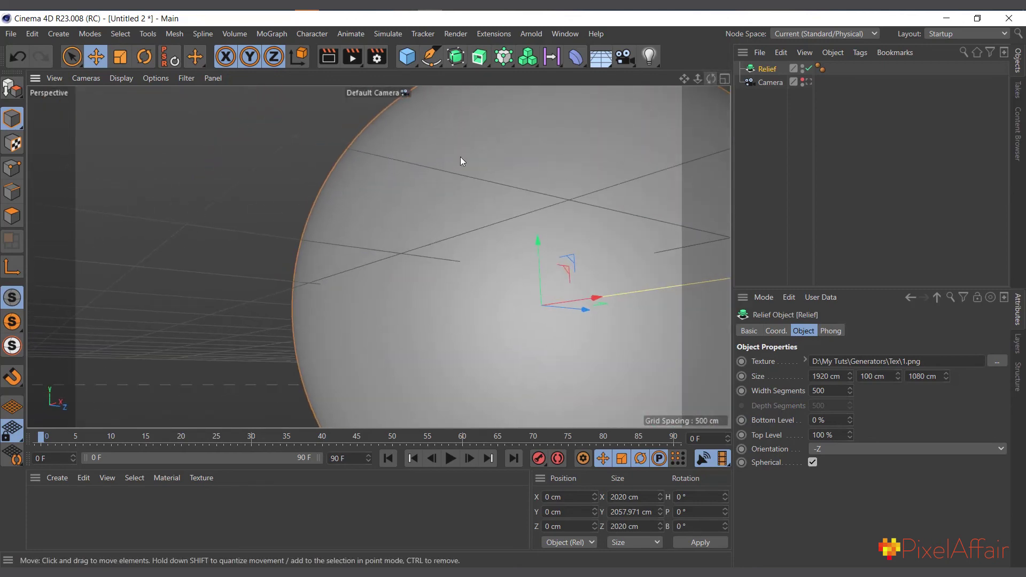
scroll(462, 161, "down", 3)
left_click_drag(594, 274, 641, 187, "alt")
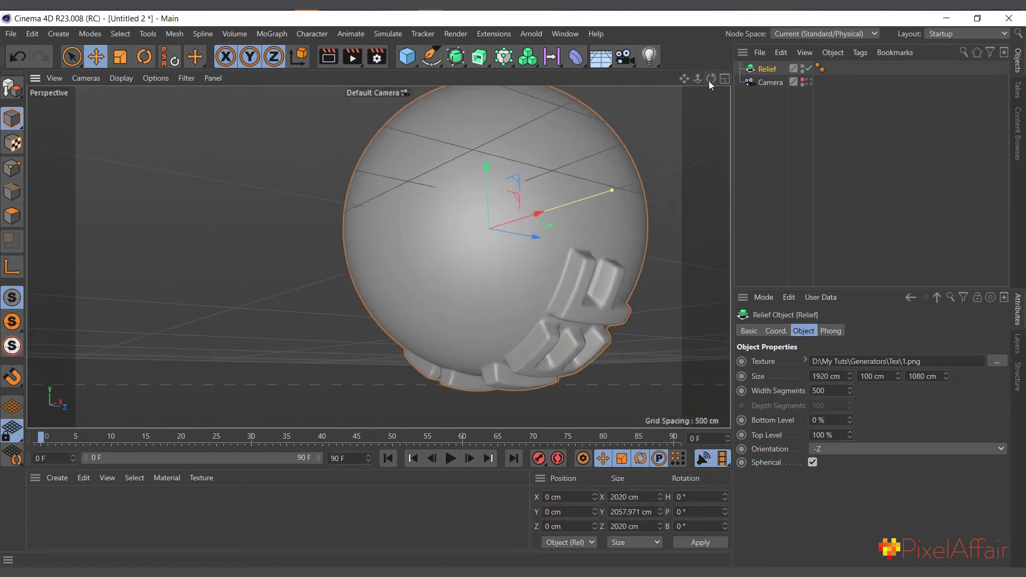
left_click_drag(711, 79, 469, 160)
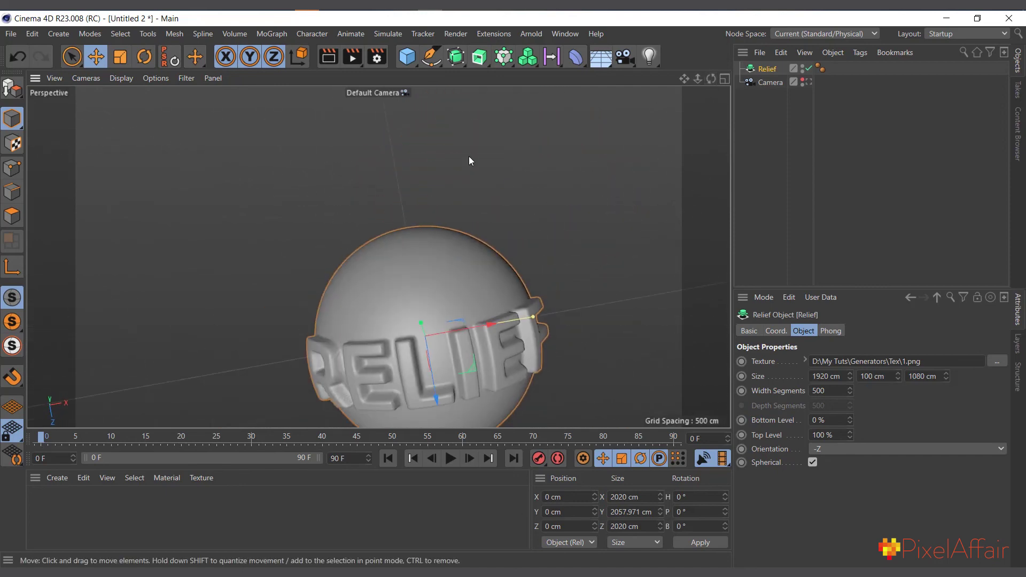
scroll(422, 403, "up", 5)
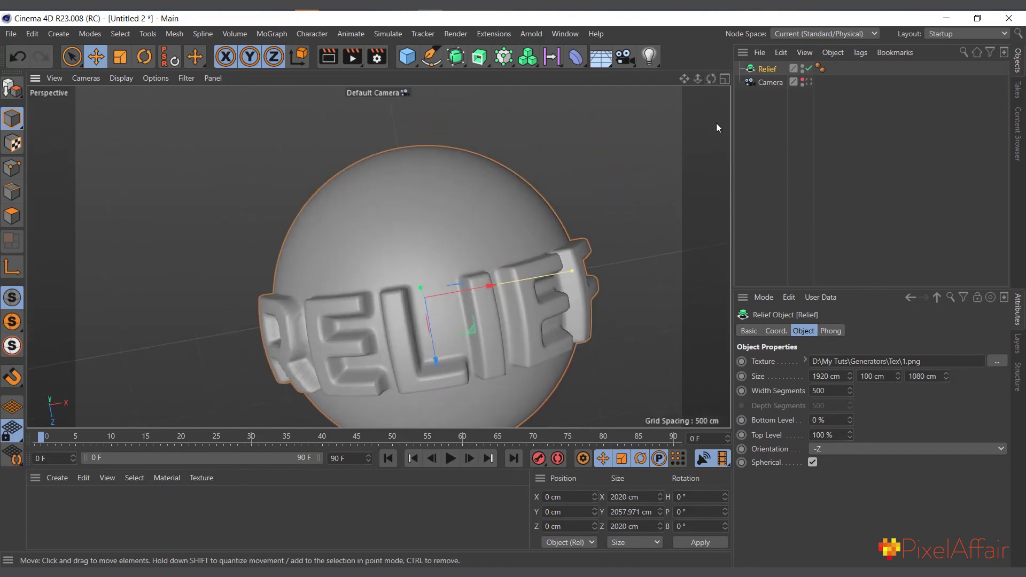
Preview 2.png and load it as the Relief's texture without copying it to the project location.
left_click(998, 361)
left_click(235, 158)
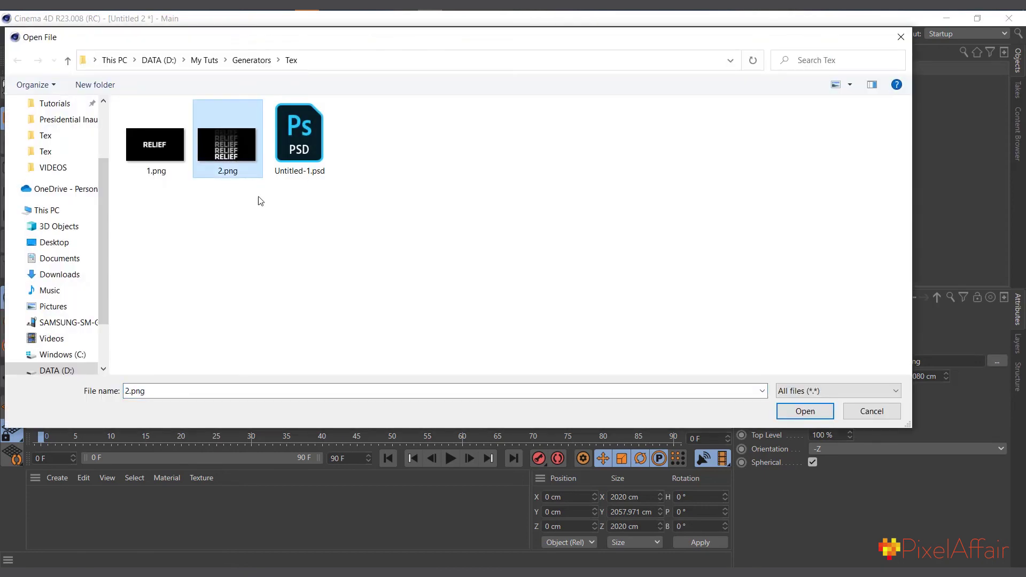
right_click(237, 160)
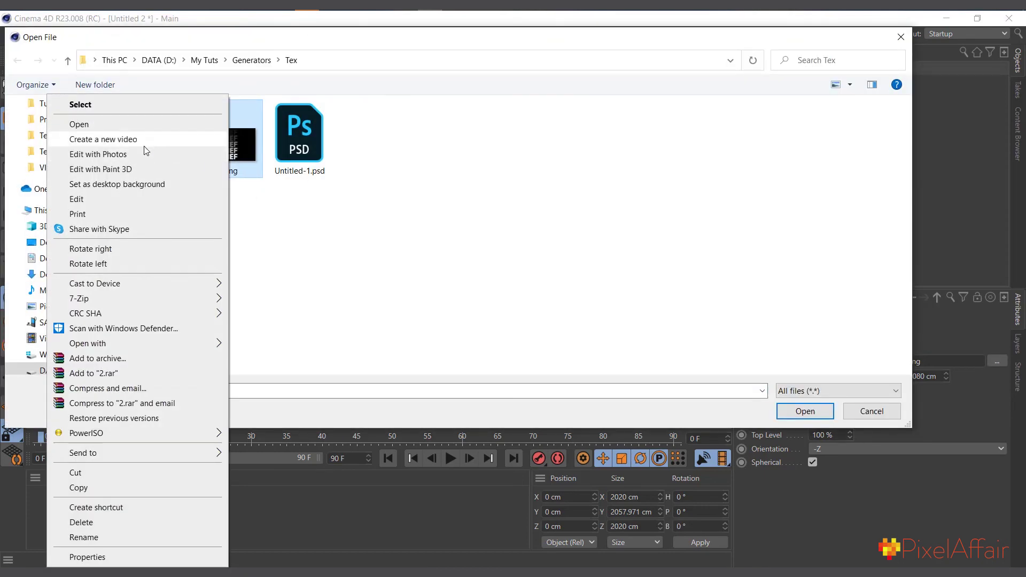
left_click(121, 128)
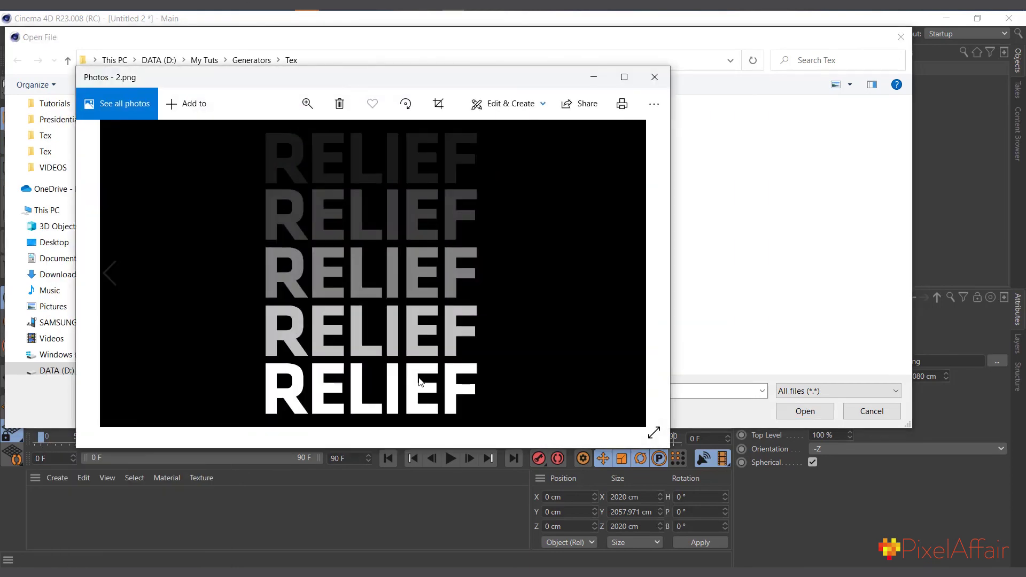
left_click(654, 77)
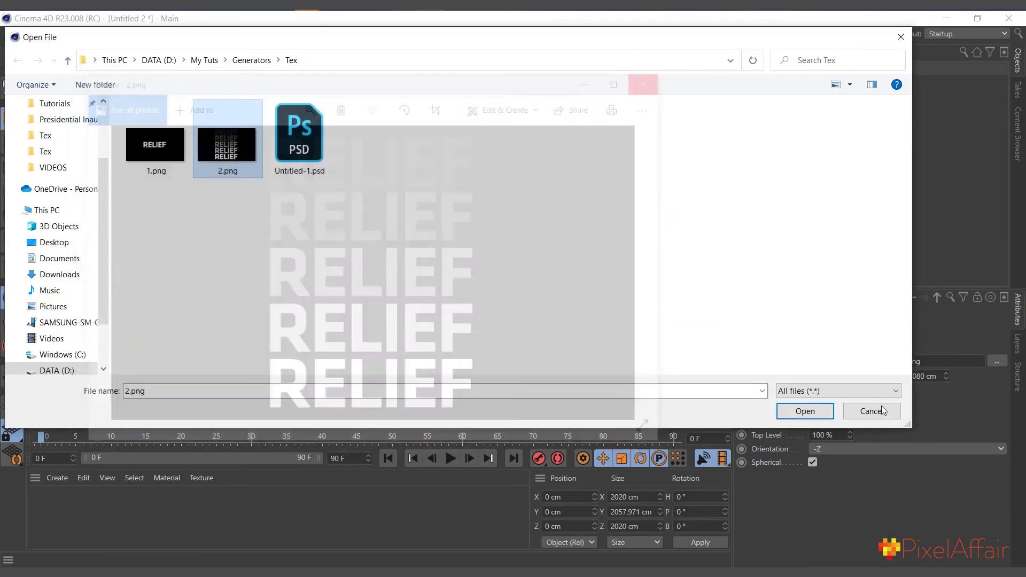
left_click(798, 421)
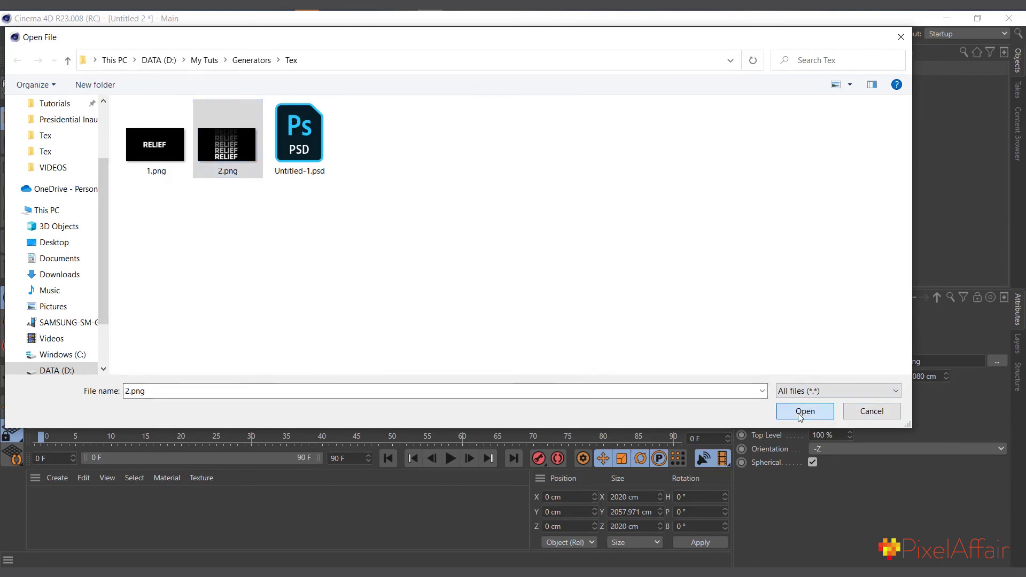
left_click(613, 355)
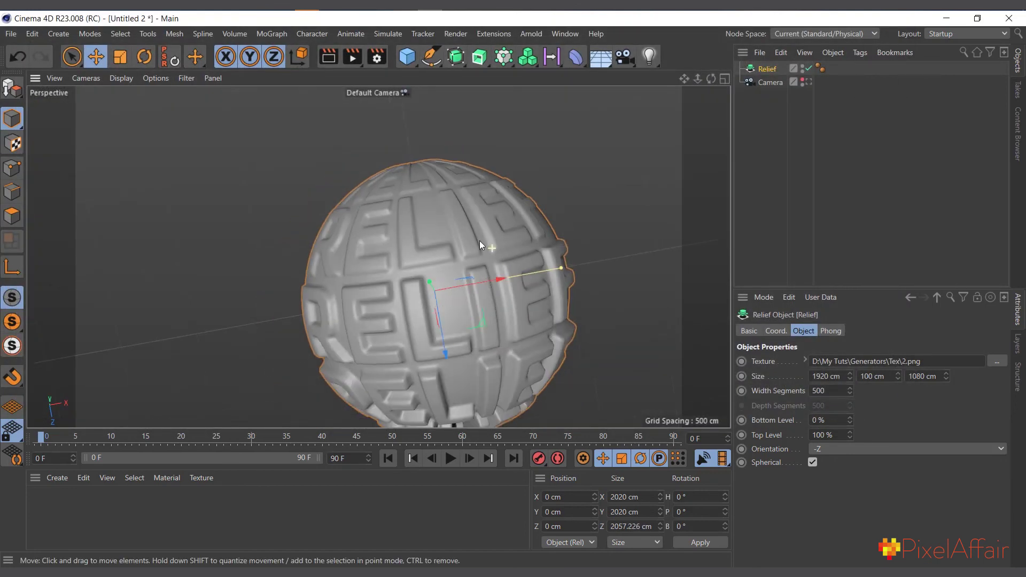
Inspect the spherical relief with its repeated lettering, and create a new empty project.
scroll(475, 366, "up", 2)
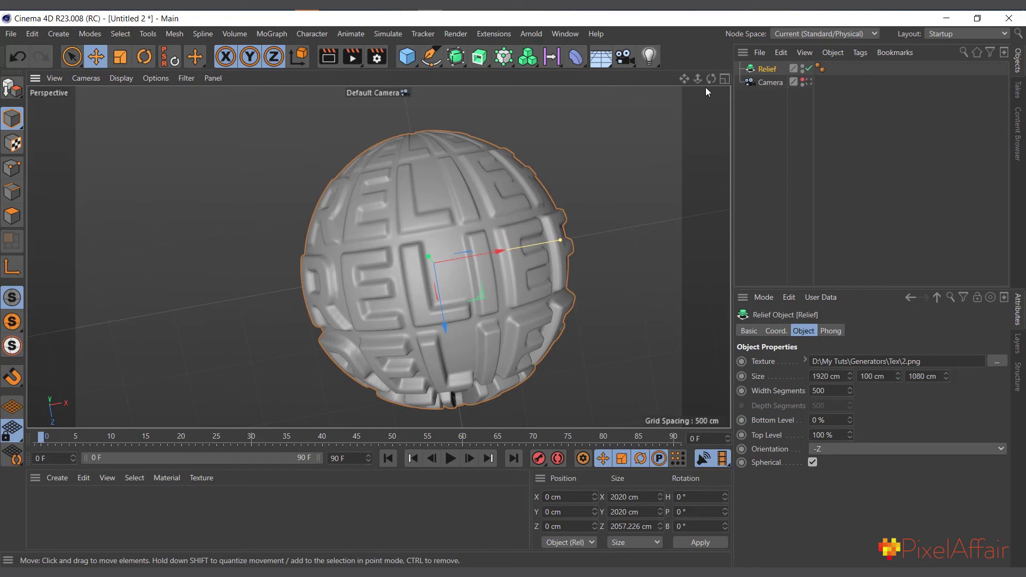
left_click_drag(712, 79, 668, 69)
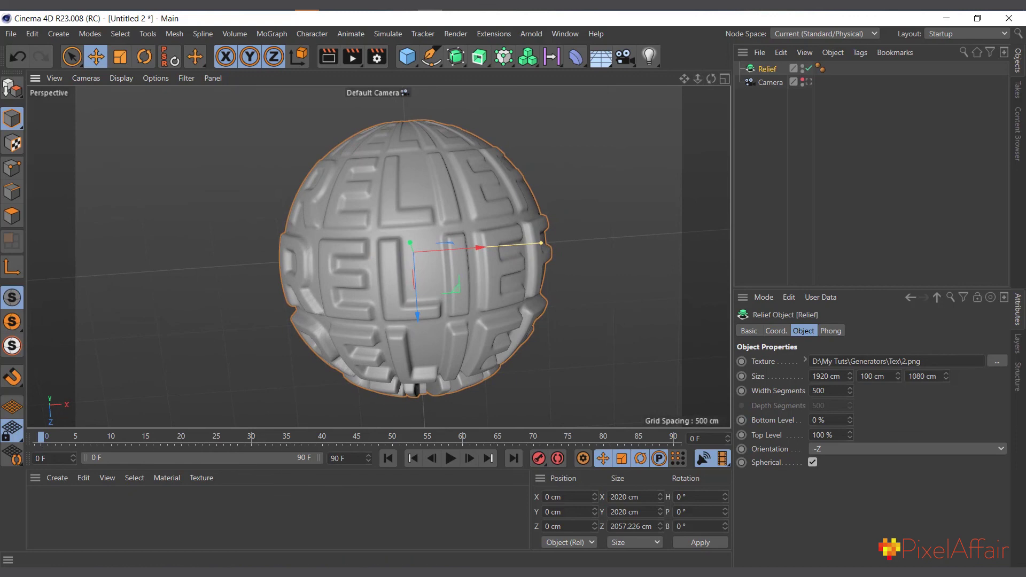
key("ctrl+n")
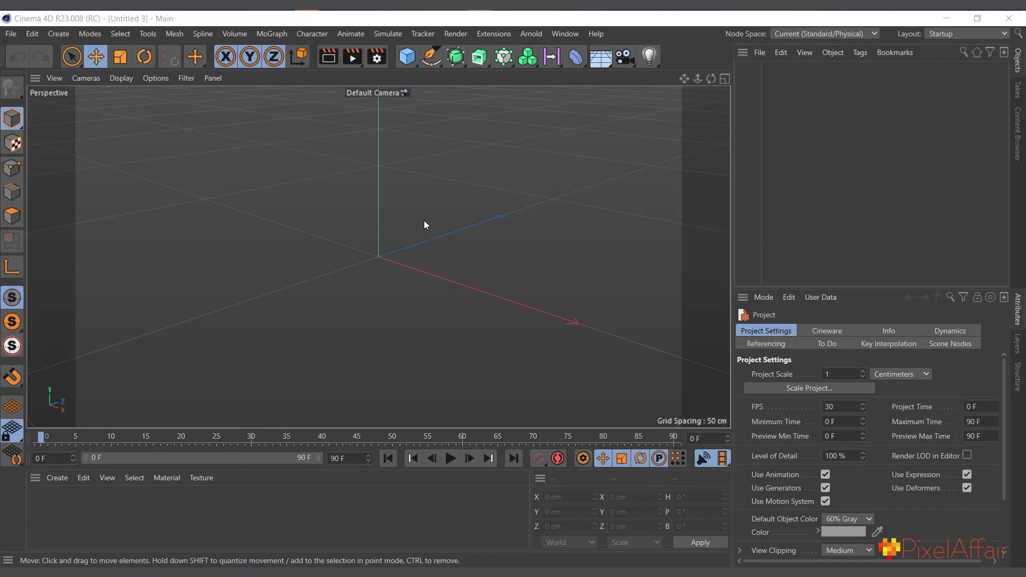
Add a Vectorizer generator and load 1.png as its texture without copying the image to the project location.
left_click(59, 33)
mouse_move(131, 109)
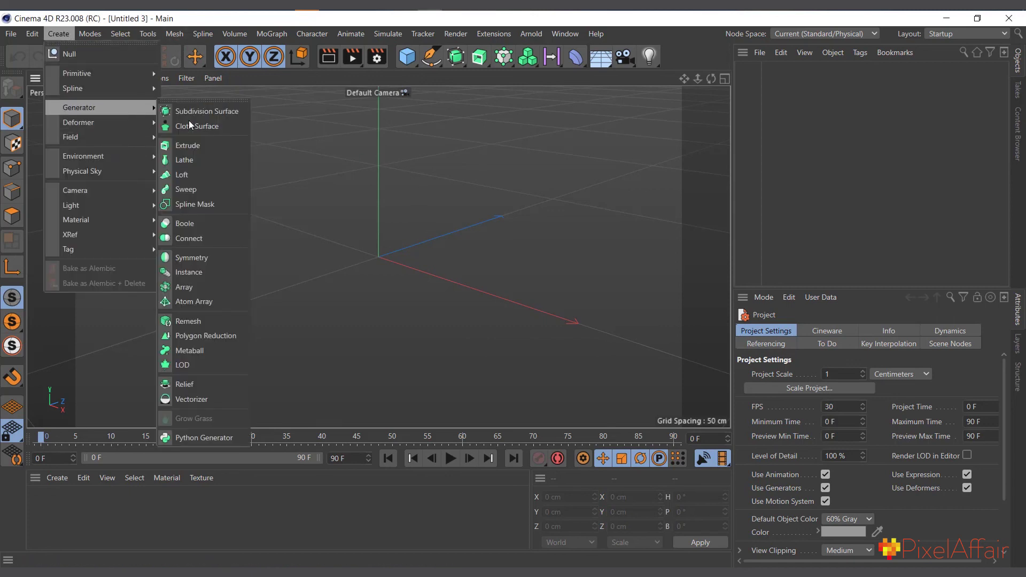
left_click(203, 399)
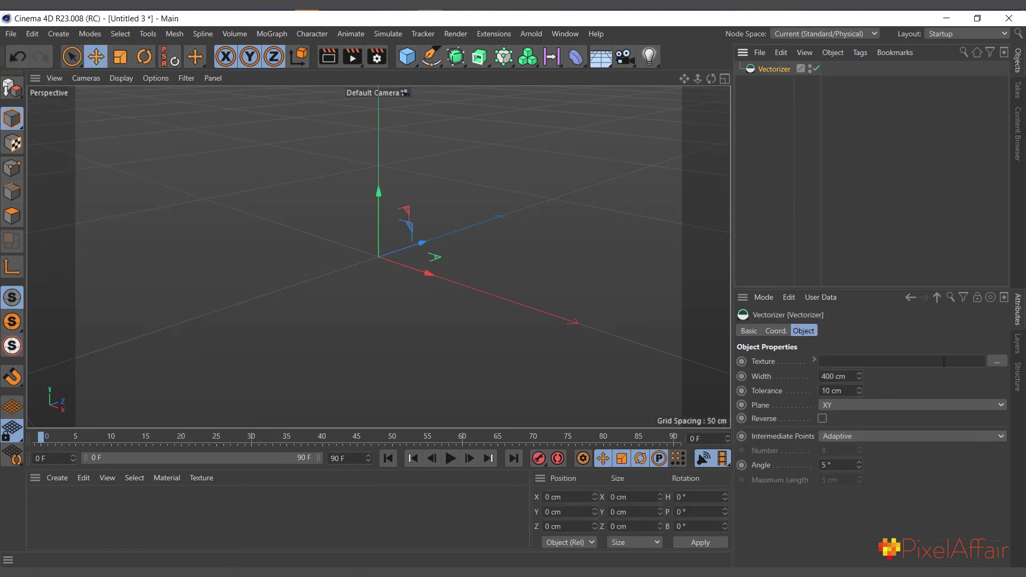
left_click(998, 362)
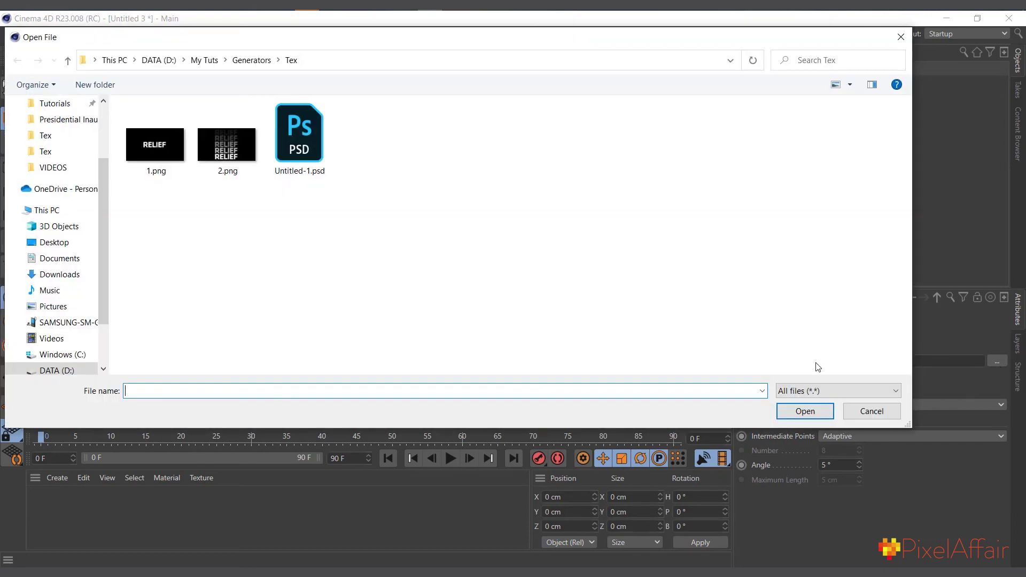
left_click(161, 149)
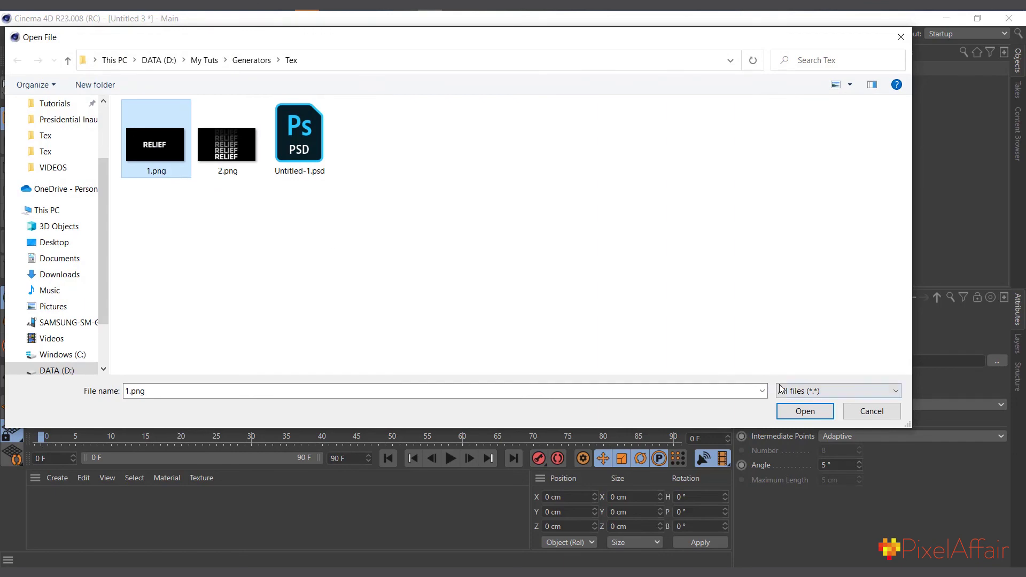
left_click(802, 412)
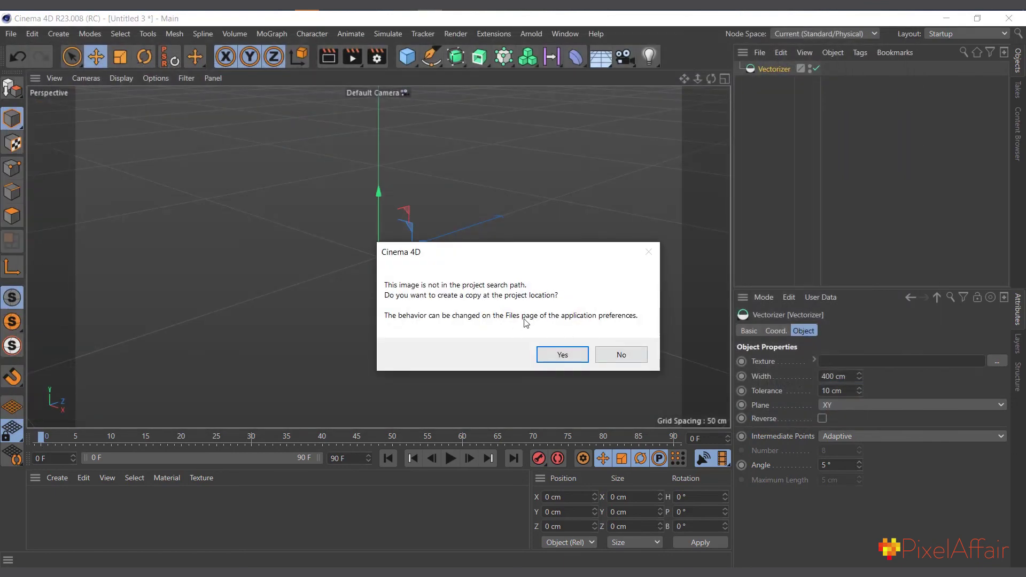
left_click(630, 355)
Lower the Vectorizer's tolerance in stages to 0 cm, checking how closely the spline outlines follow the RELIEF lettering.
scroll(425, 271, "up", 3)
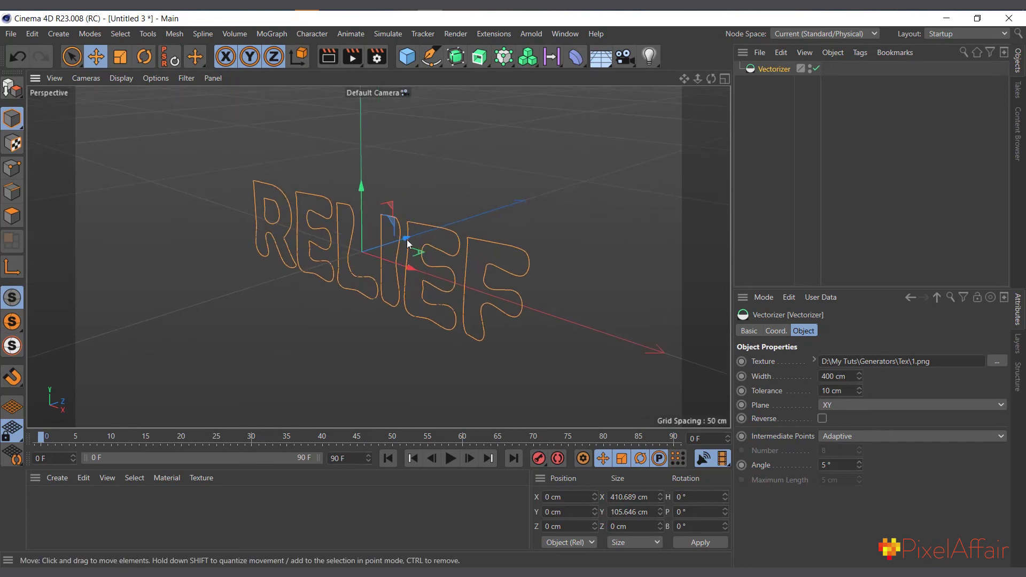
scroll(410, 188, "down", 3)
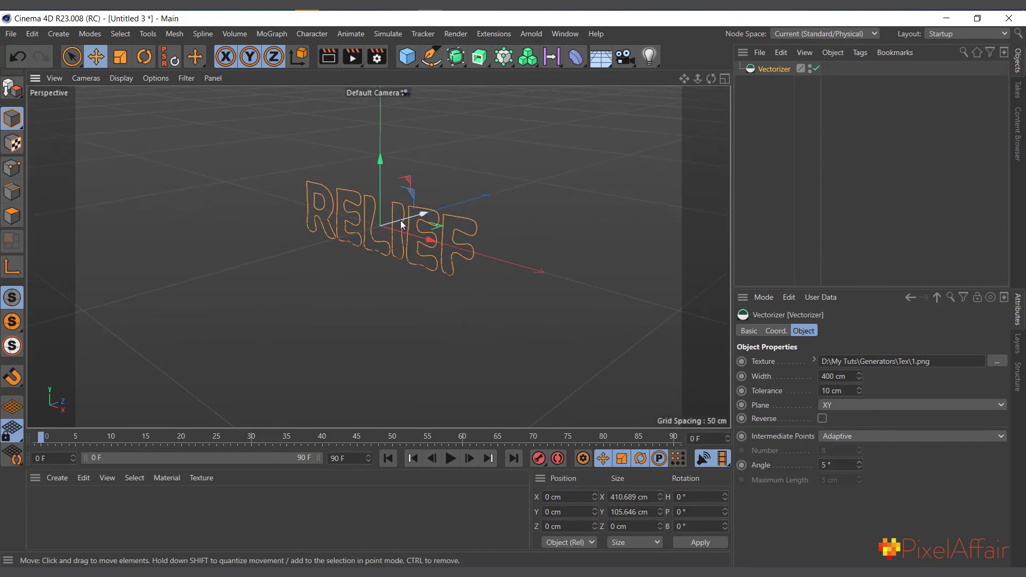
scroll(454, 220, "up", 3)
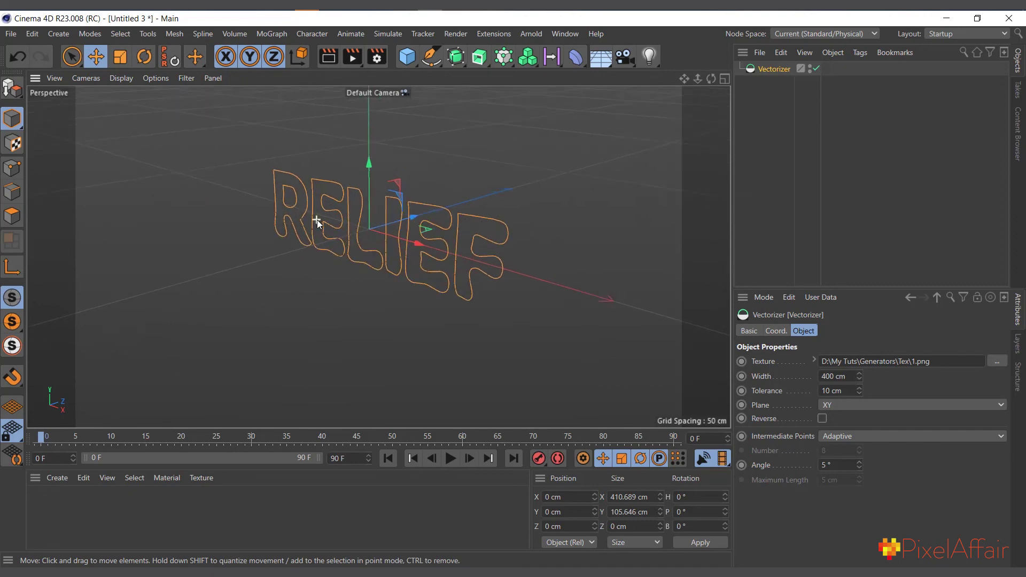
scroll(317, 219, "up", 2)
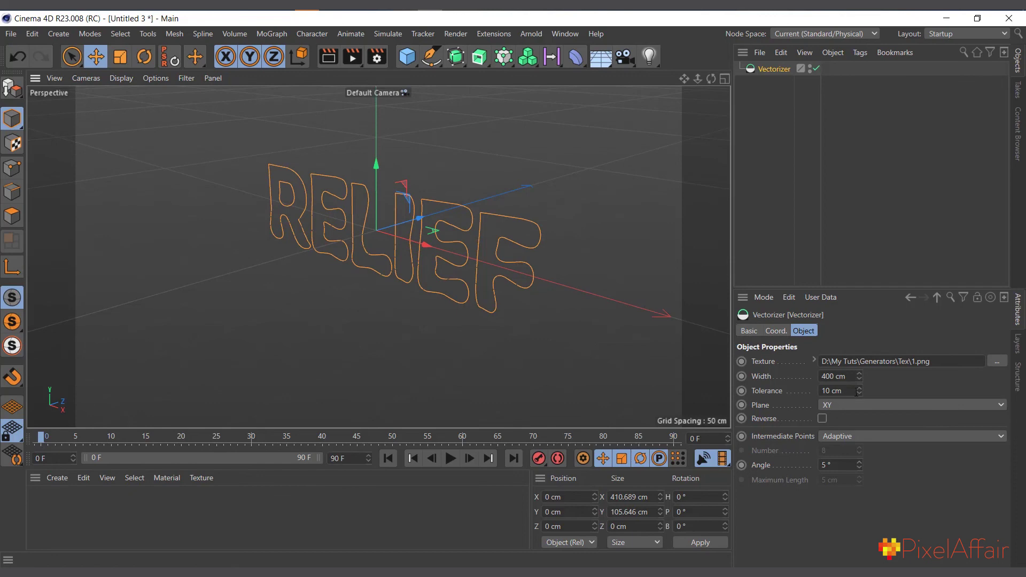
left_click_drag(859, 391, 859, 401)
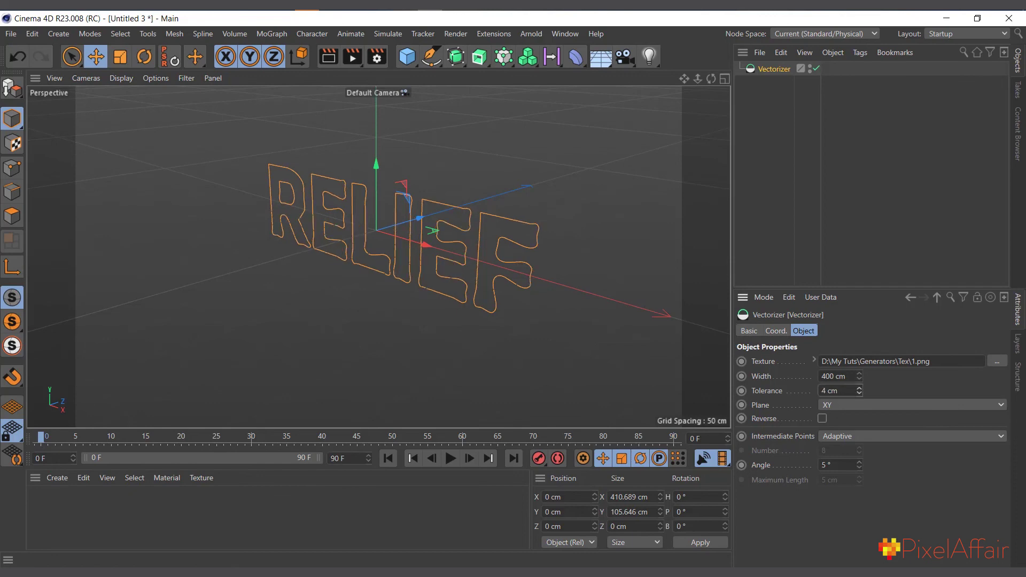
left_click(859, 392)
left_click(860, 393)
left_click(859, 393)
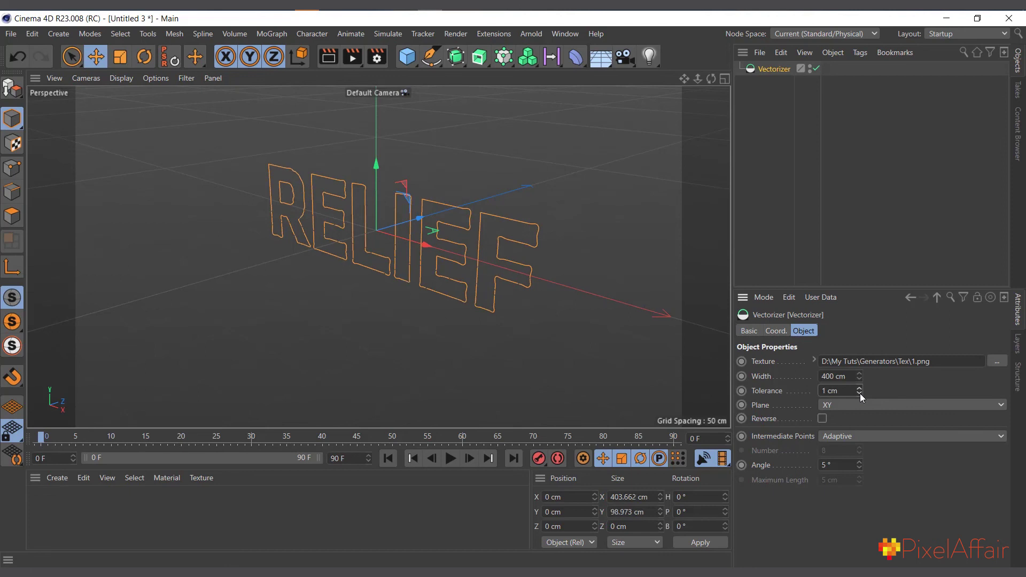
left_click_drag(712, 78, 483, 202)
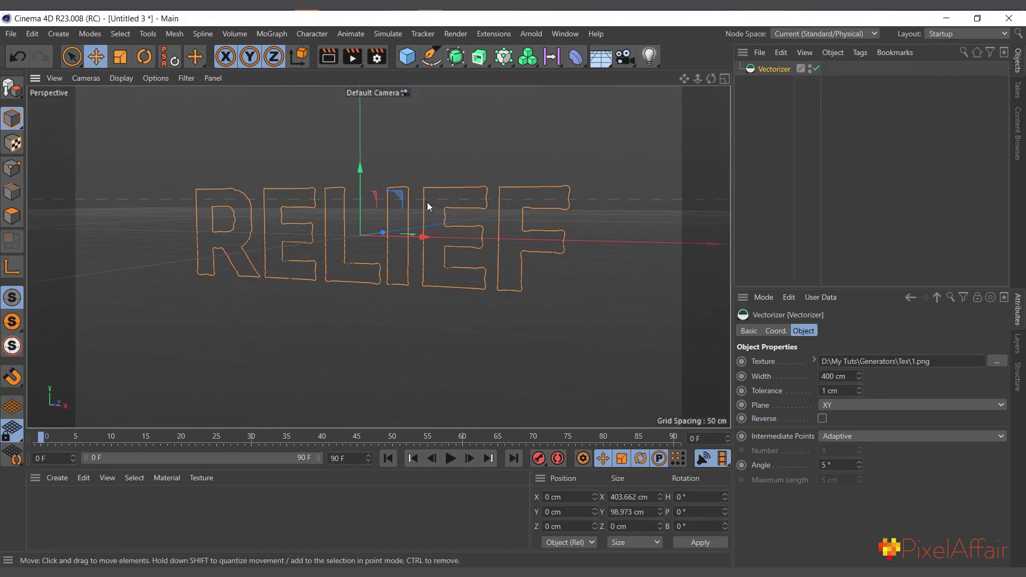
left_click(862, 393)
left_click_drag(502, 187, 447, 197, "alt")
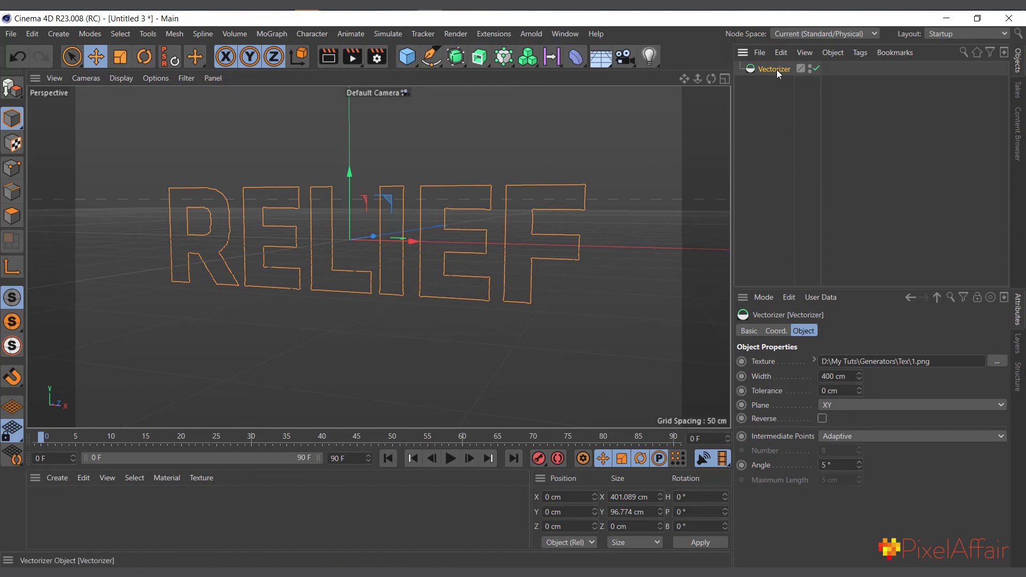
Add an Extrude generator, make the Vectorizer its child, and inspect the extruded RELIEF lettering from an angle.
left_click(480, 57)
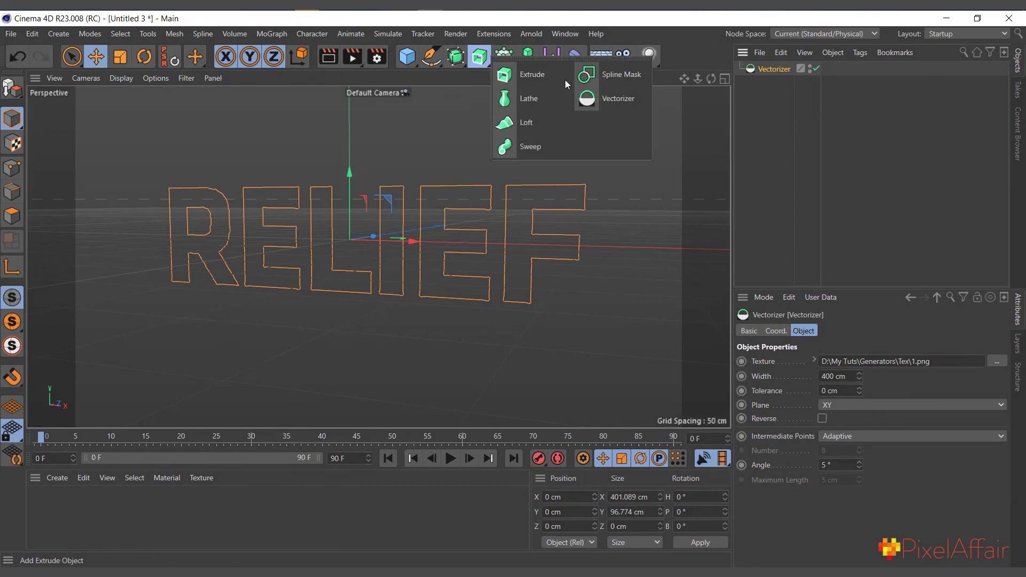
left_click(536, 76)
left_click_drag(778, 83, 777, 73)
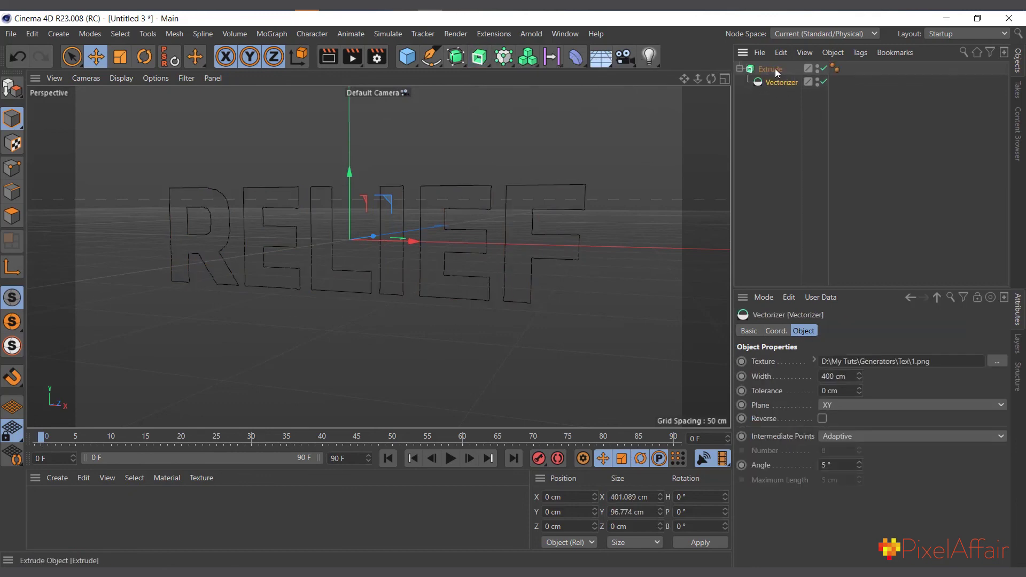
scroll(556, 219, "down", 3)
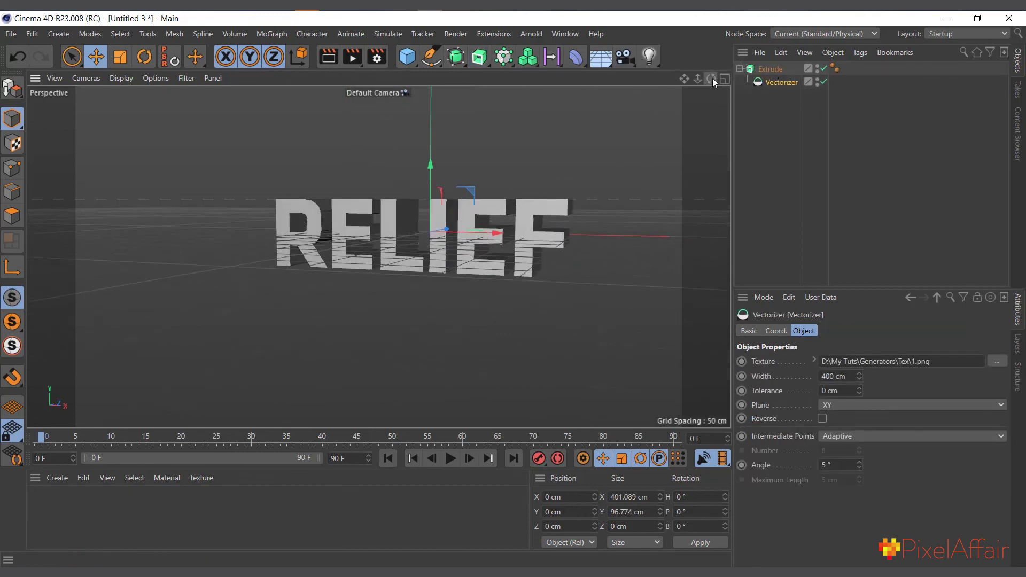
left_click_drag(713, 78, 594, 233)
scroll(404, 251, "up", 3)
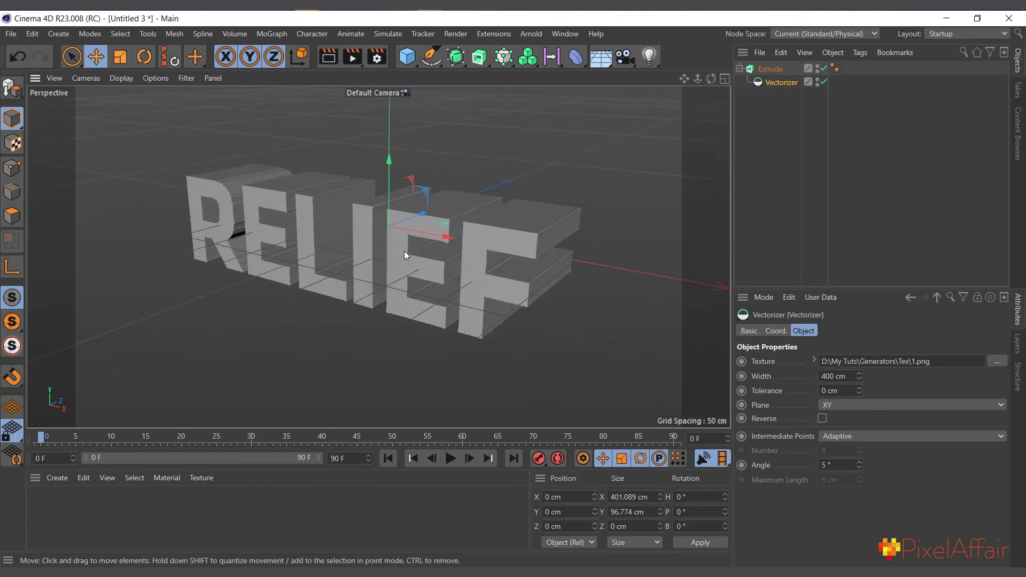